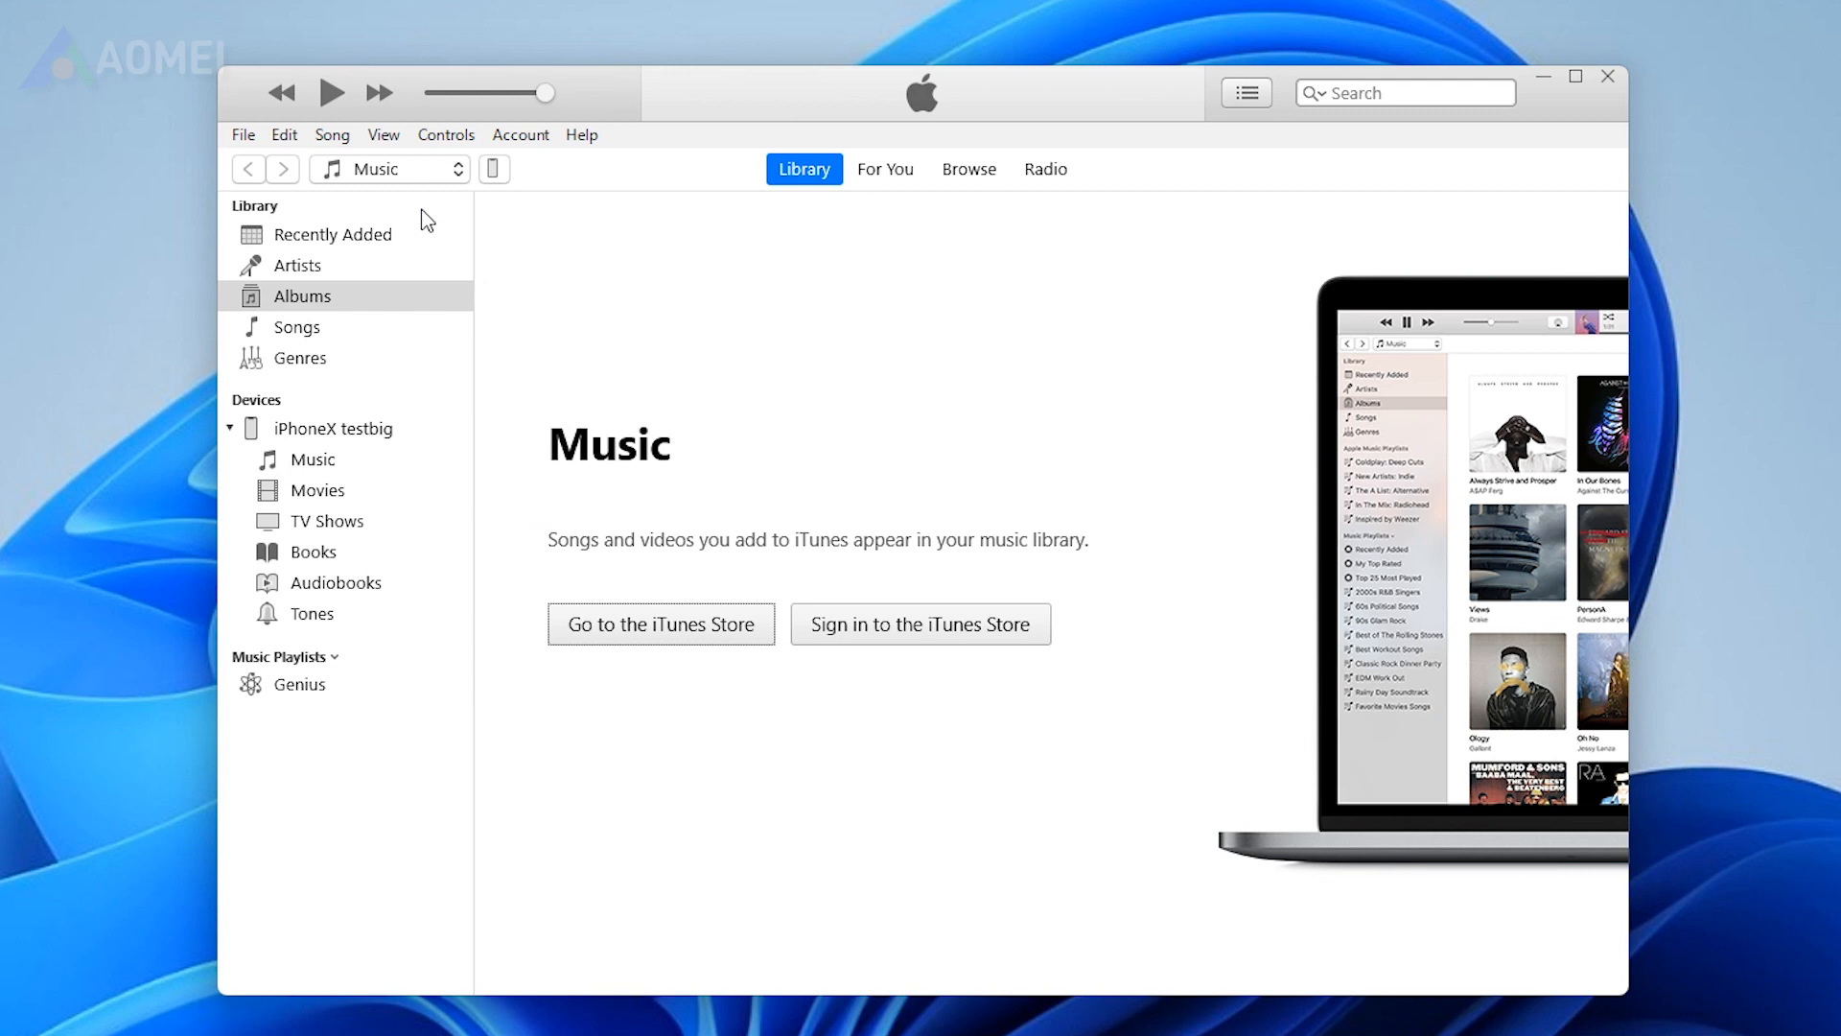
- Add the "The Elephant Man" theme audio file from the Desktop folder to the iTunes library
click(243, 136)
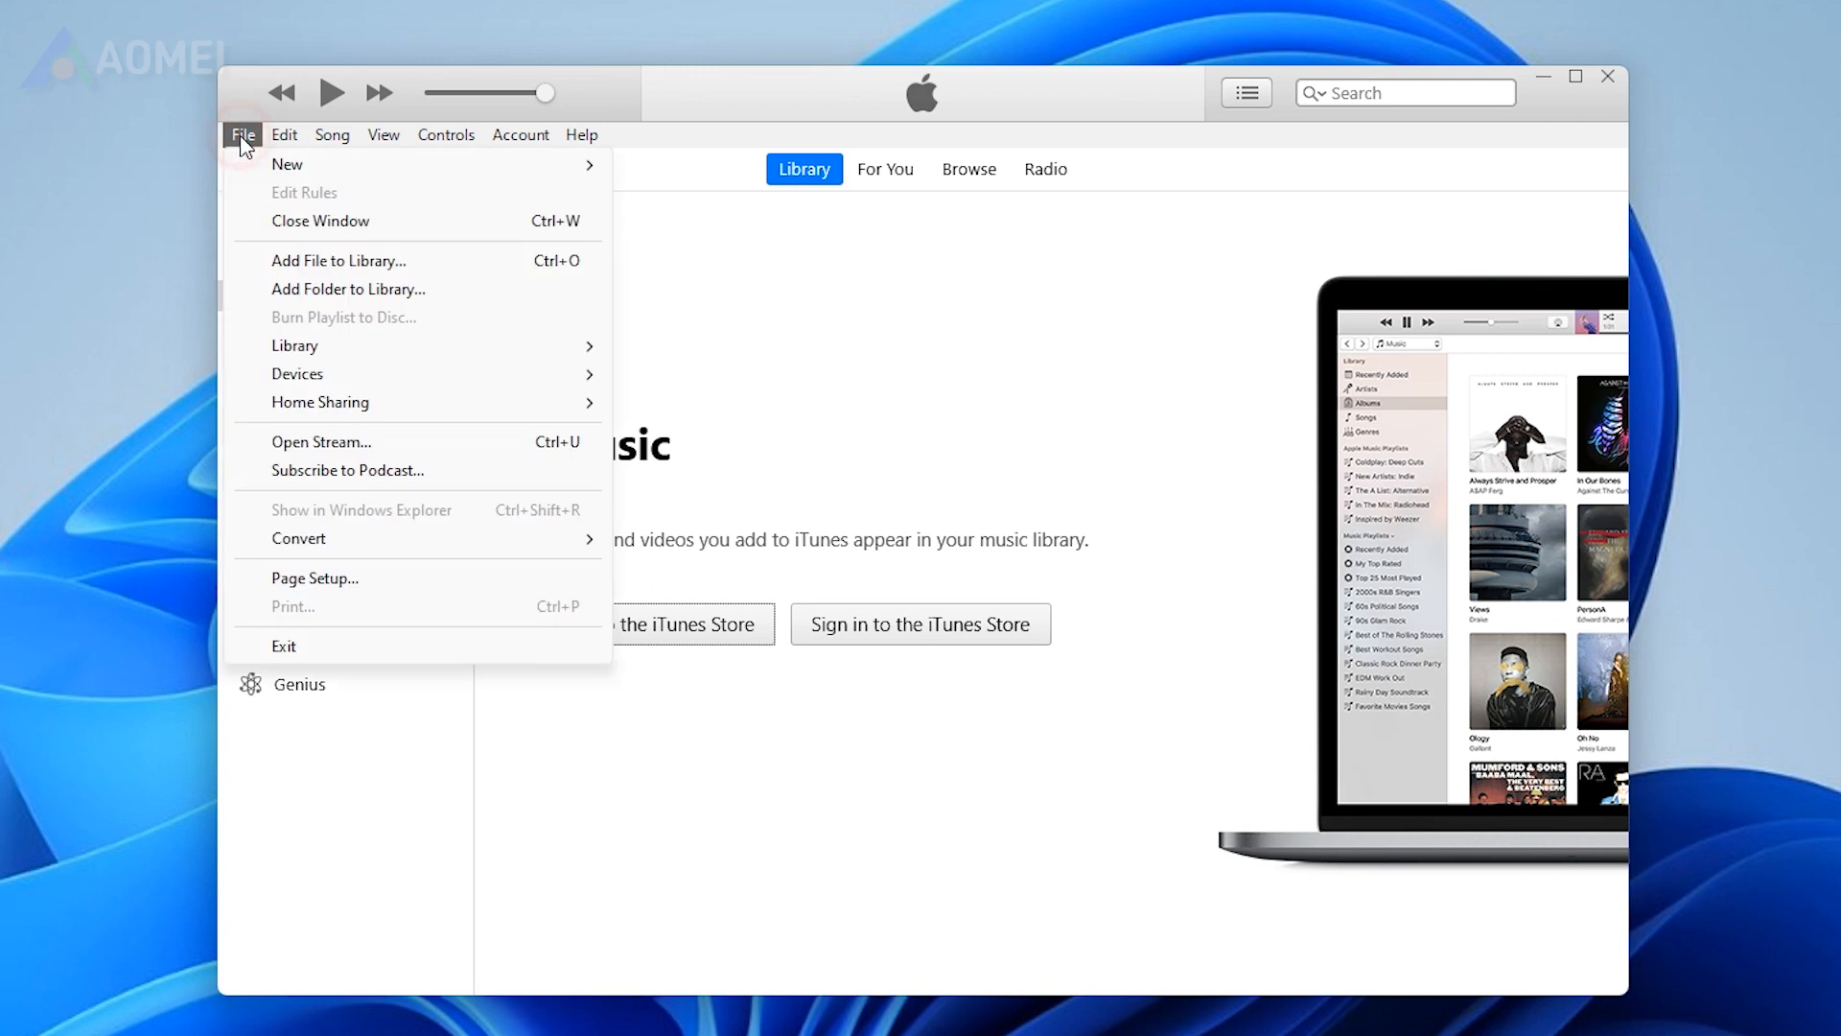
click(447, 261)
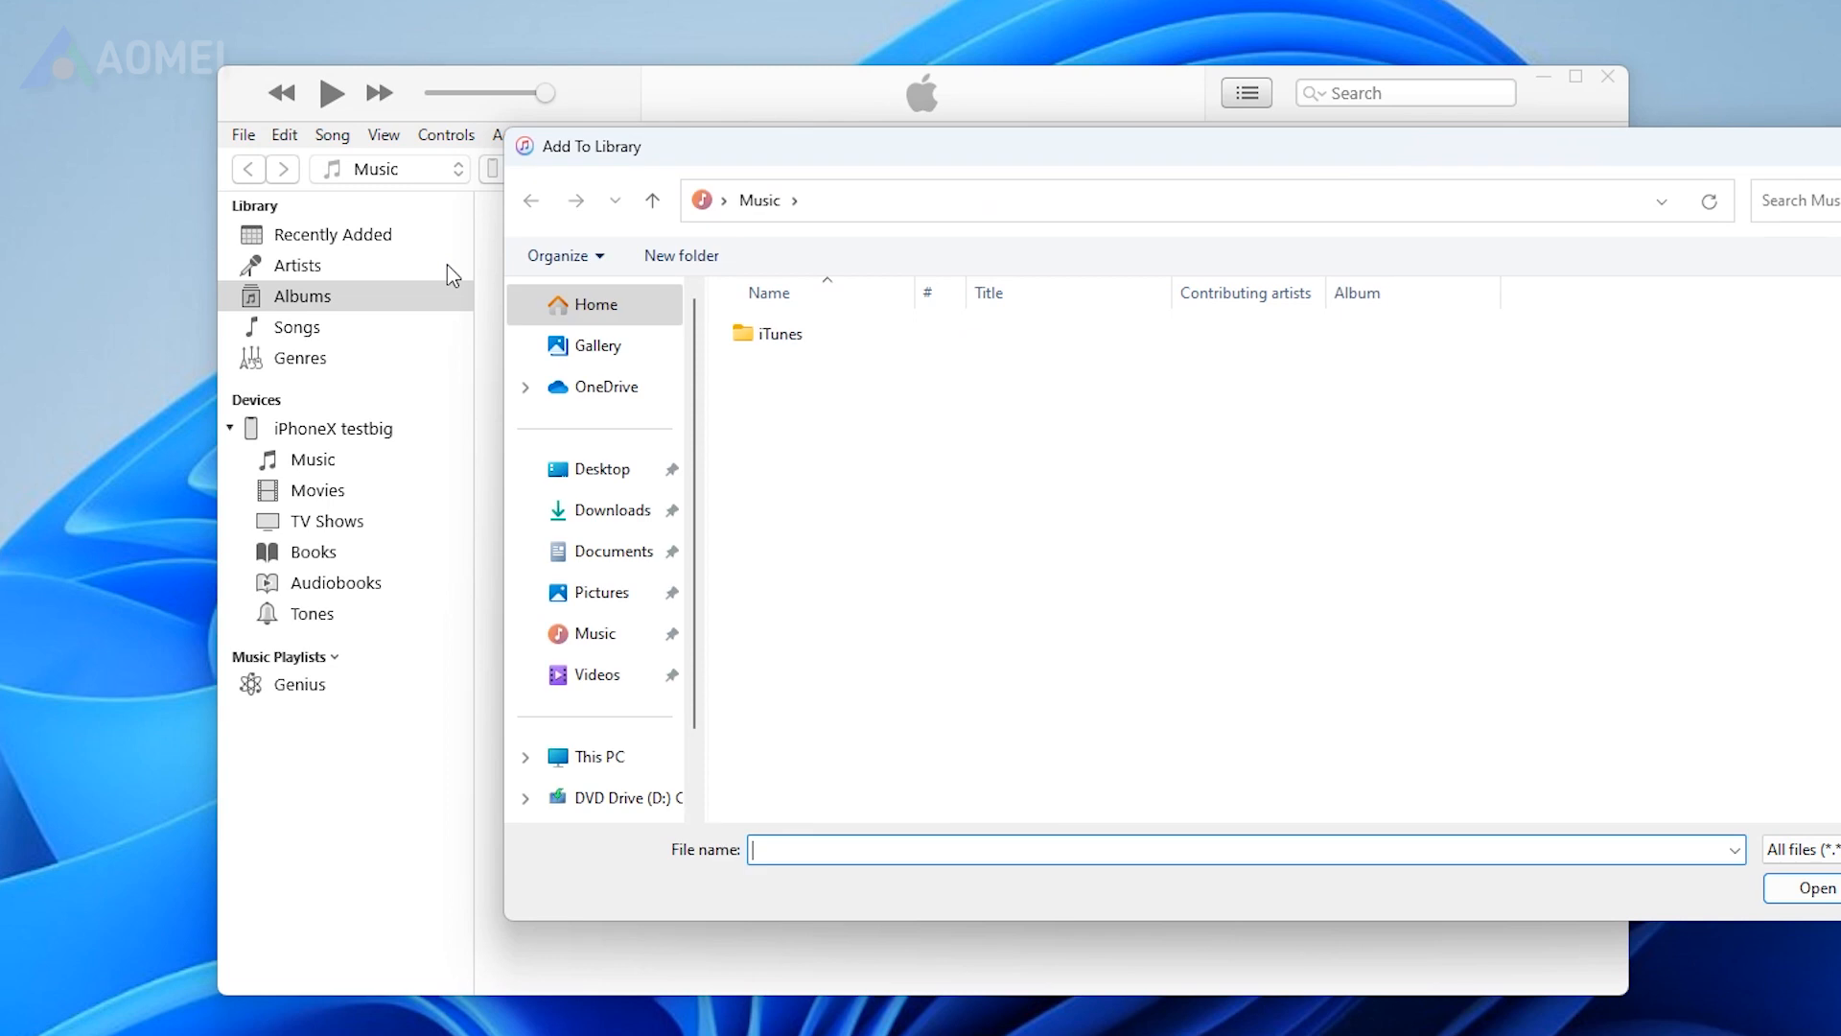
click(615, 477)
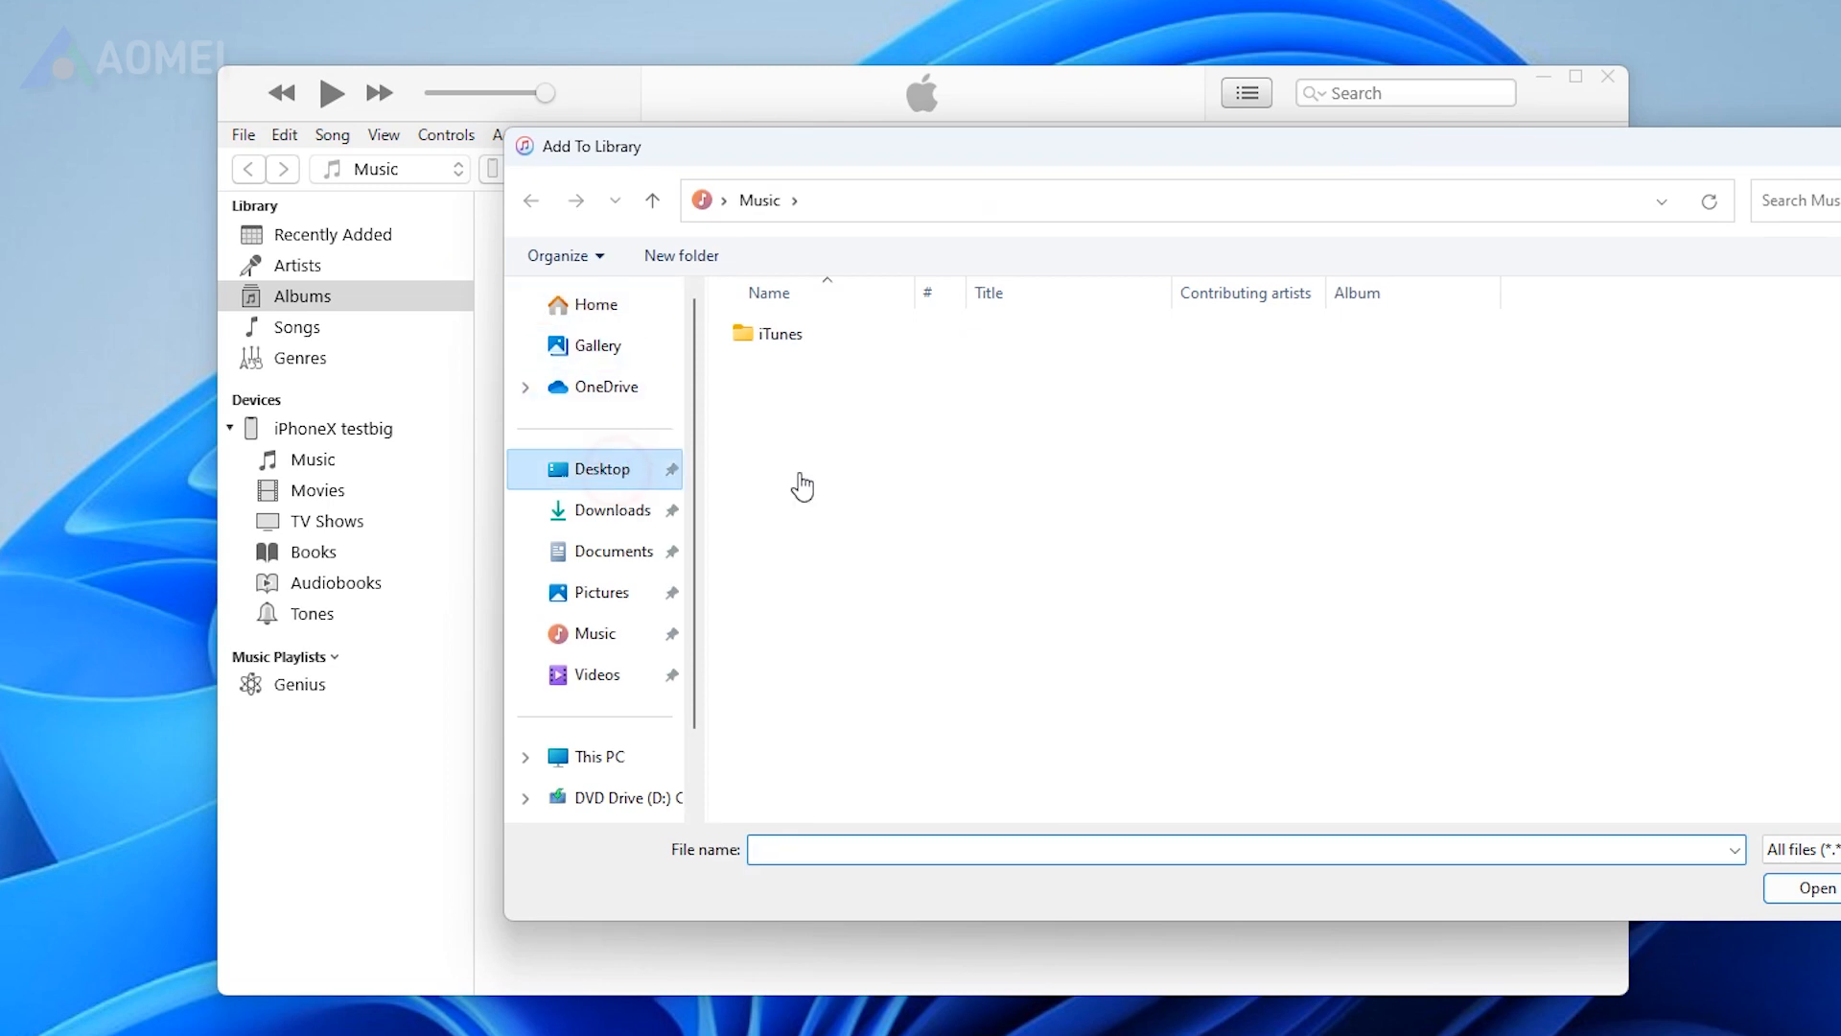
click(863, 382)
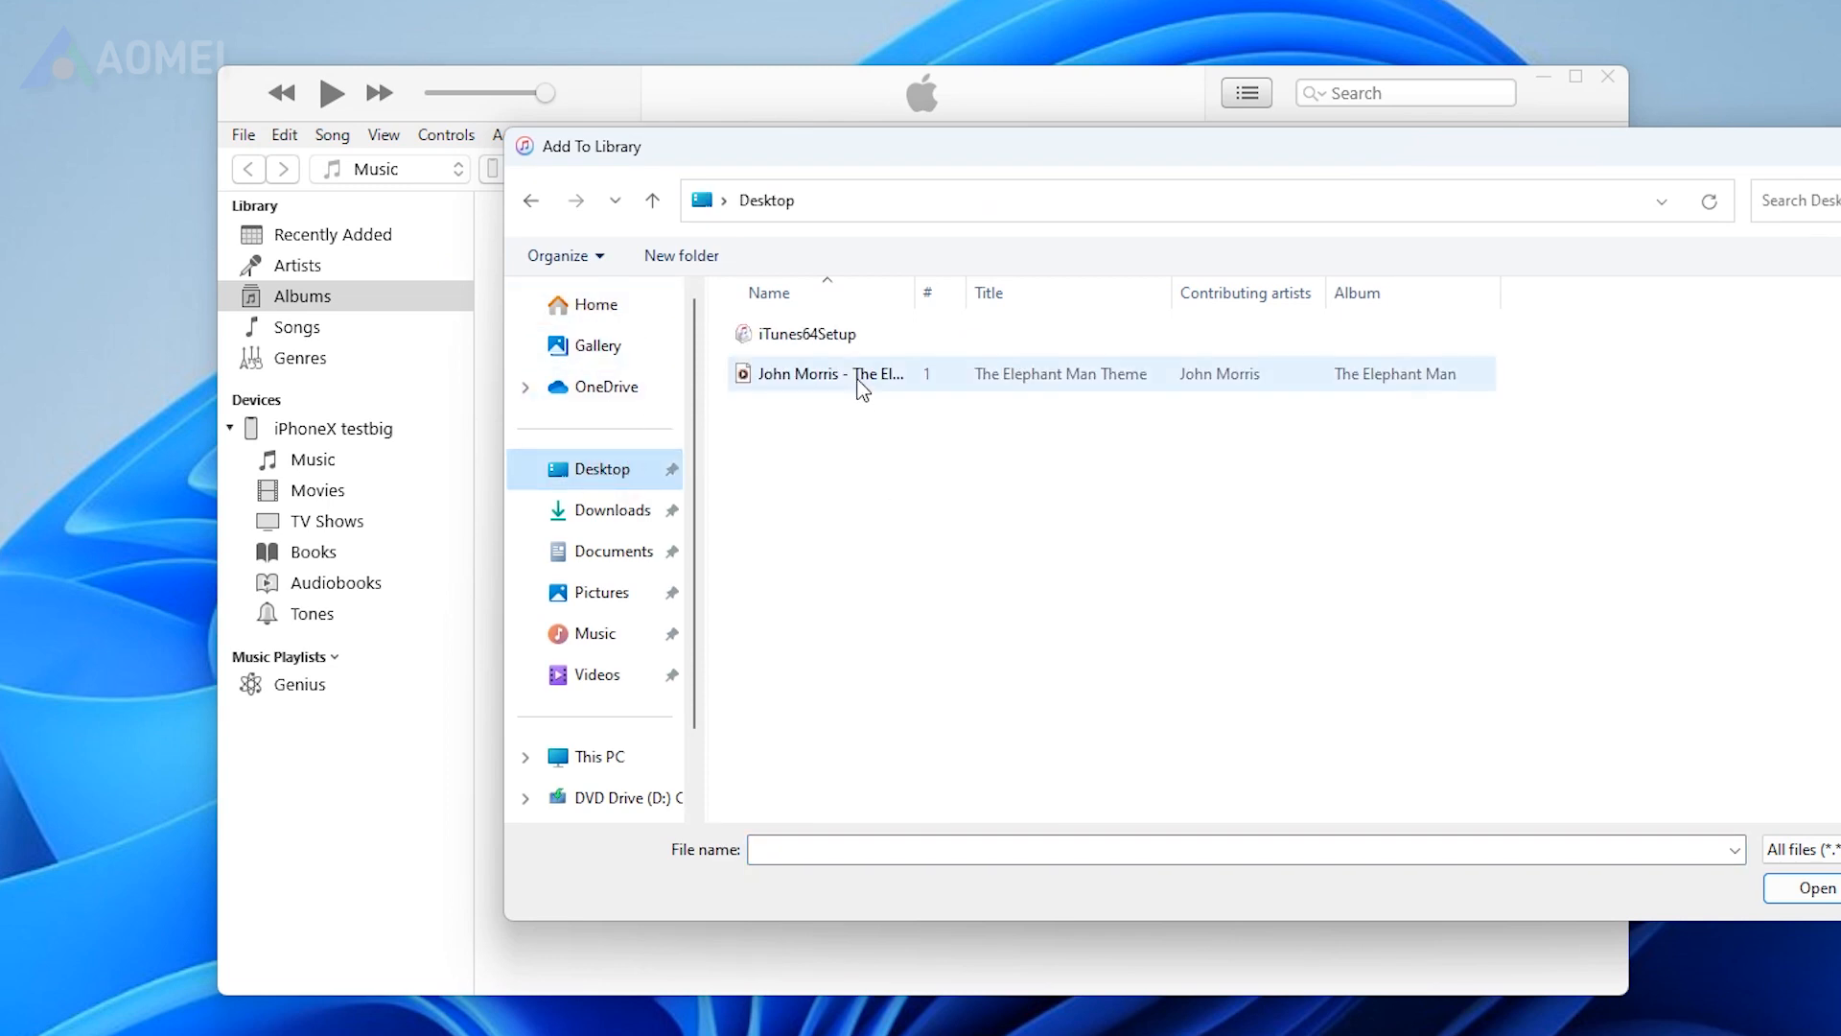
double_click(859, 381)
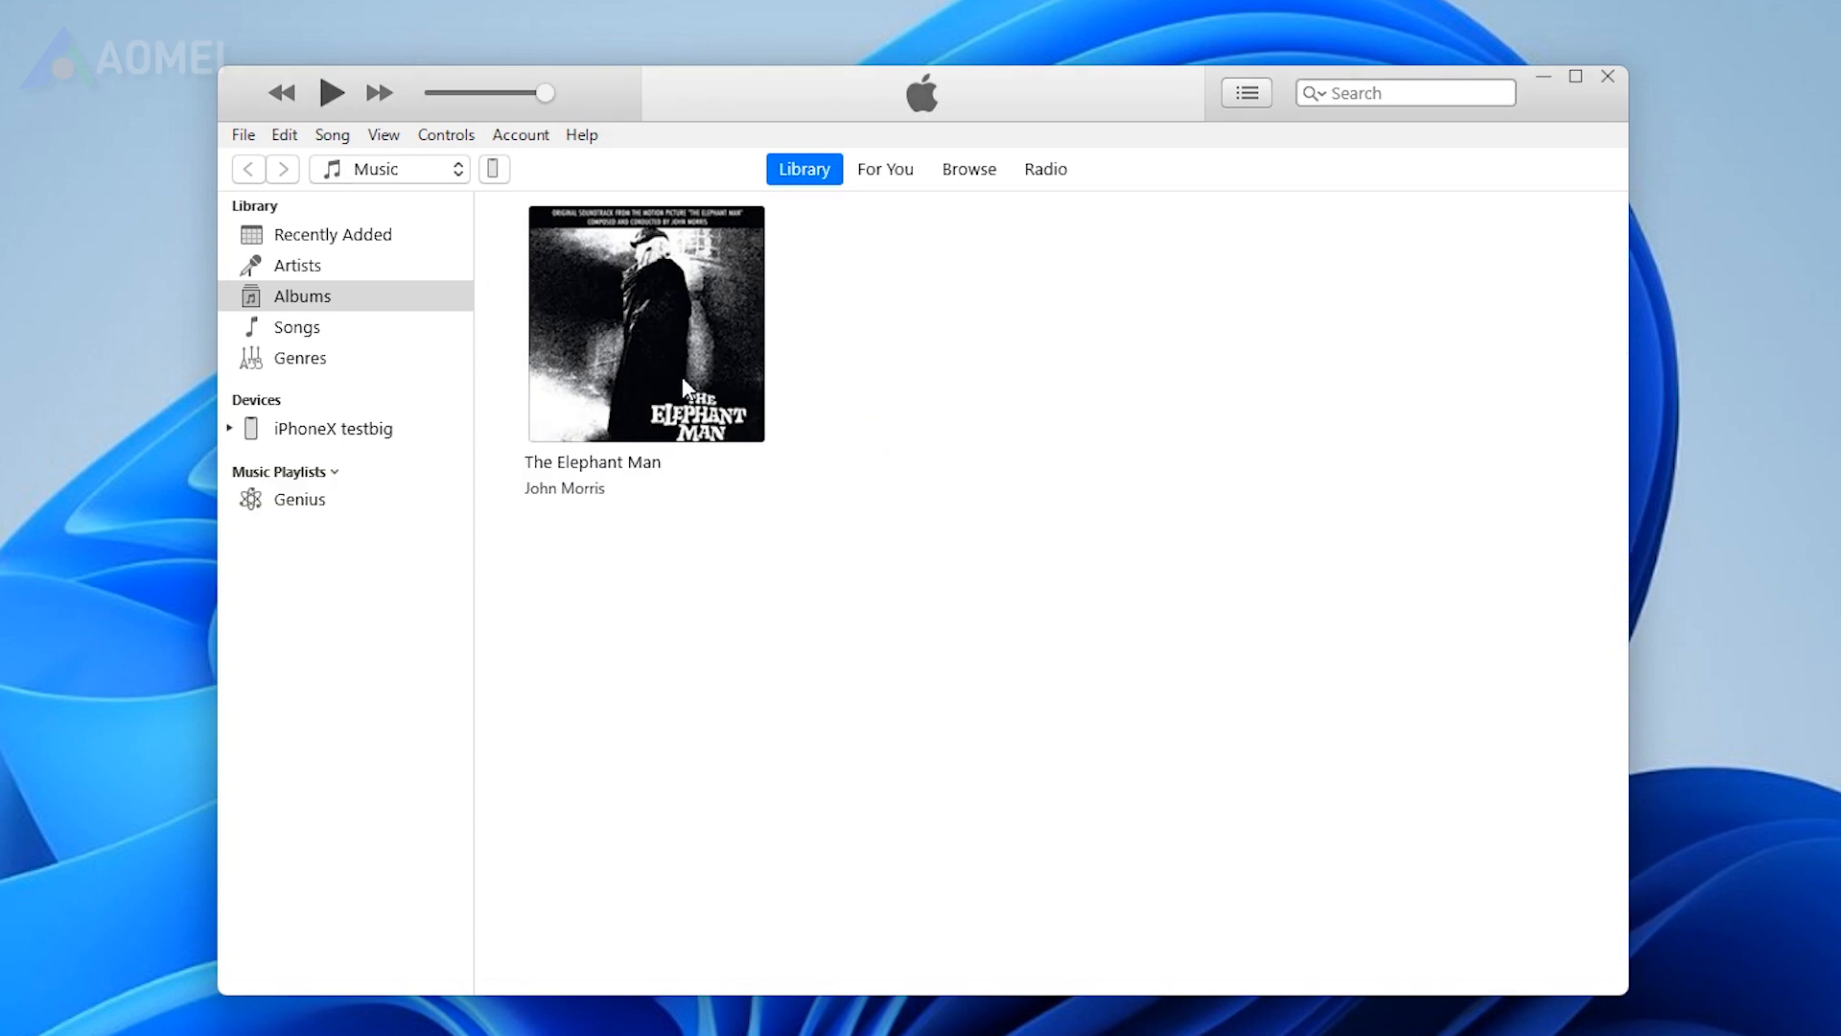
- In the playback options of "The Elephant Man Theme", enable start and stop times of 0:00 and 0:30
click(352, 328)
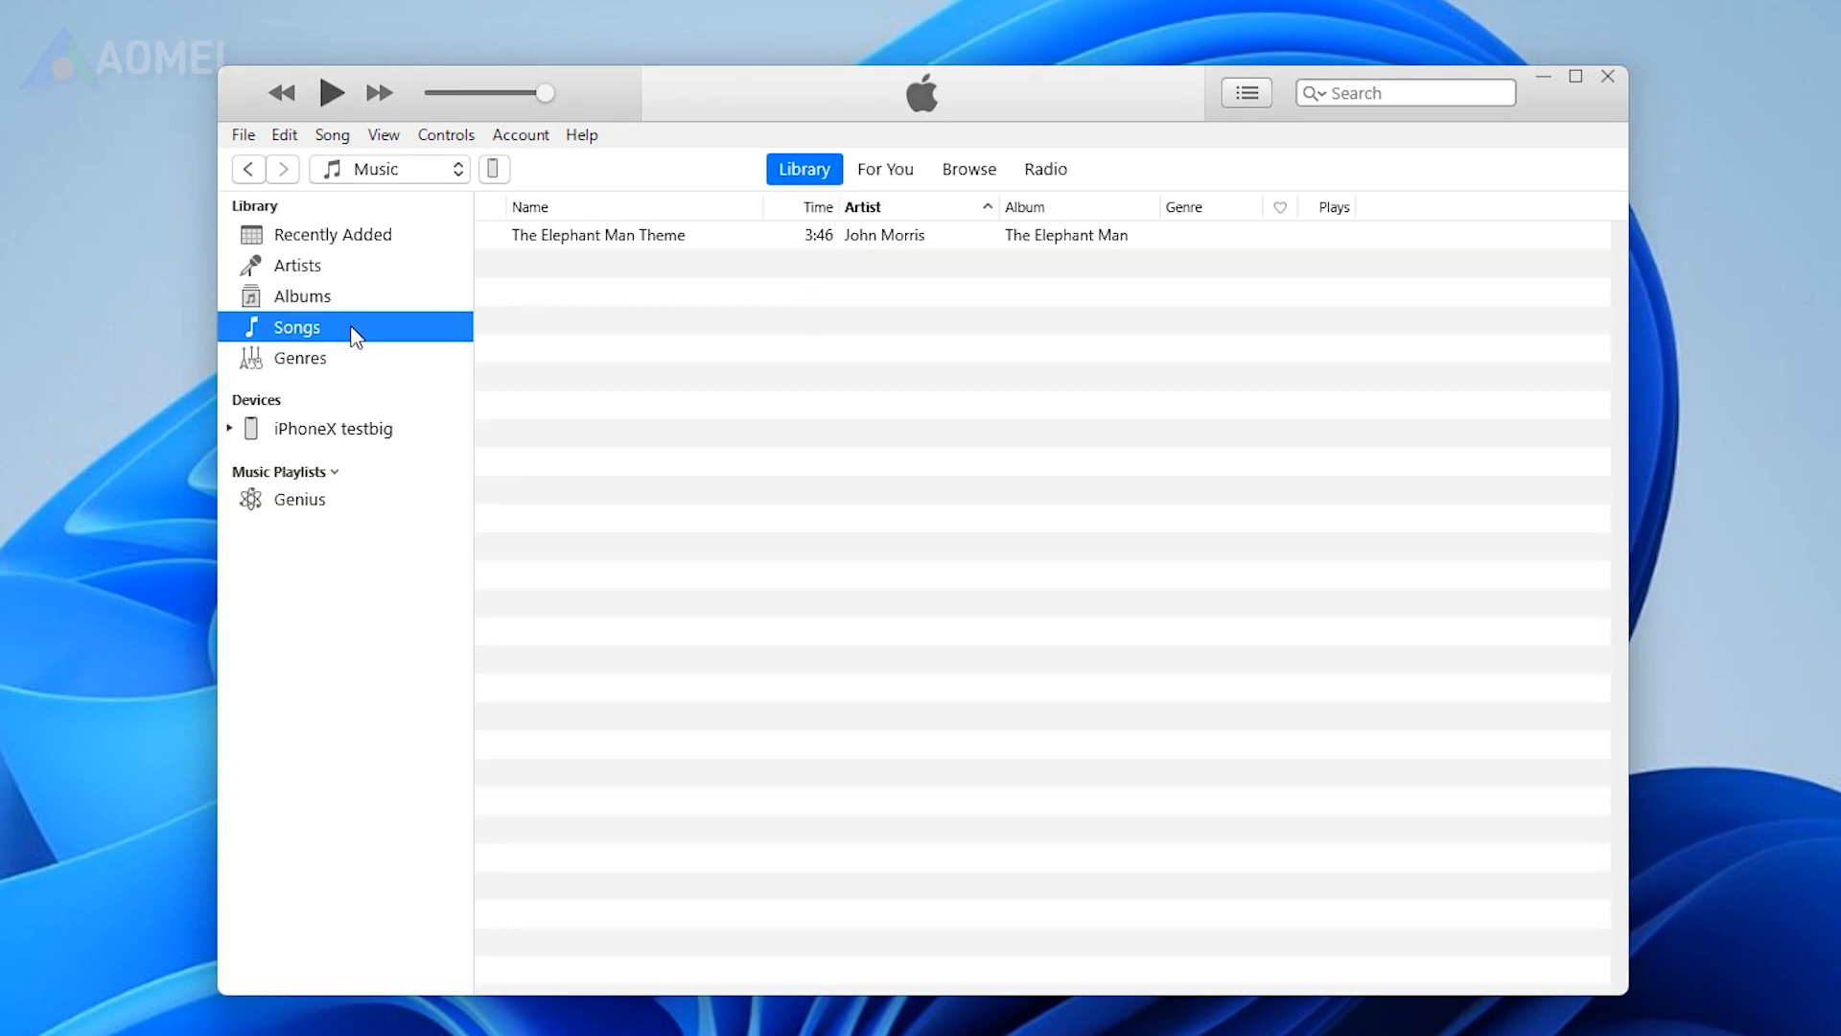
right_click(709, 240)
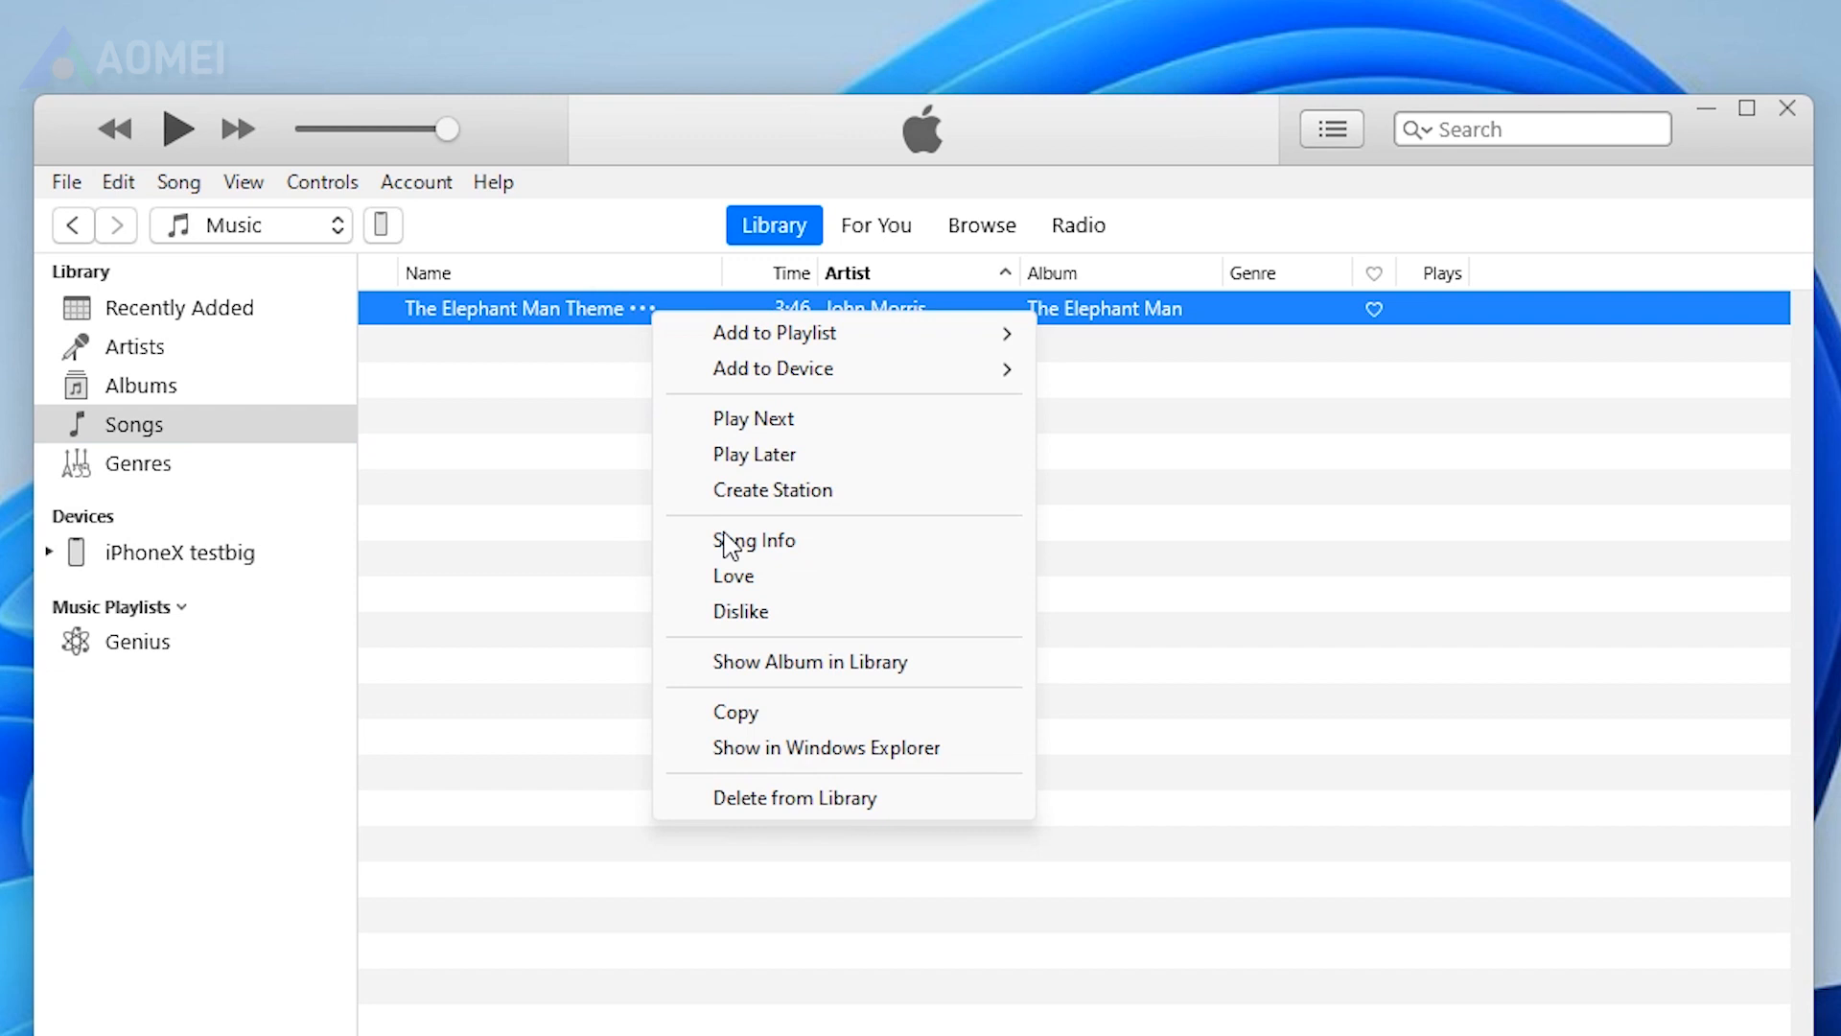
click(825, 553)
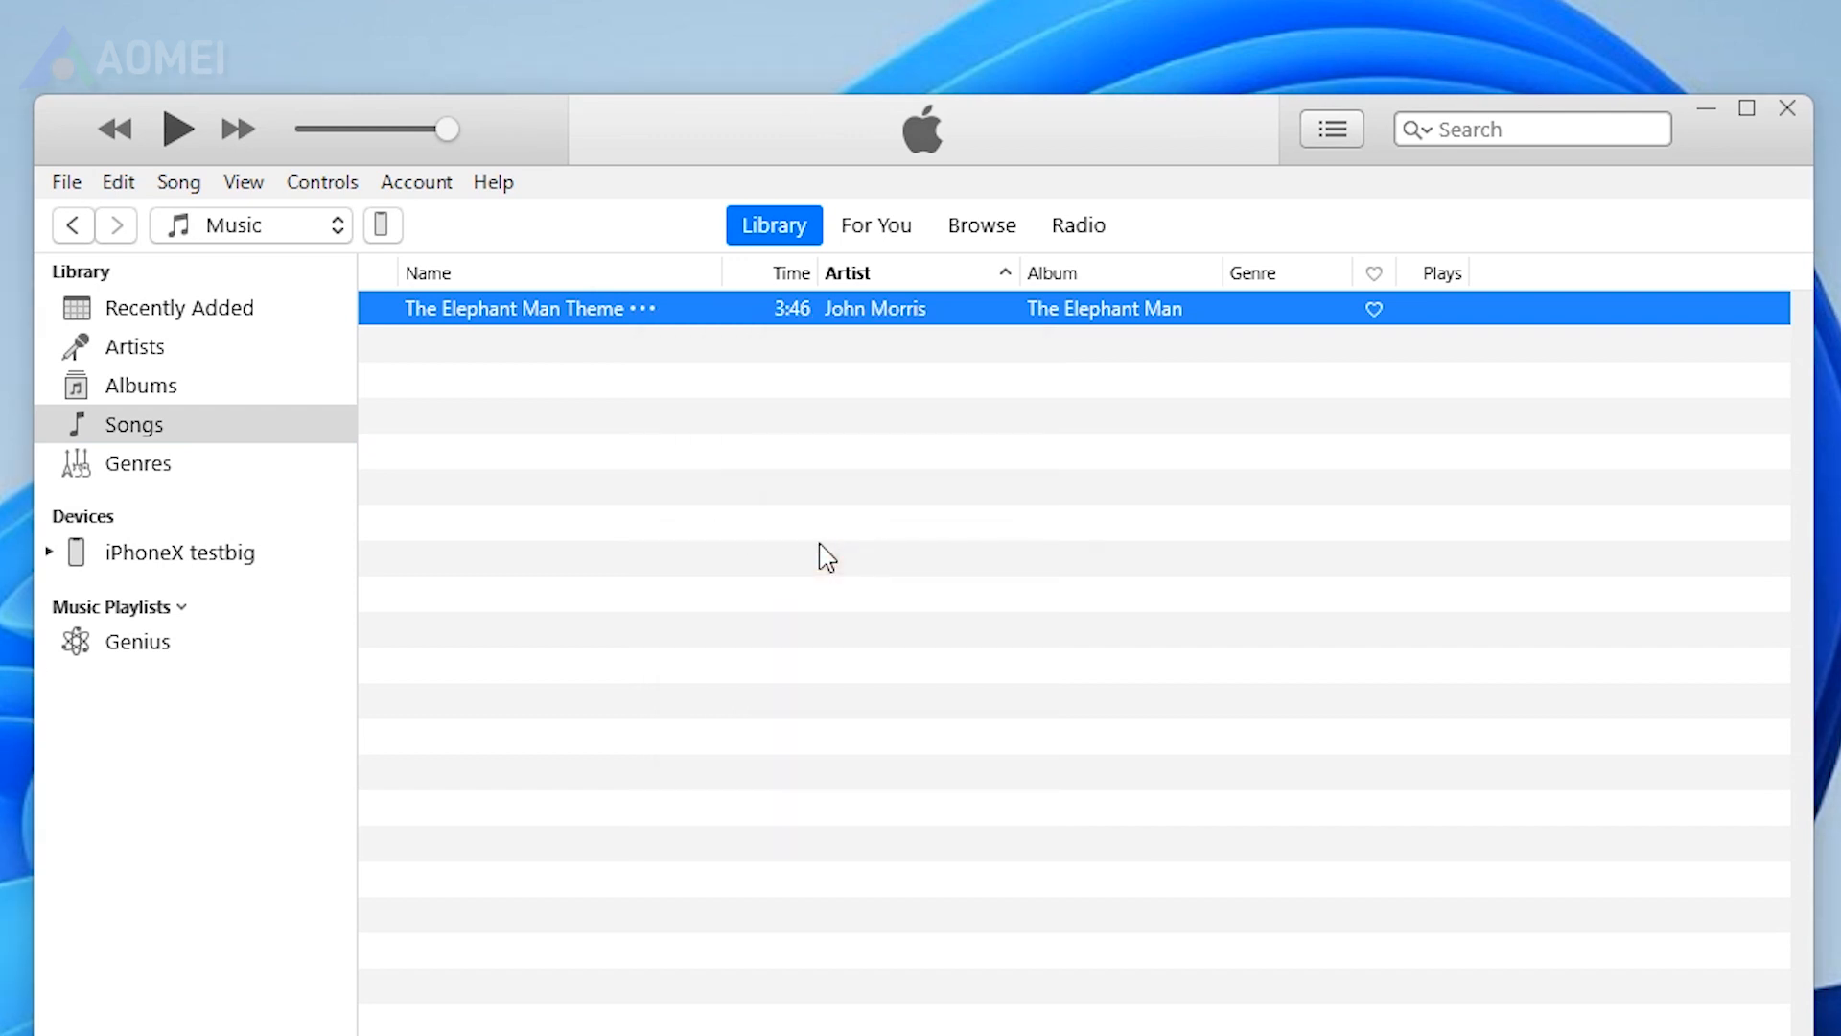
click(963, 453)
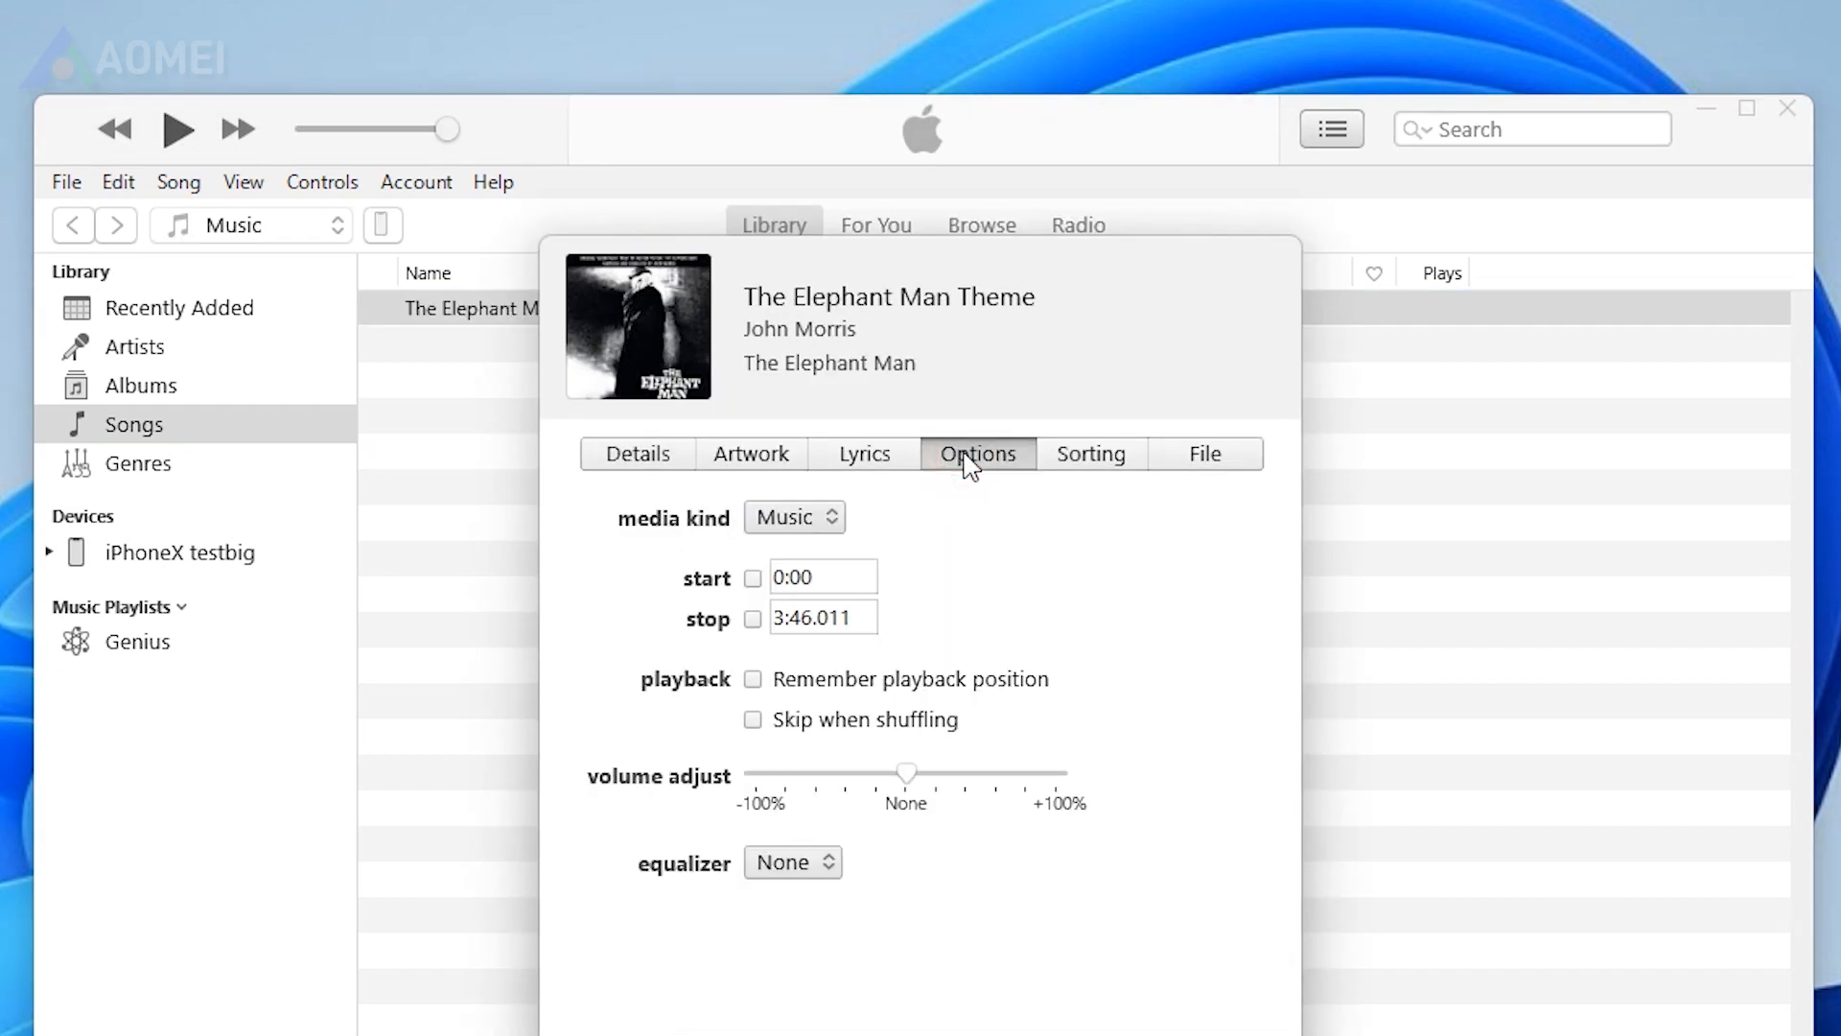
click(752, 579)
click(866, 620)
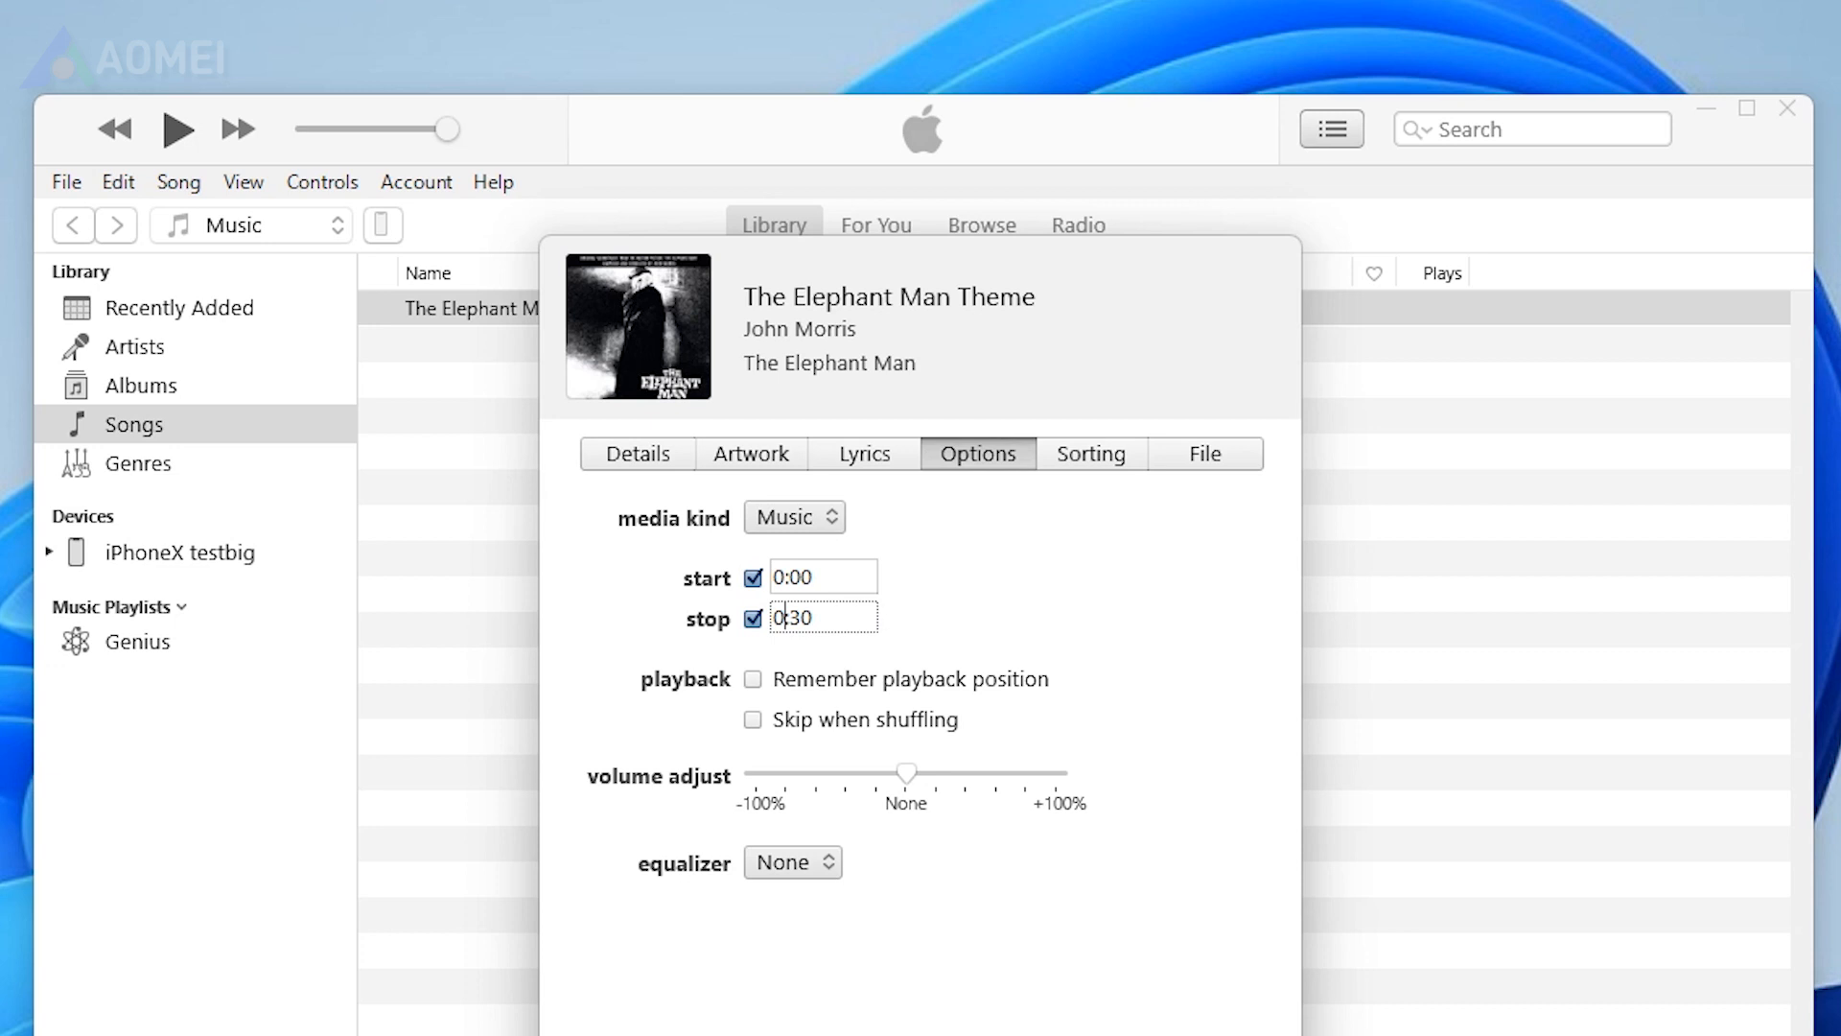
key(Return)
- Convert the trimmed "The Elephant Man Theme" into a separate 30-second M4A copy in the library
click(66, 182)
click(447, 690)
click(722, 796)
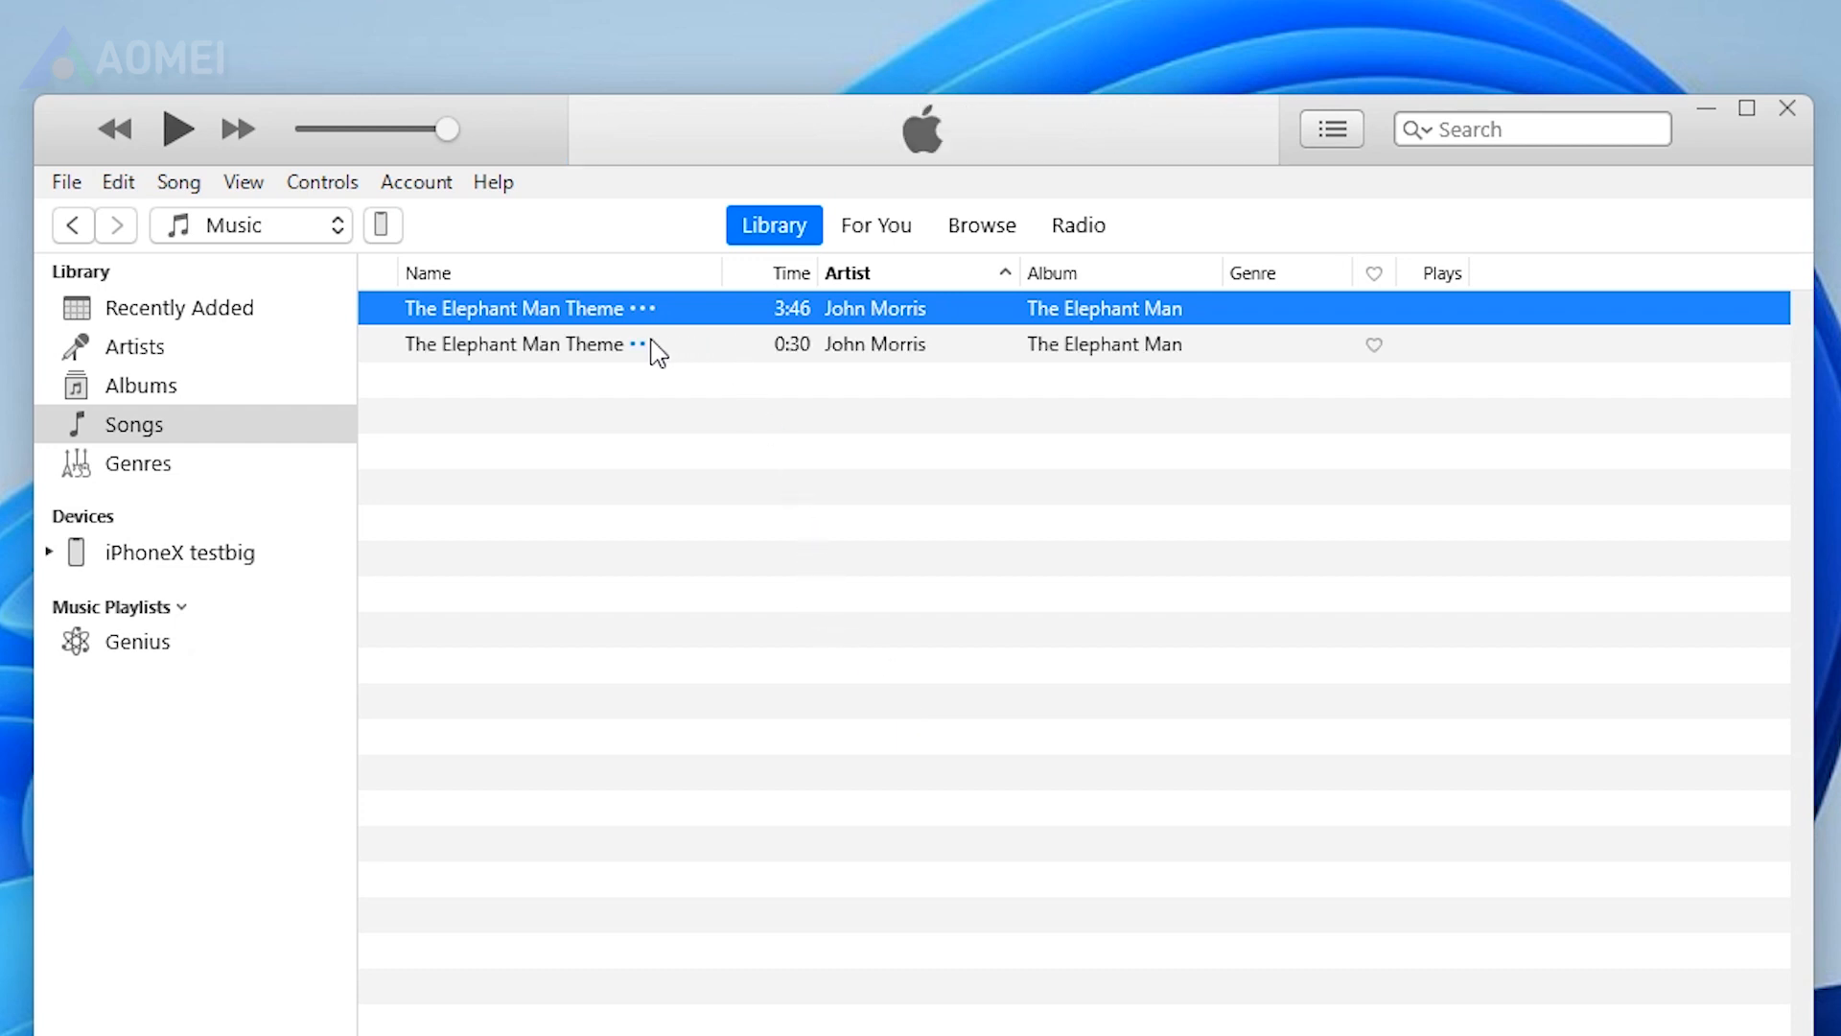
- Switch to File Explorer and find the converted track in the Music folder under iTunes, iTunes Media, Music, John Morris, The Elephant Man
click(615, 347)
key(super+e)
click(234, 955)
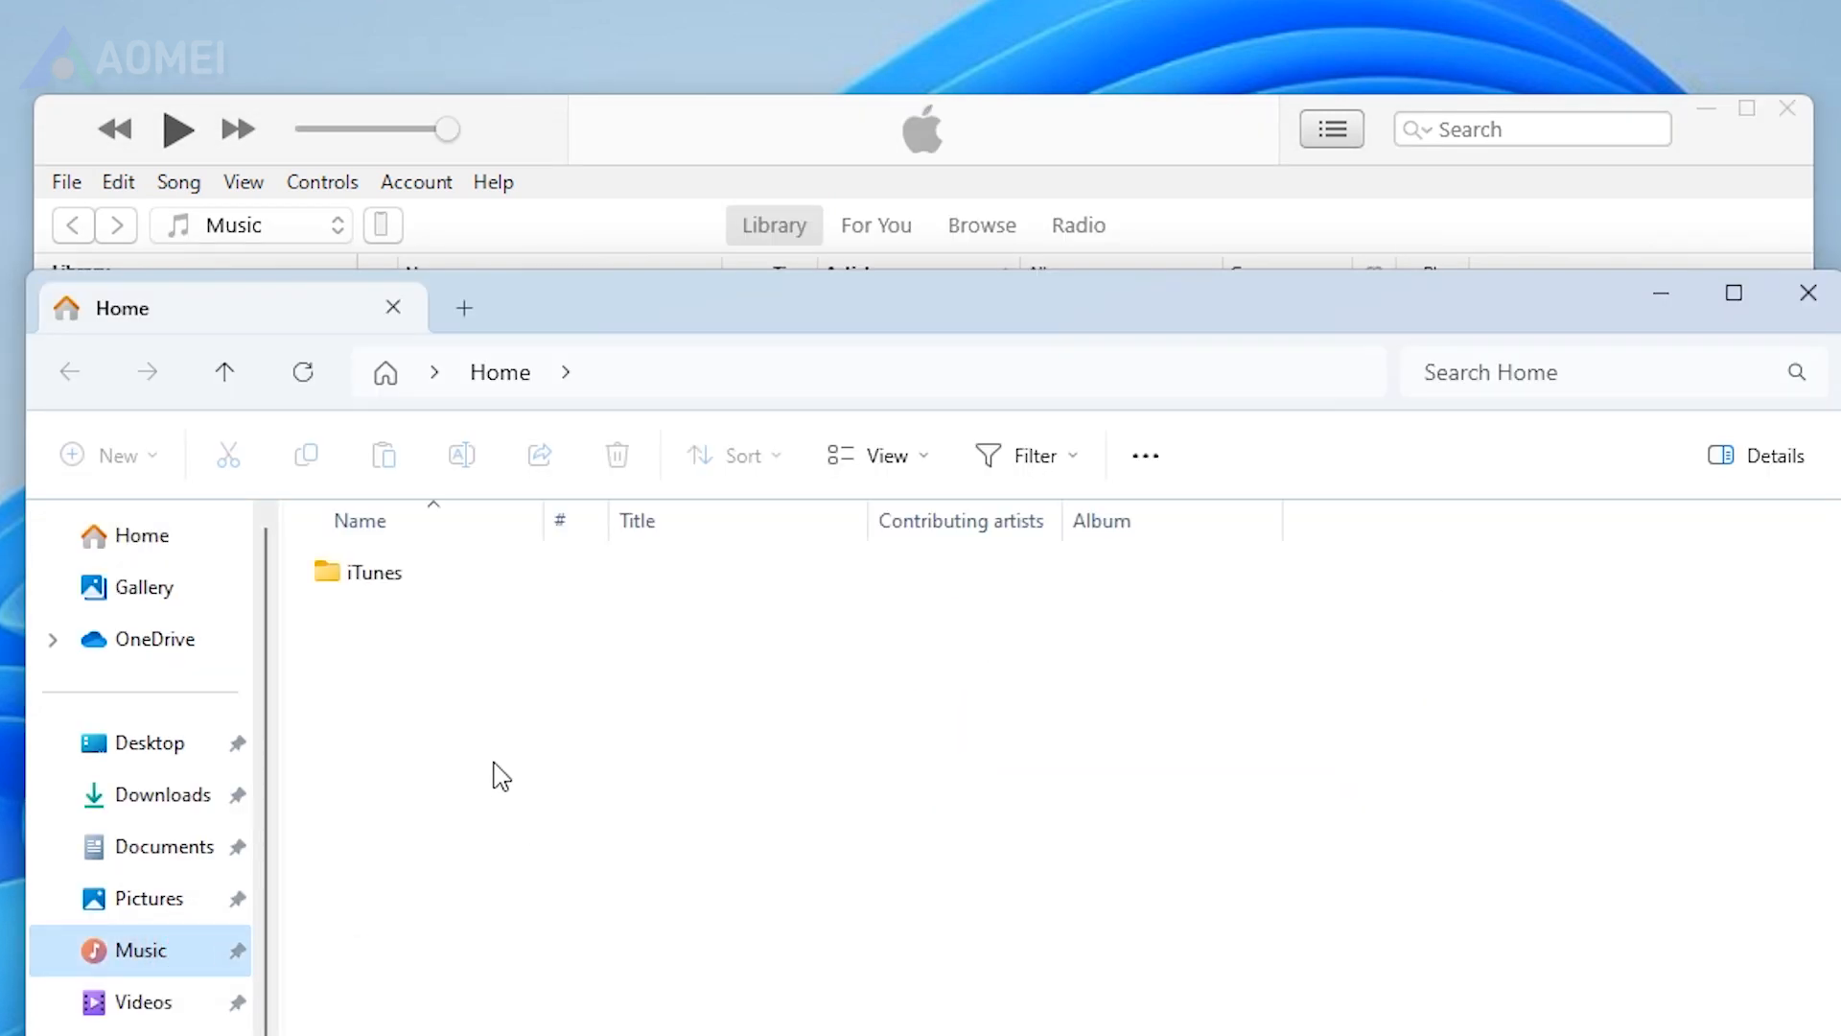
click(419, 587)
double_click(419, 589)
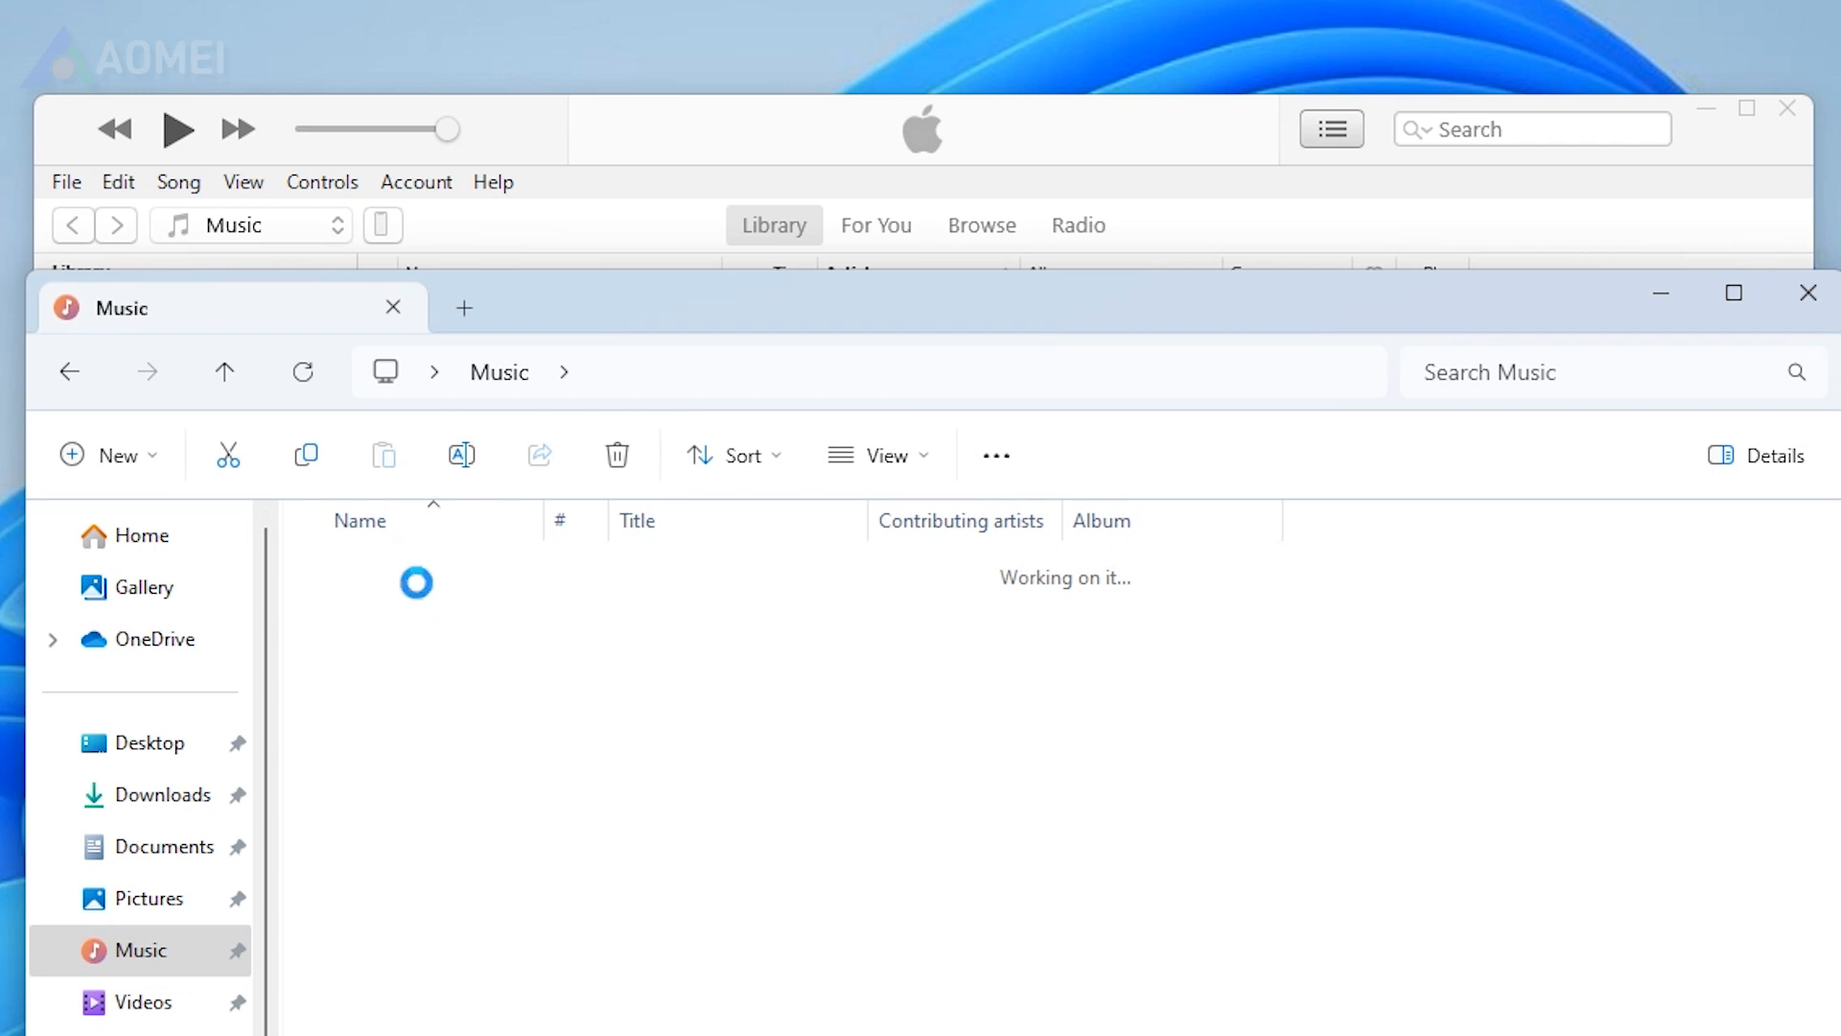
click(418, 635)
double_click(417, 638)
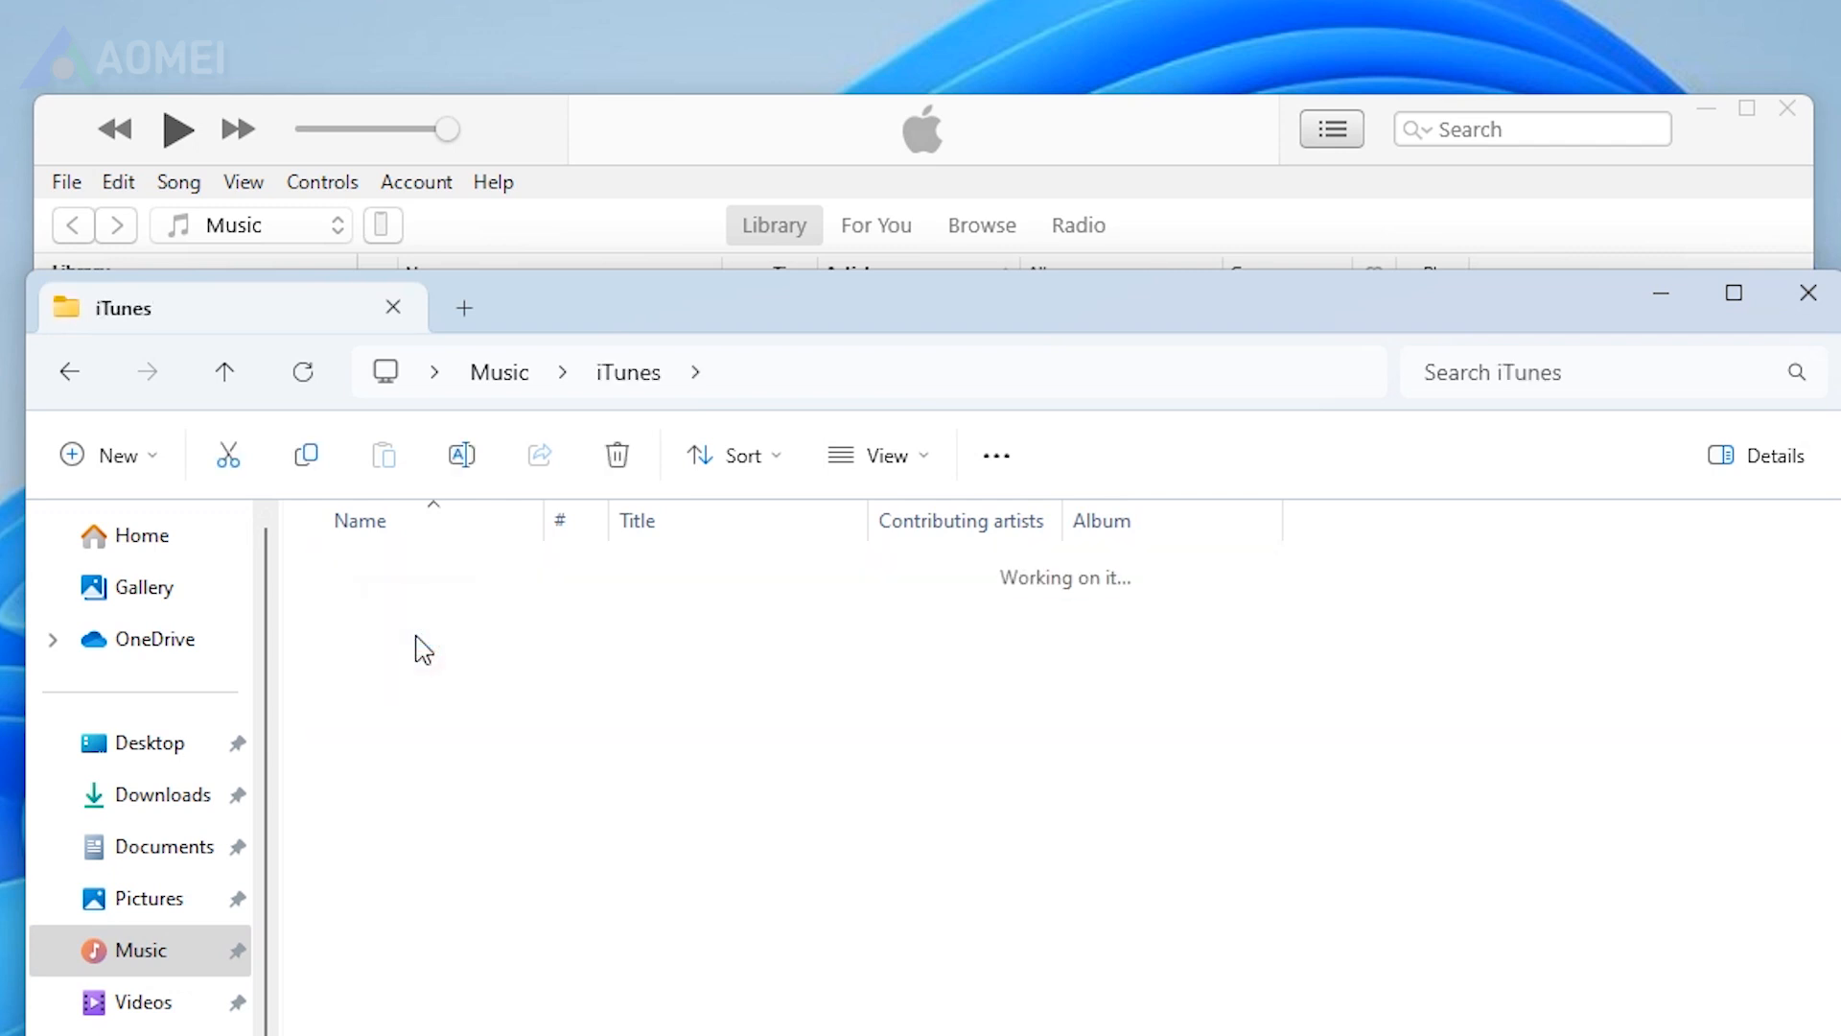
double_click(420, 637)
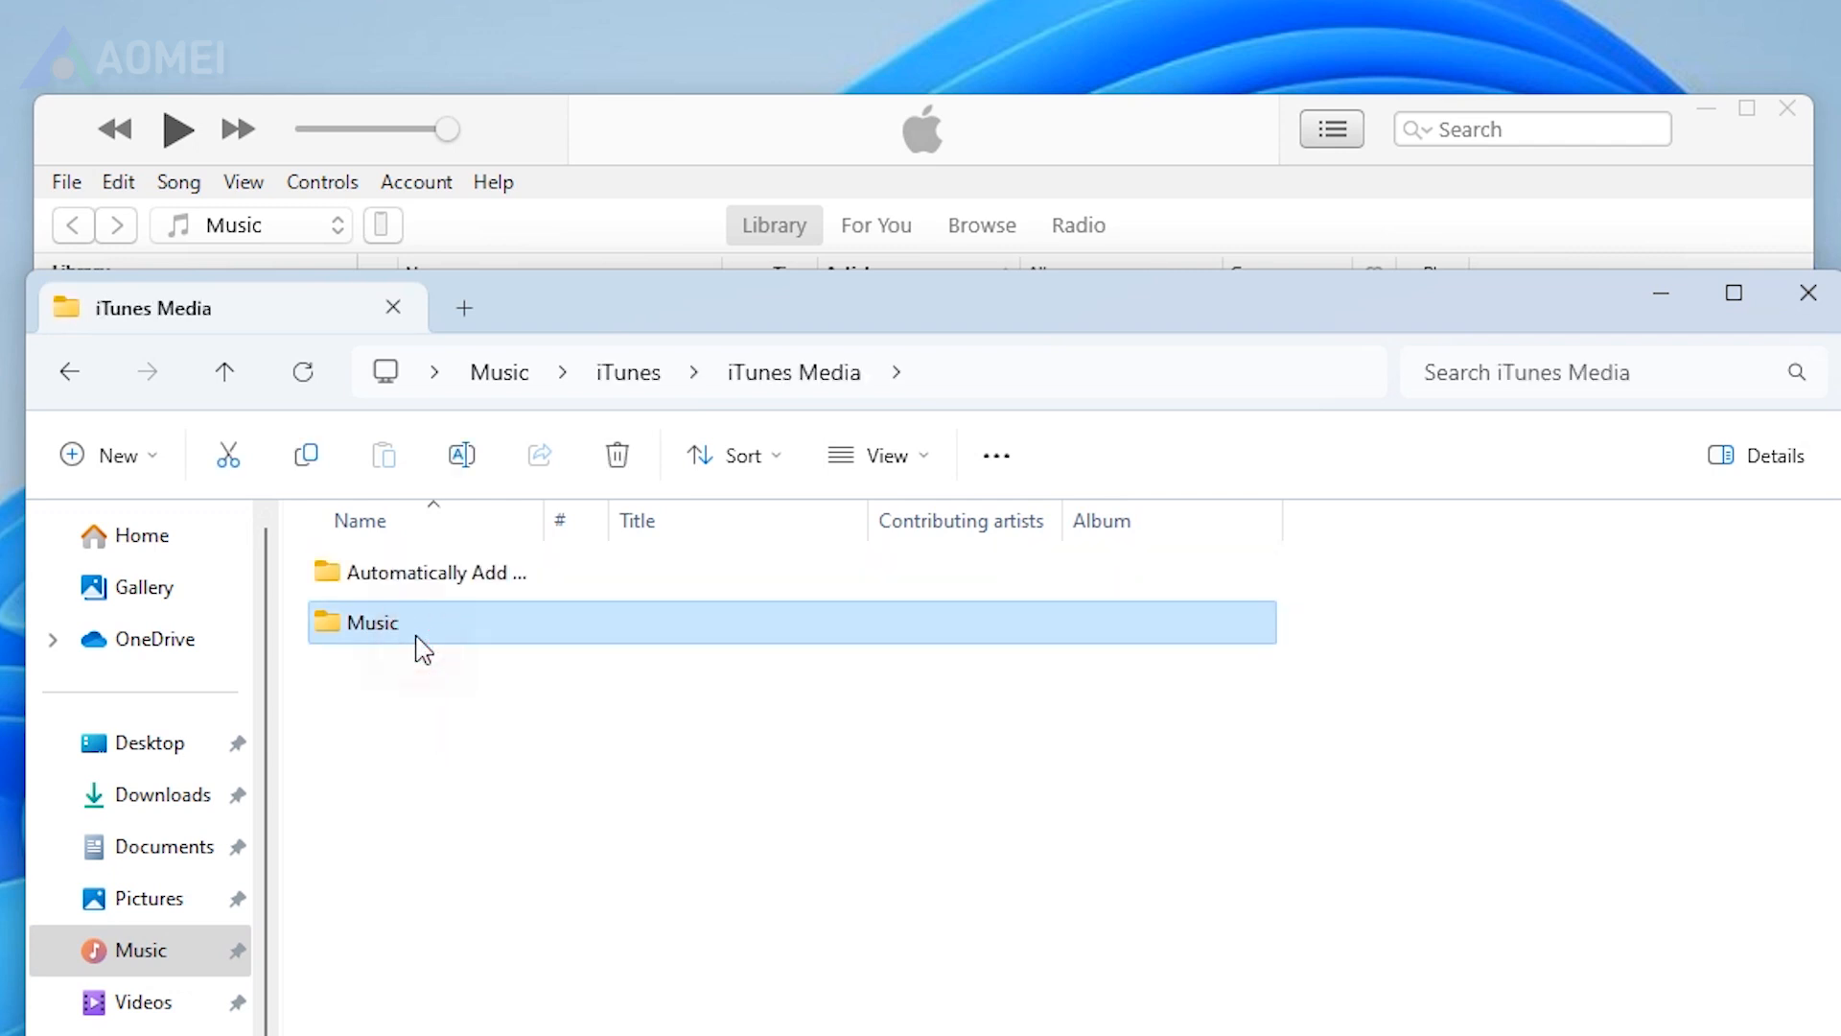
click(458, 585)
double_click(458, 582)
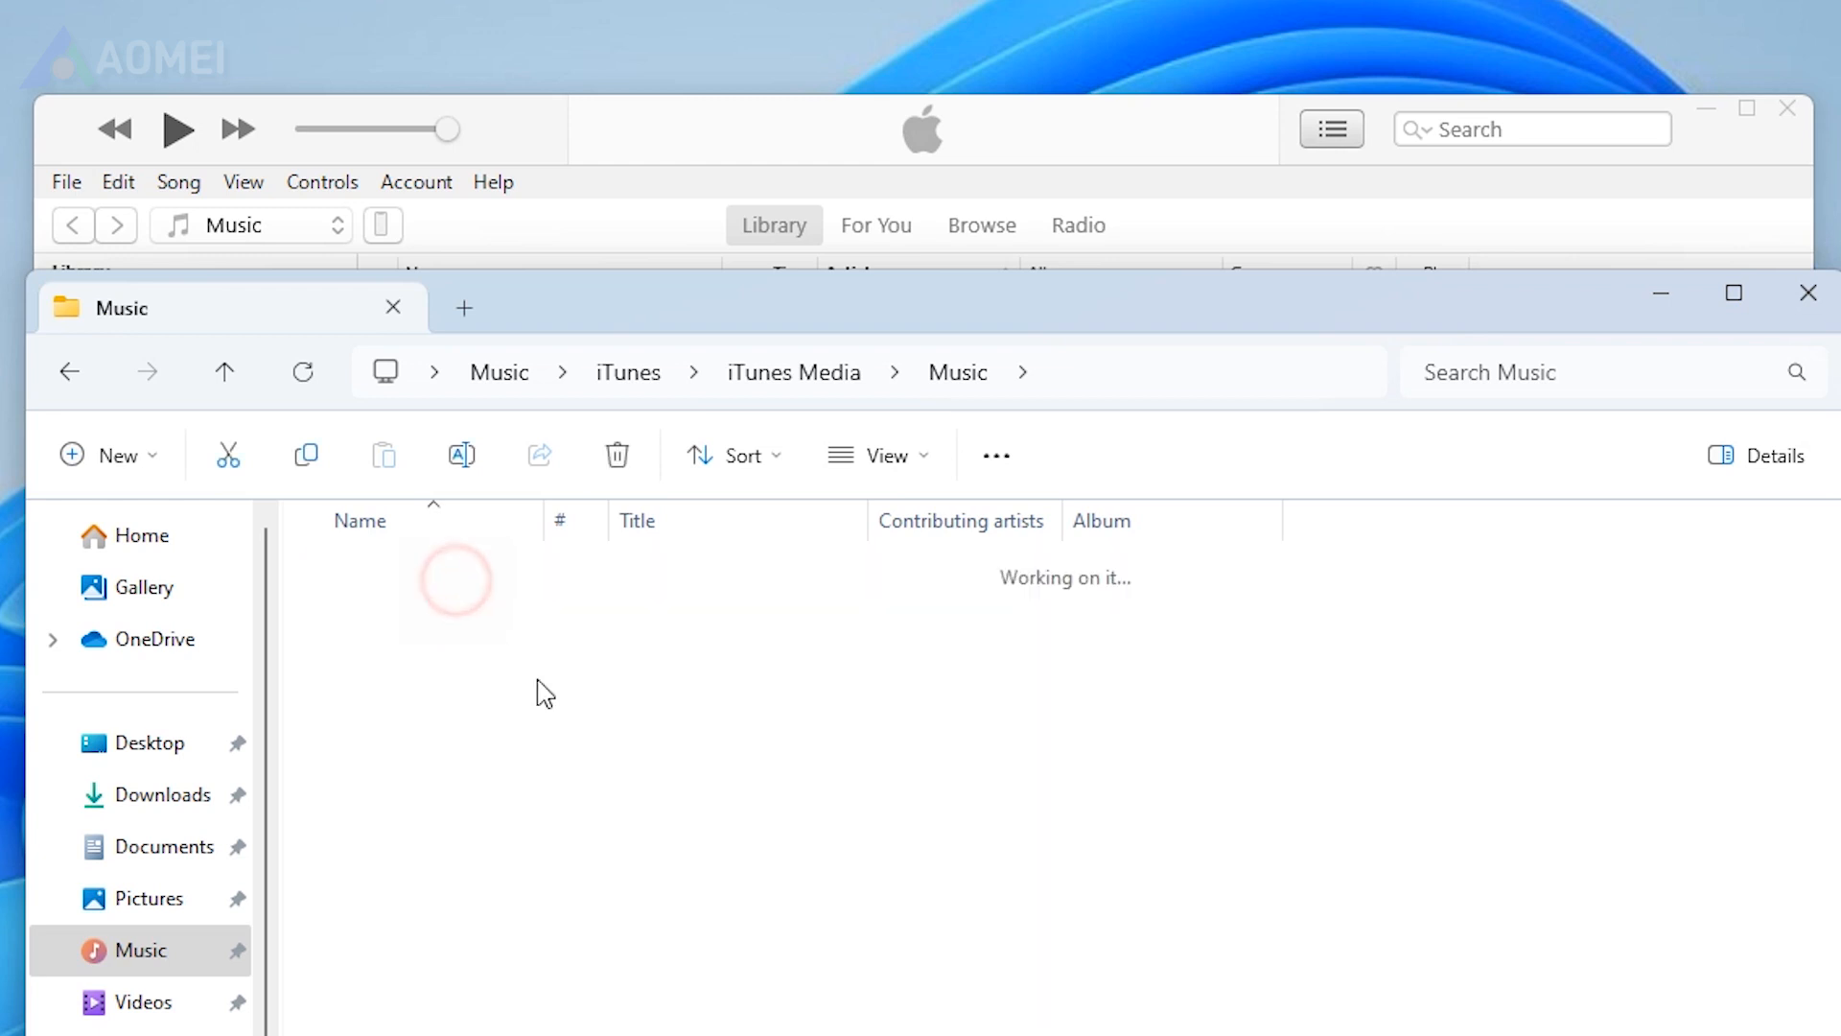
double_click(499, 583)
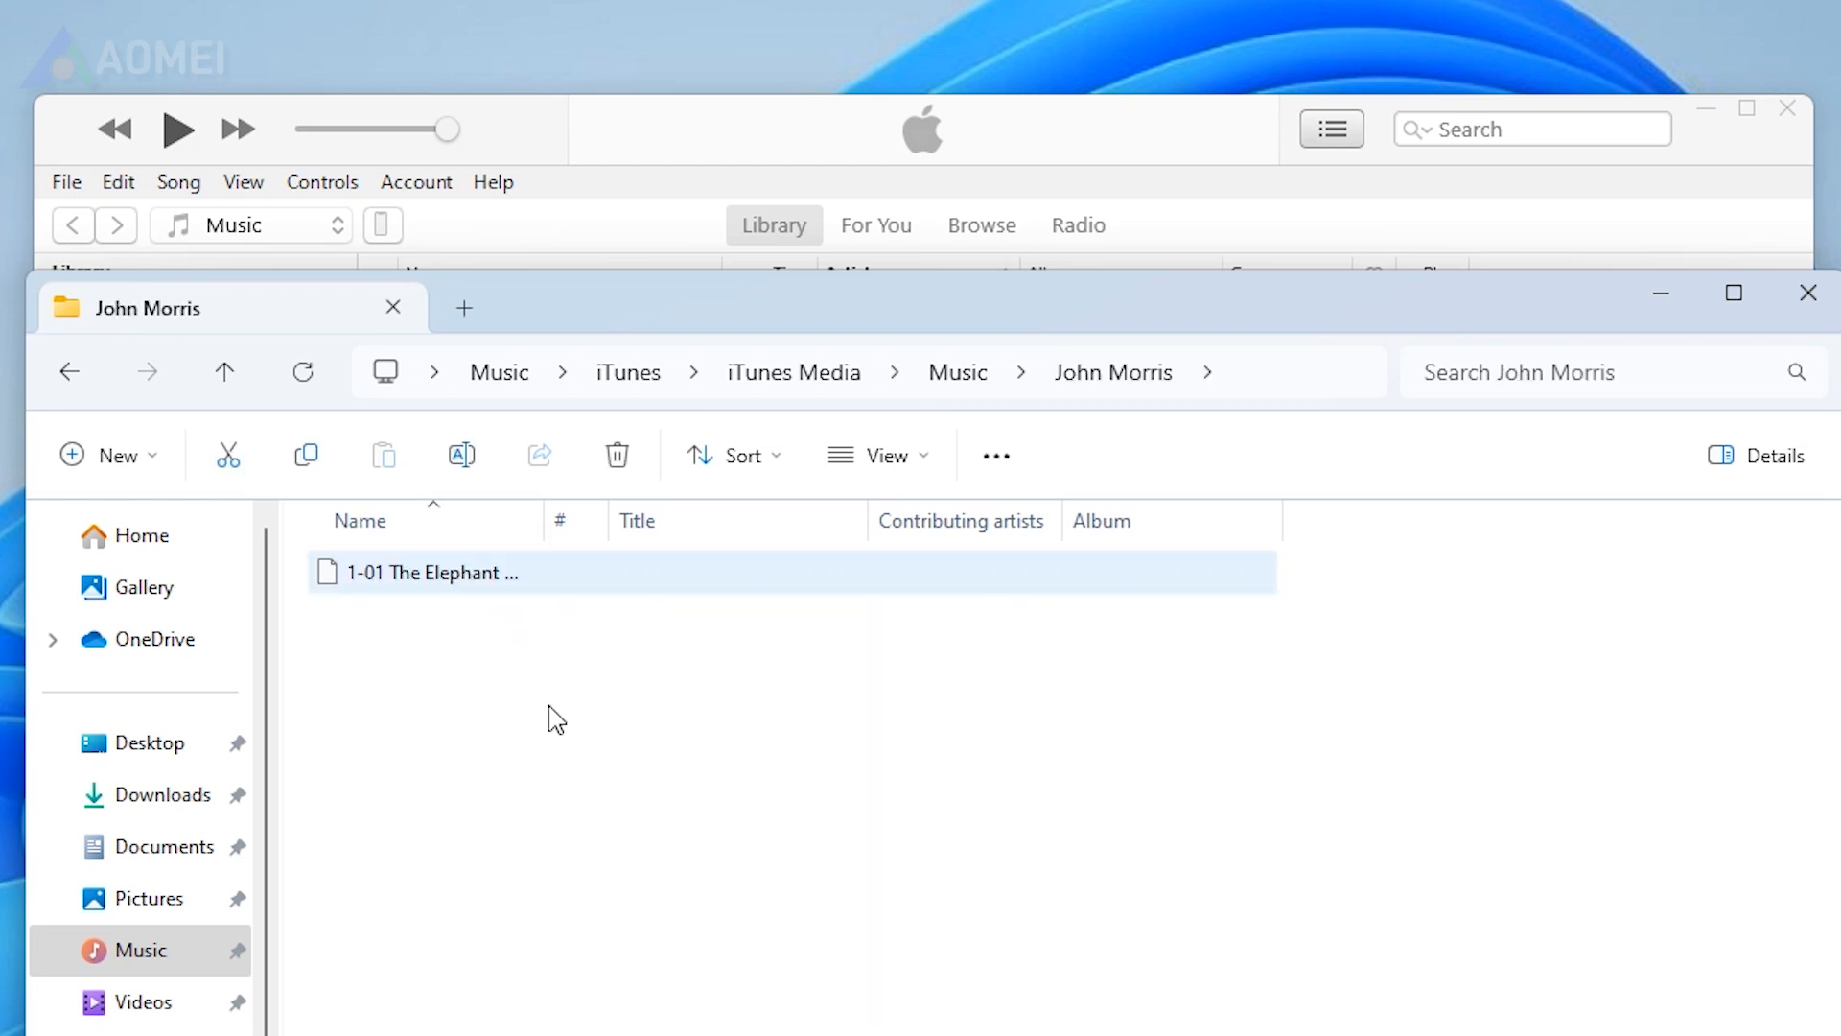
click(483, 572)
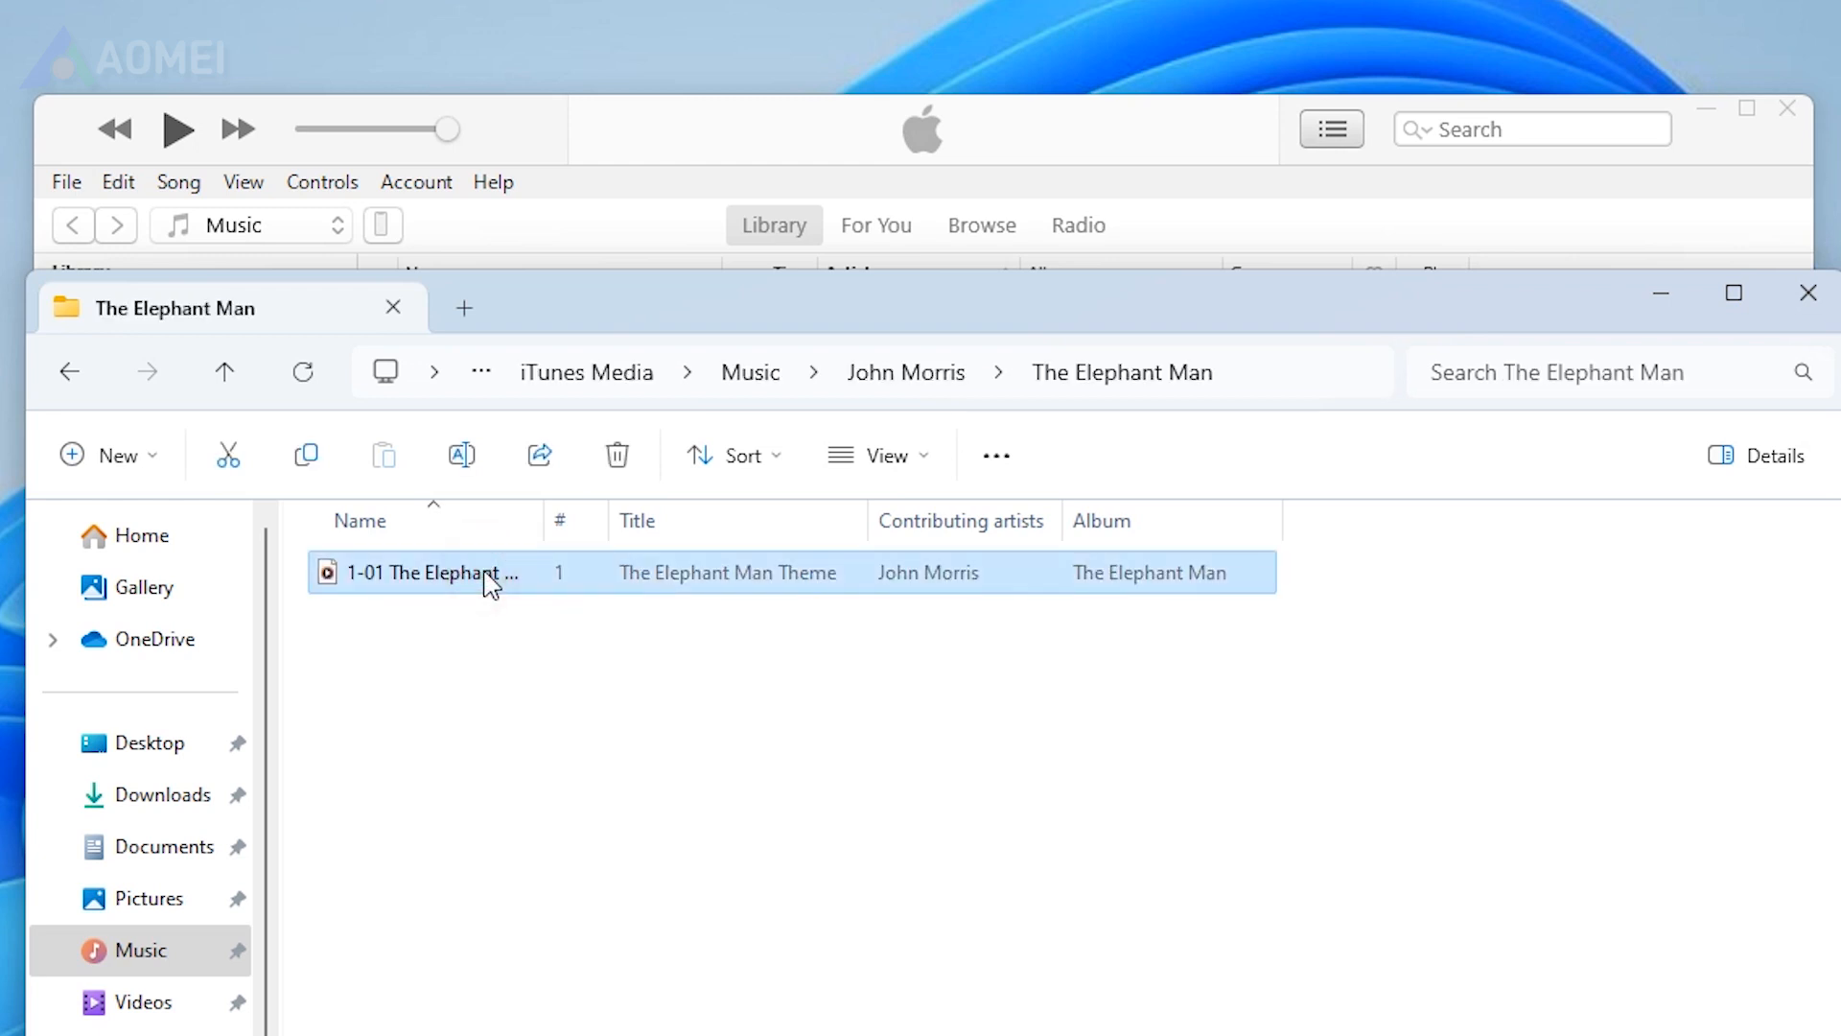
- Turn on the display of file name extensions for the "The Elephant Man" folder
click(920, 468)
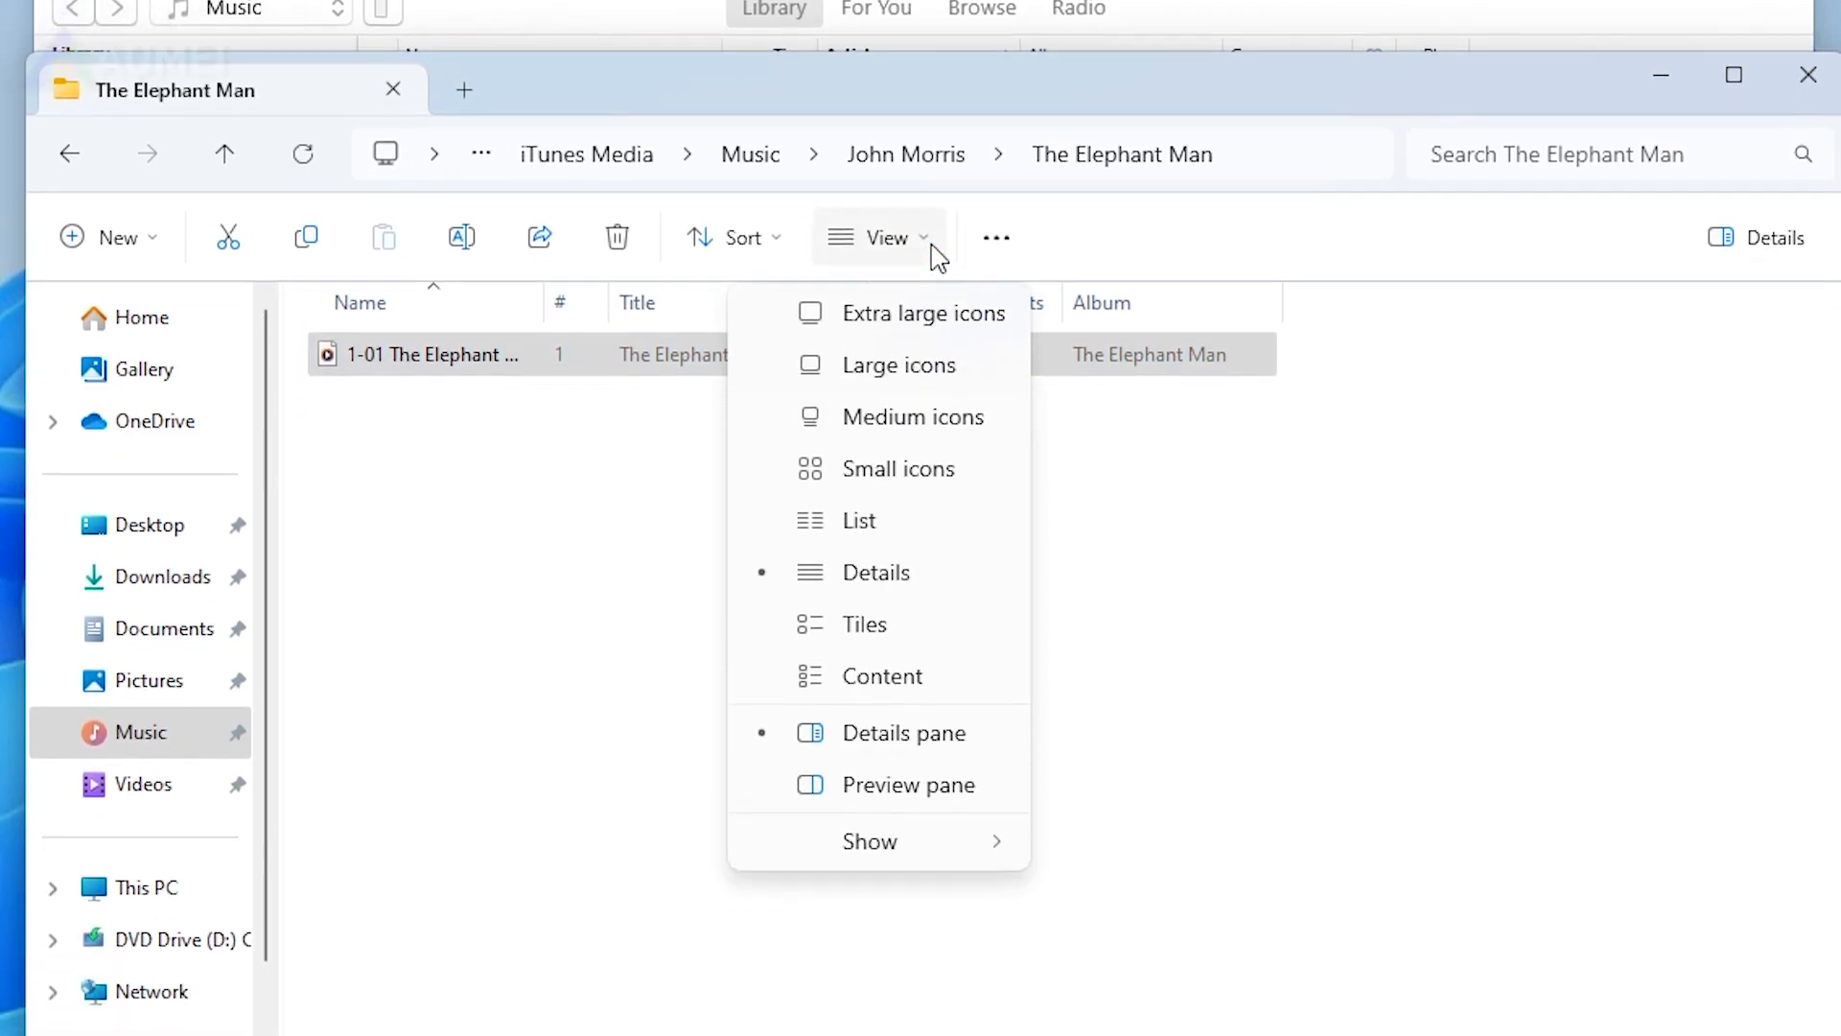
click(888, 832)
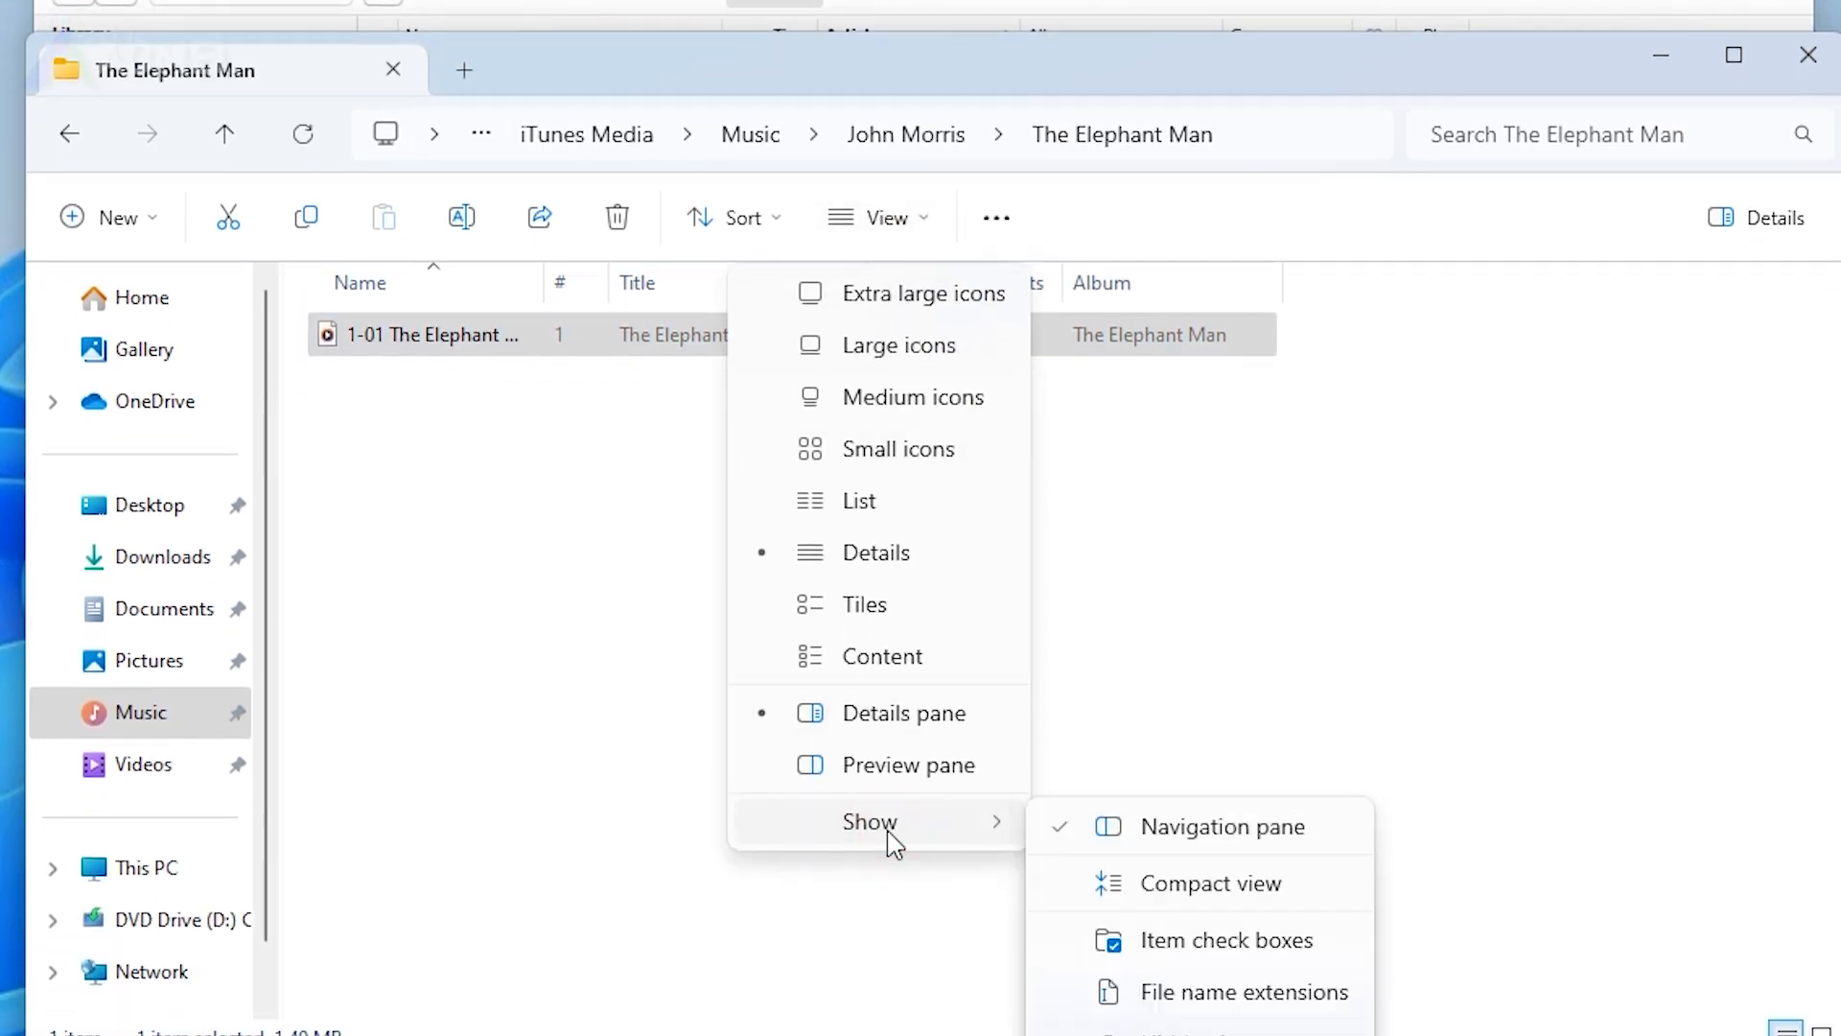
click(1212, 998)
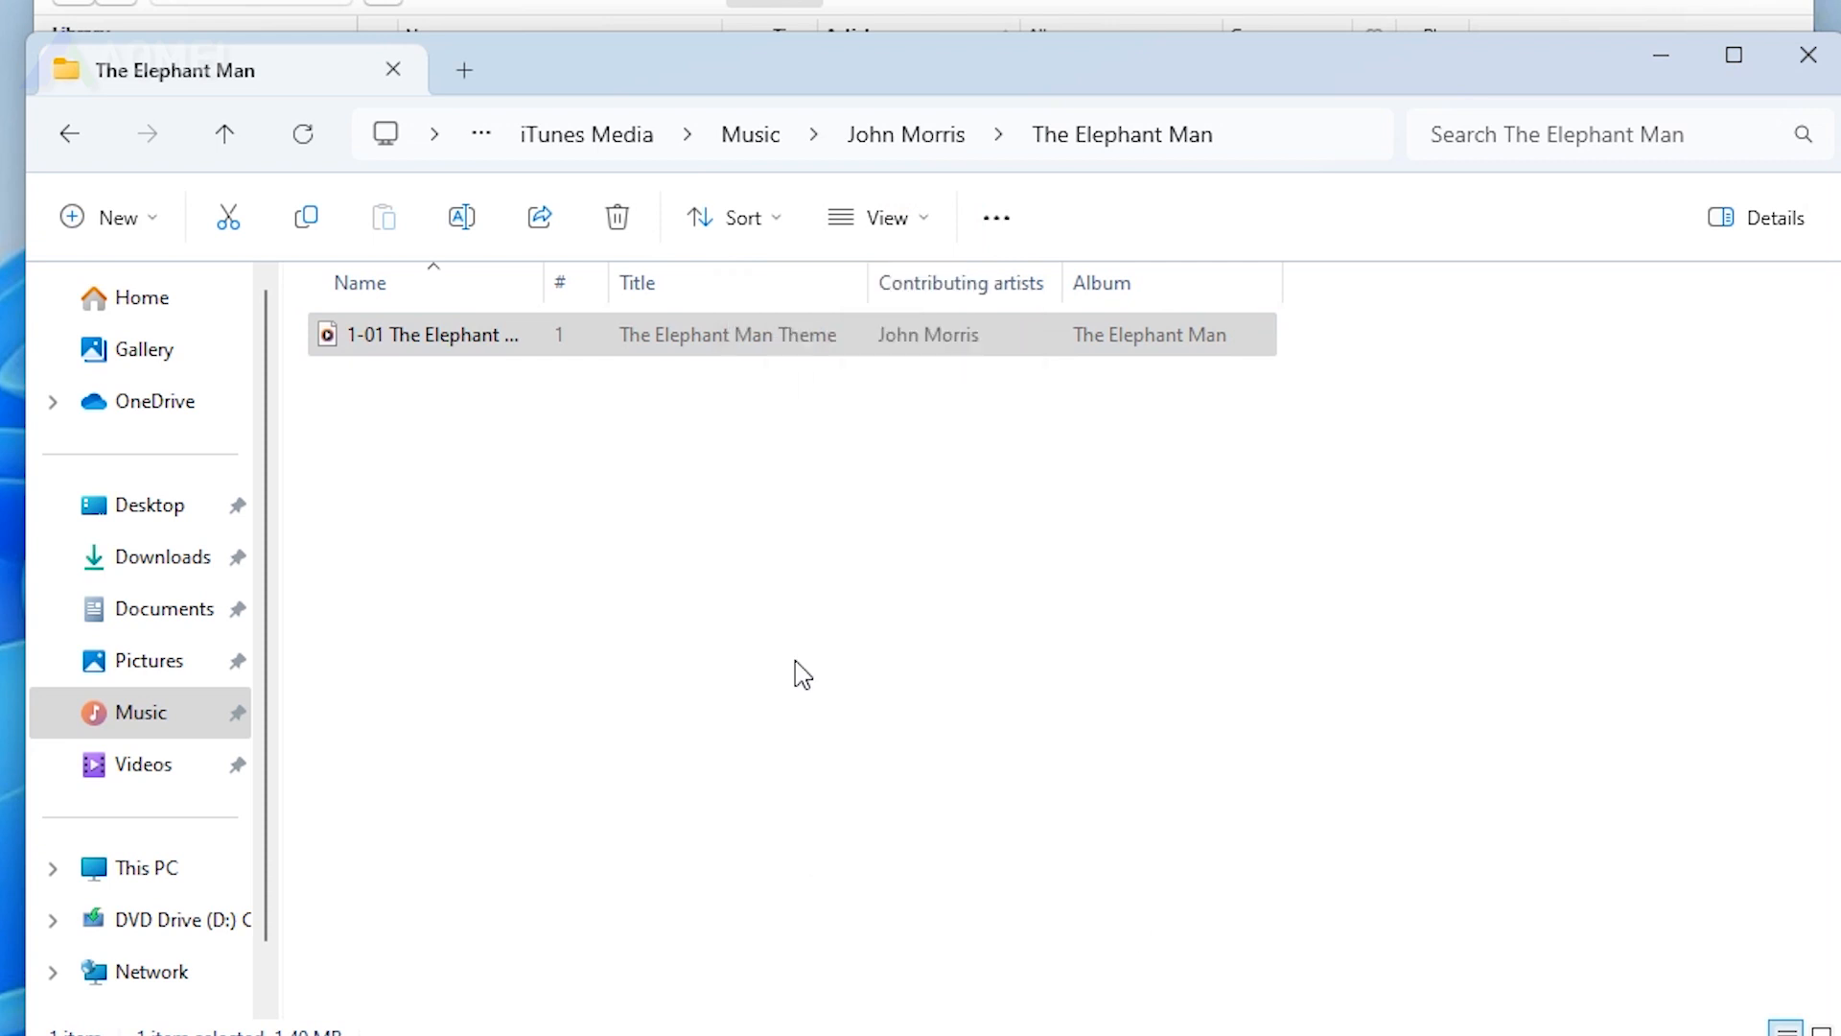
- Rename the track file to "1-01 The Elephant Man Theme.m4r", accepting the change of extension
click(486, 349)
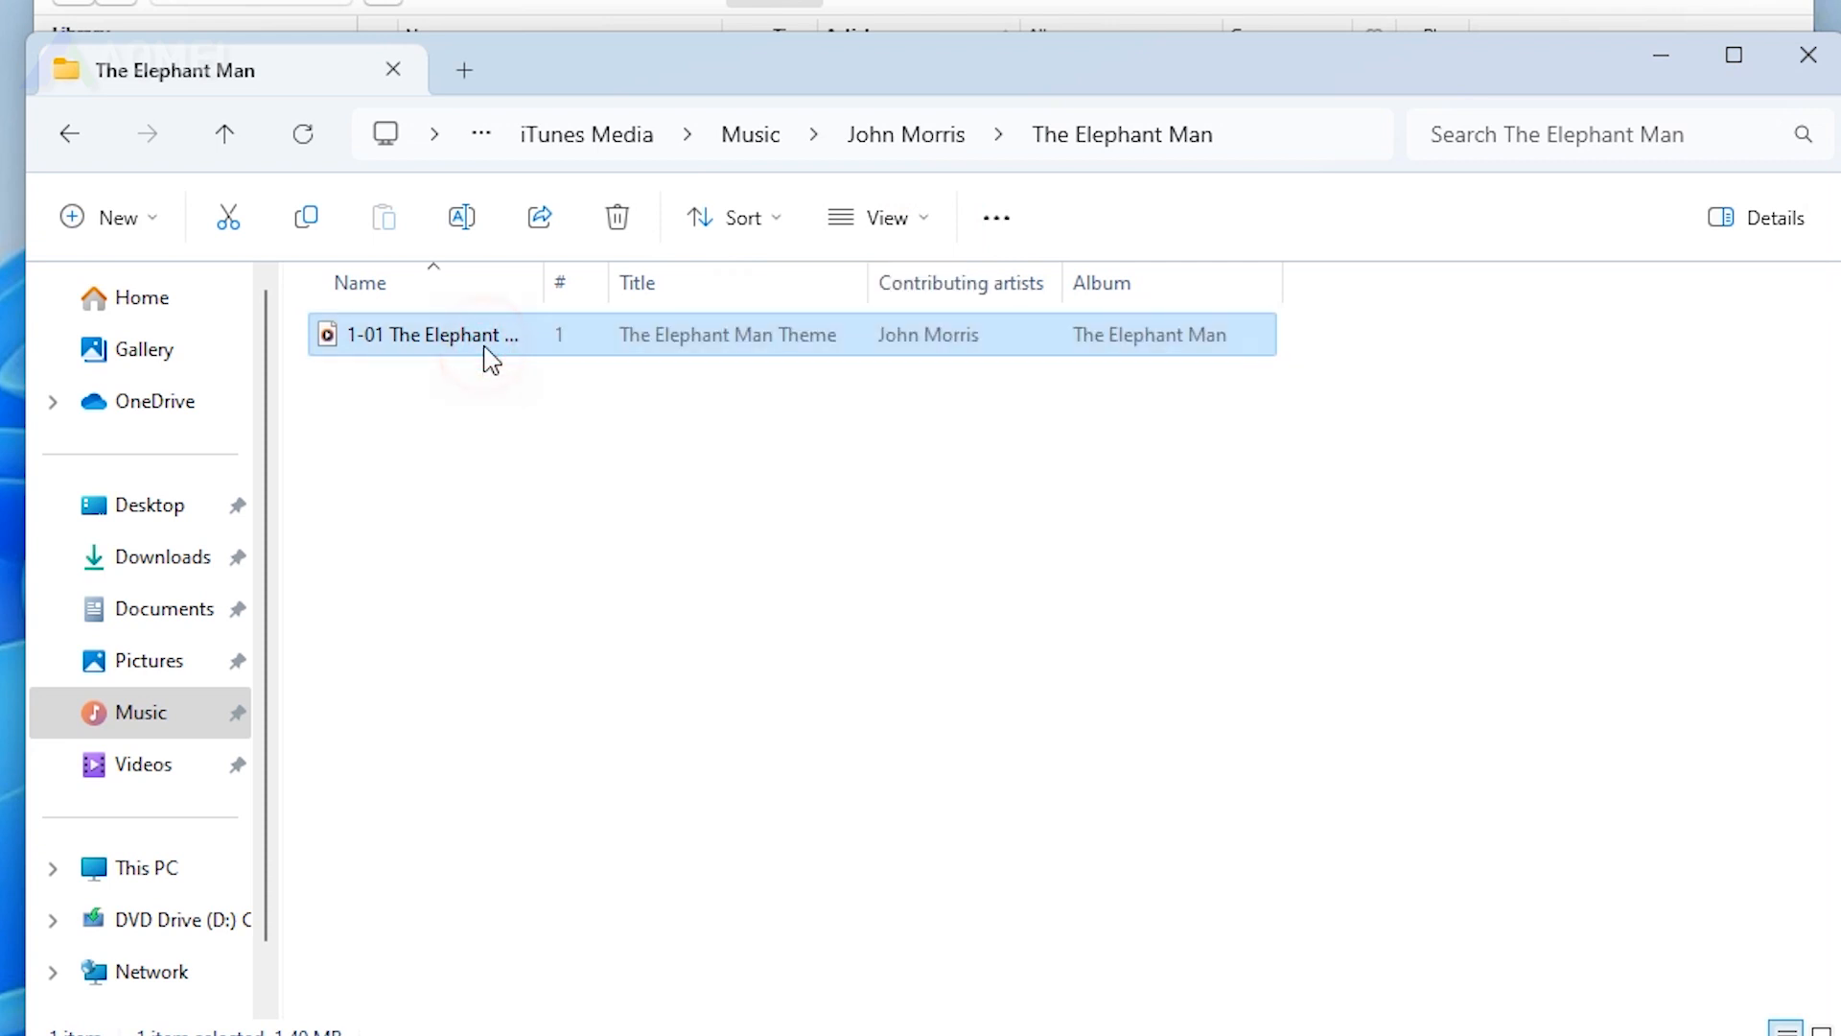
key(F2)
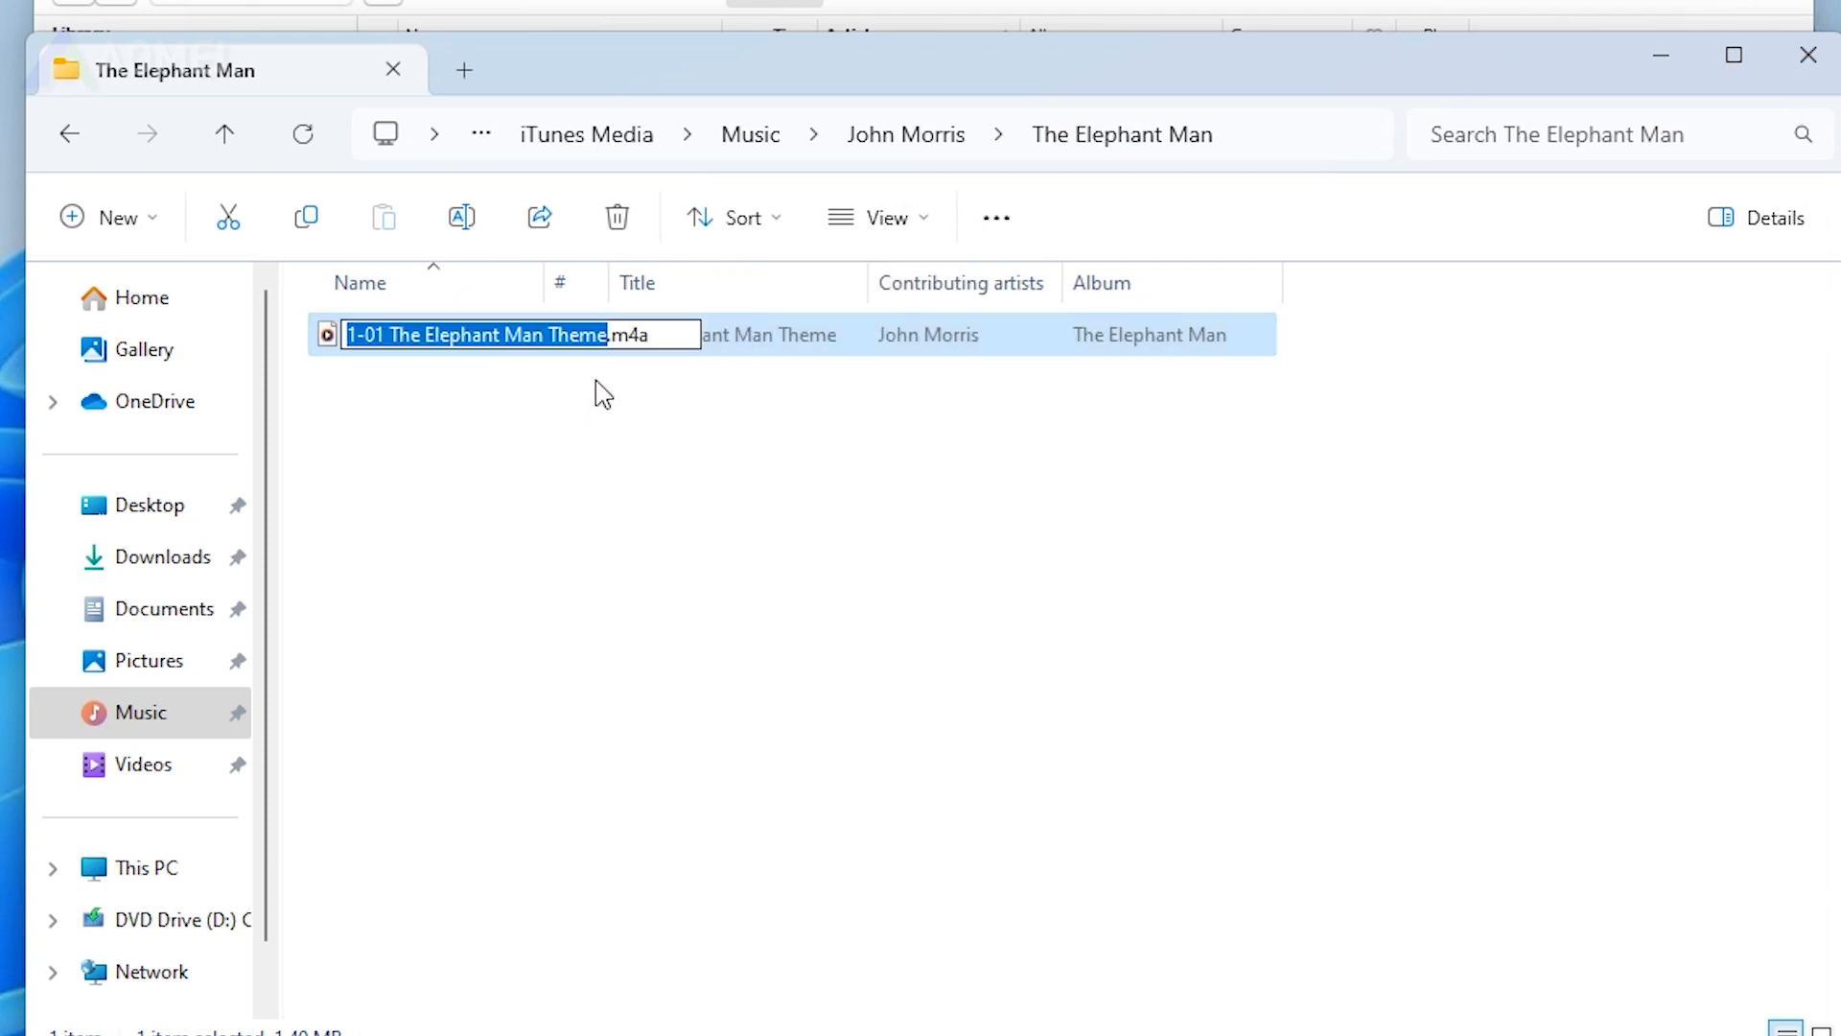
click(675, 337)
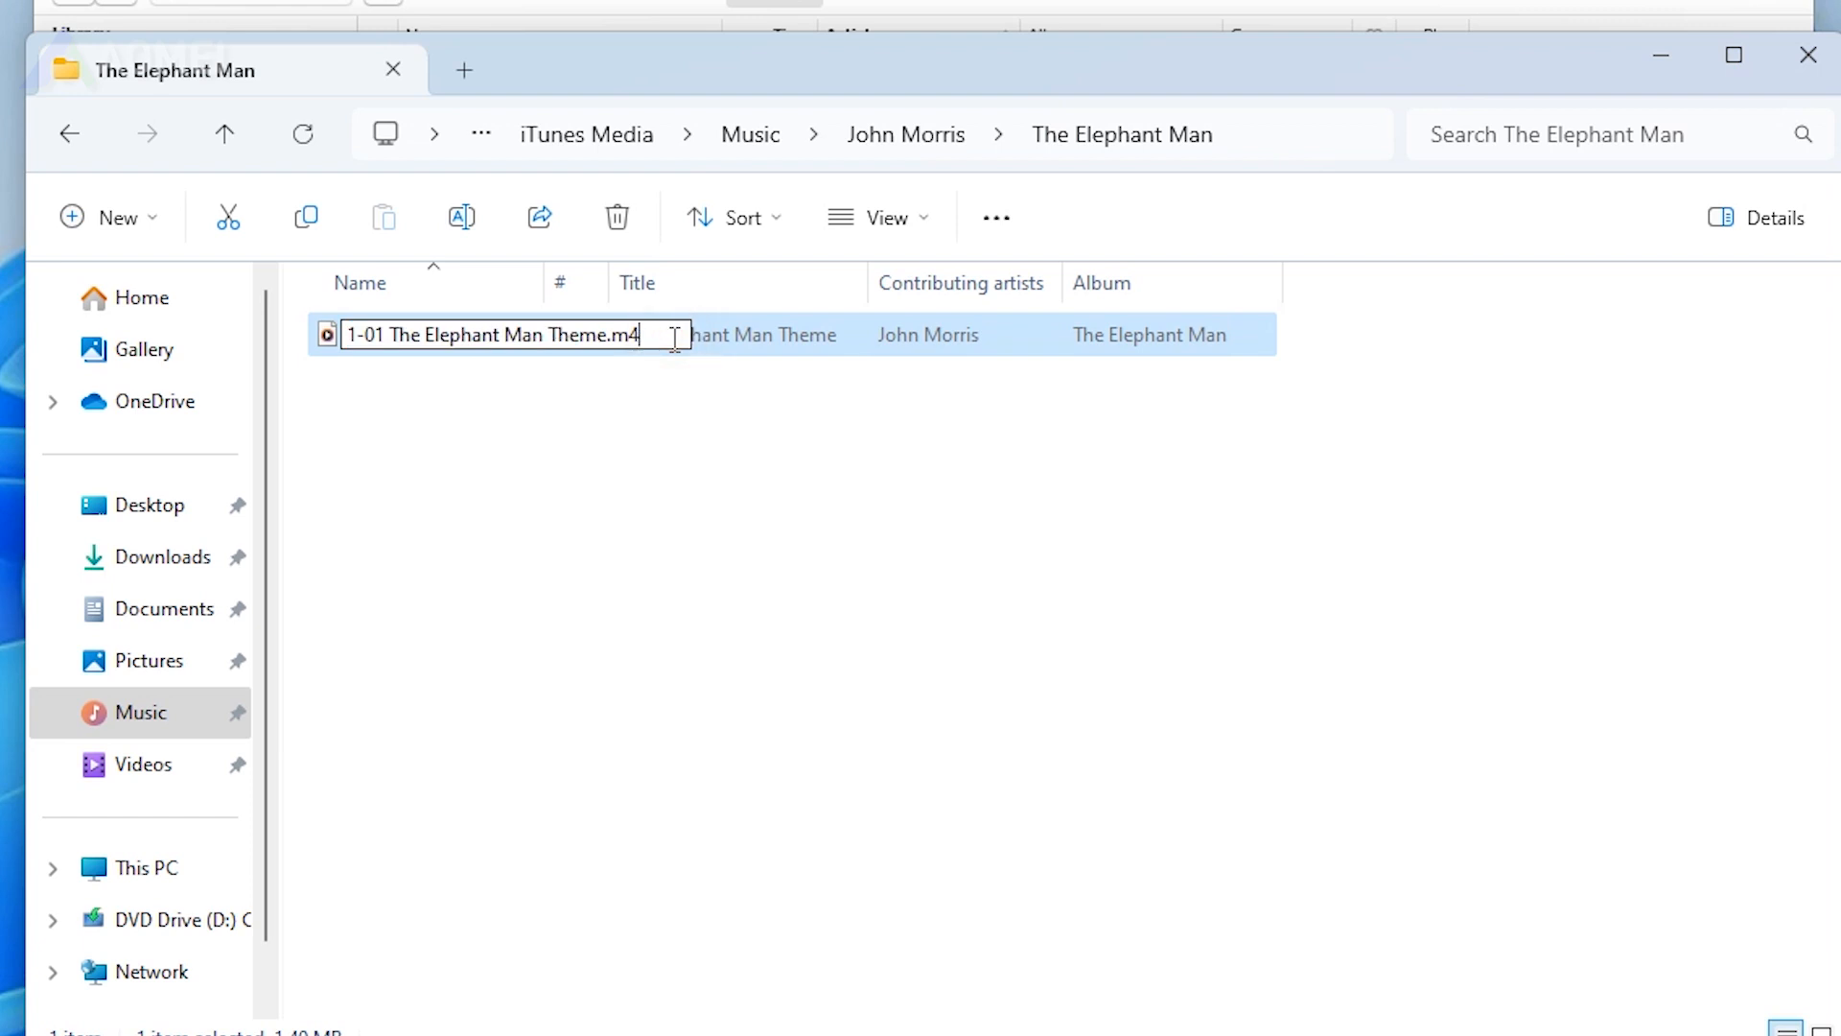
text(r)
key(Return)
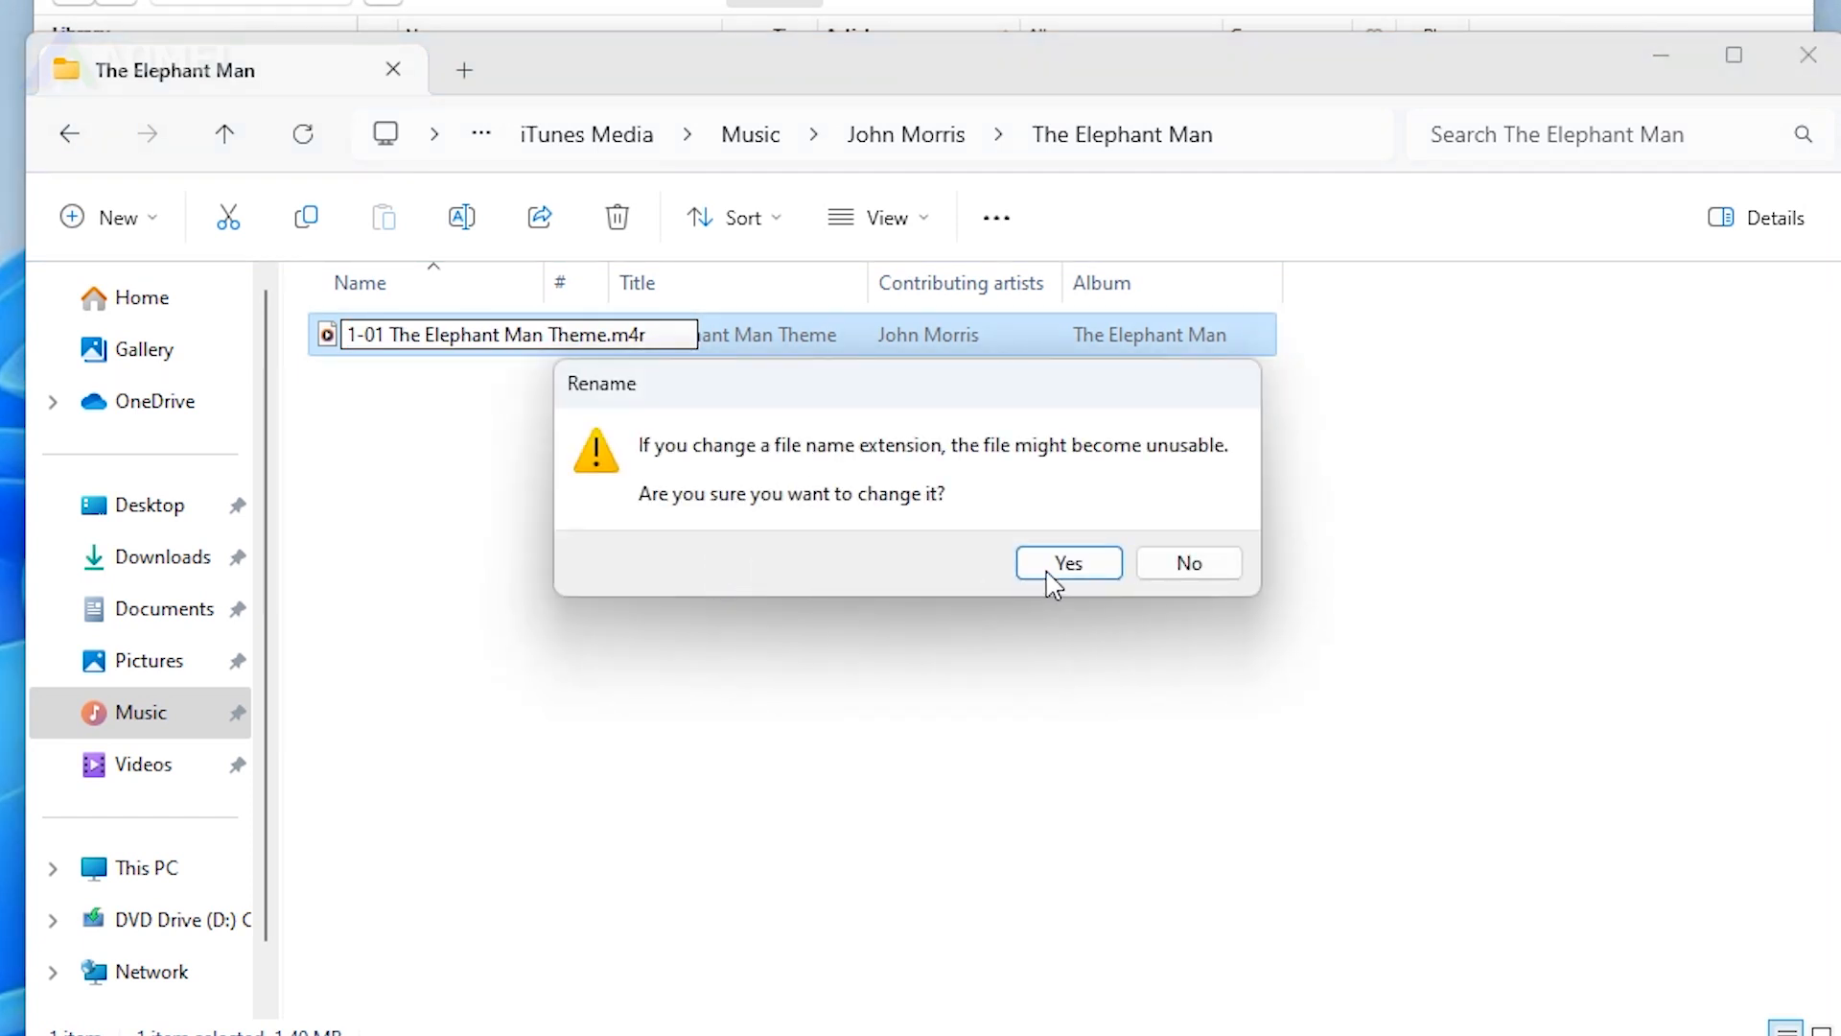
click(1088, 568)
- Switch to iTunes and transfer the m4r file from its folder into the Tones of the connected "iPhoneX testbig"
drag(637, 77, 1315, 275)
click(125, 590)
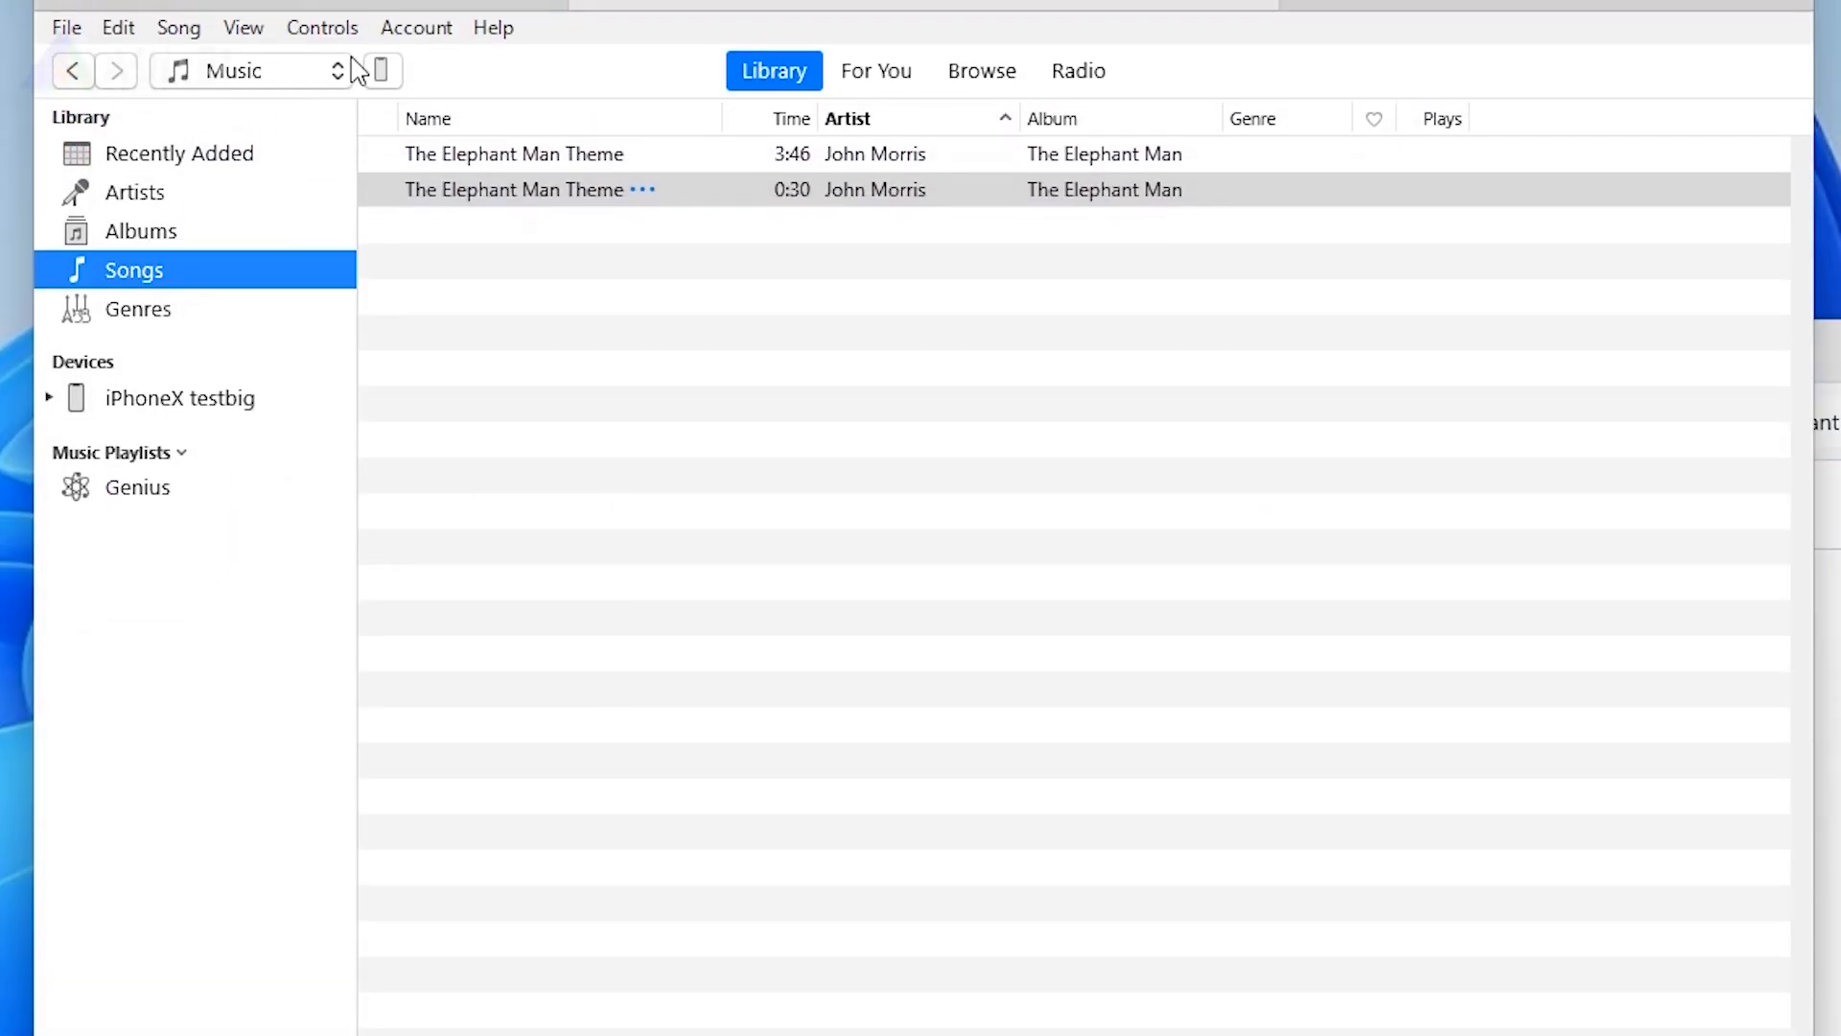
click(382, 70)
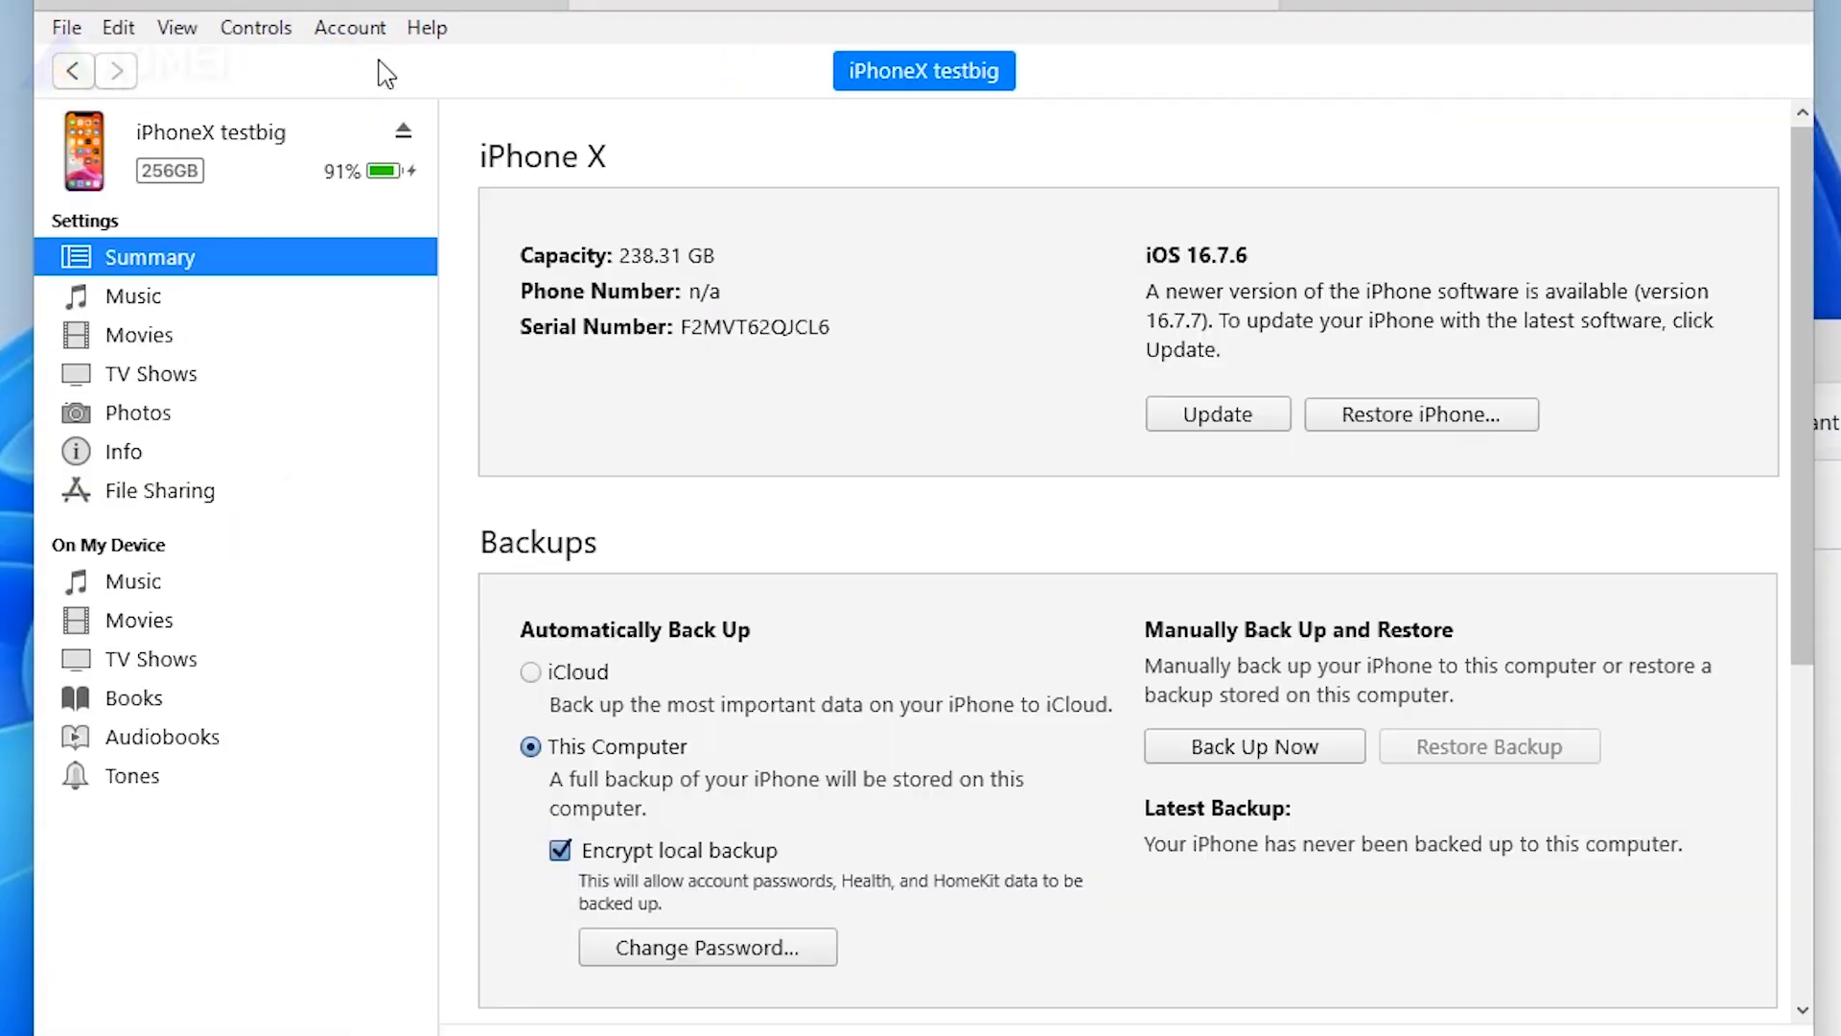
click(132, 775)
key(alt+Tab)
click(1101, 622)
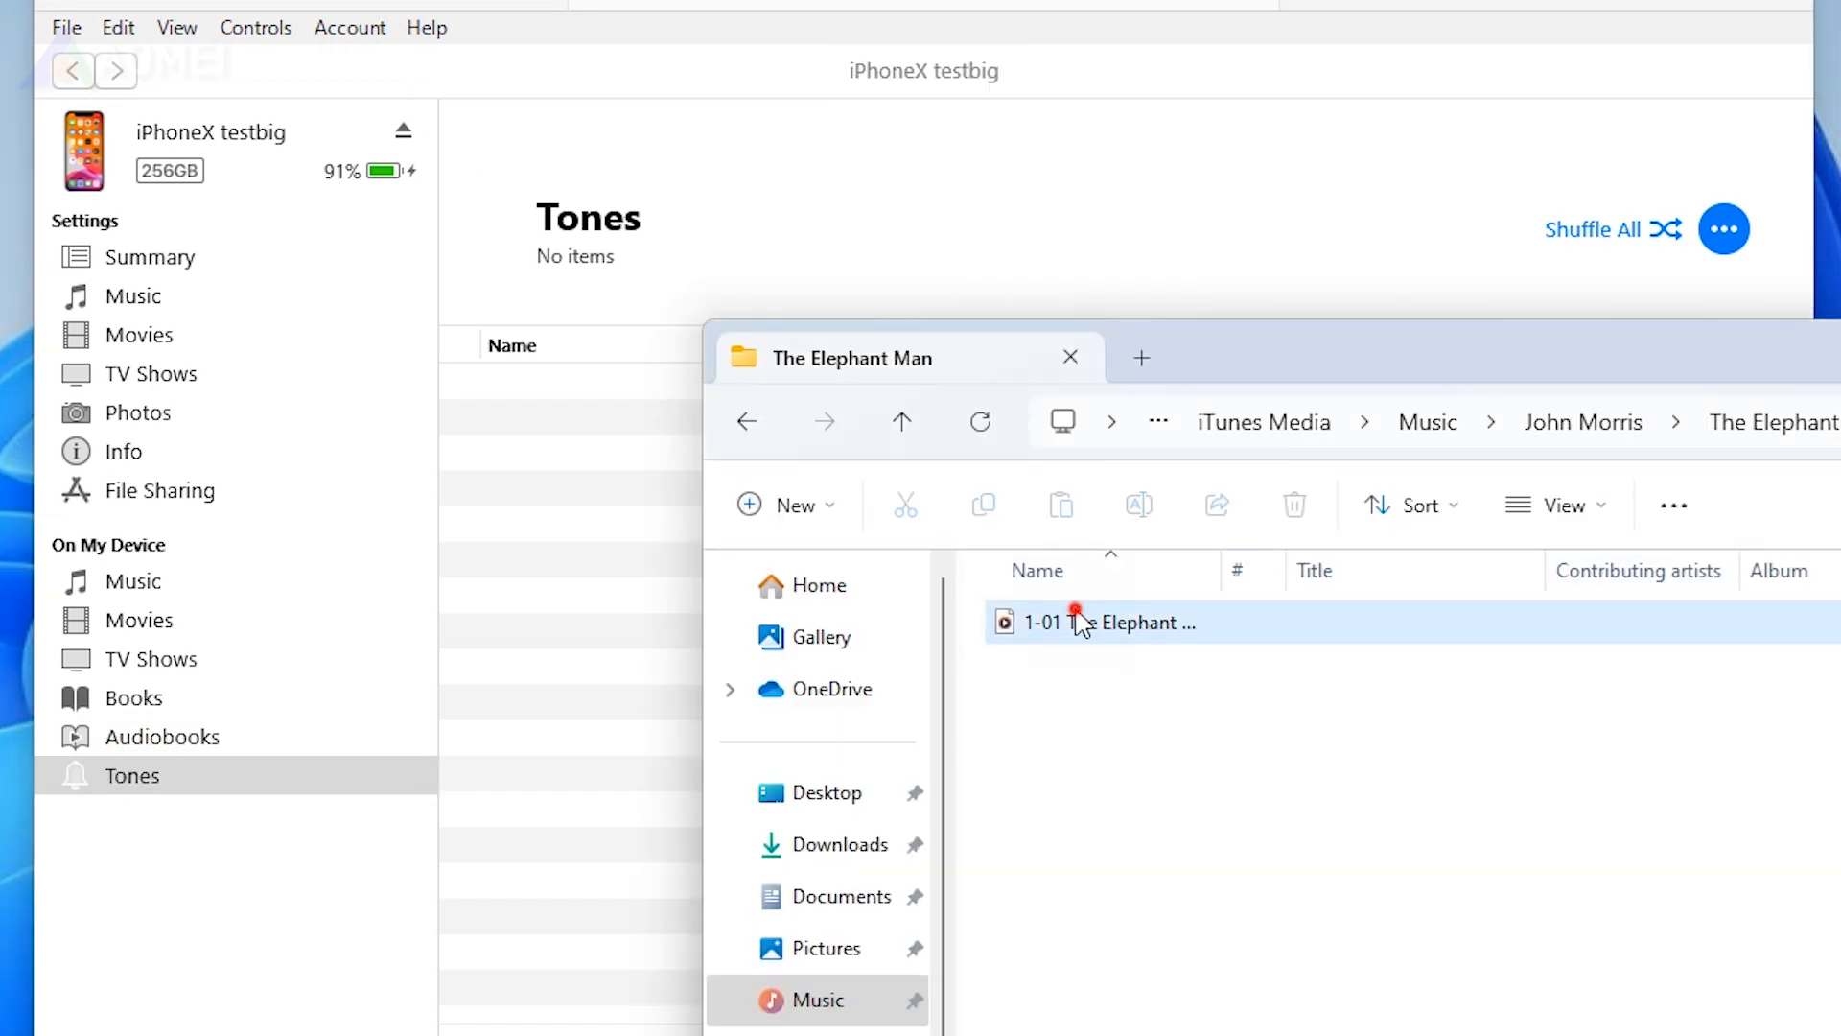
drag(1096, 629, 537, 542)
click(1840, 358)
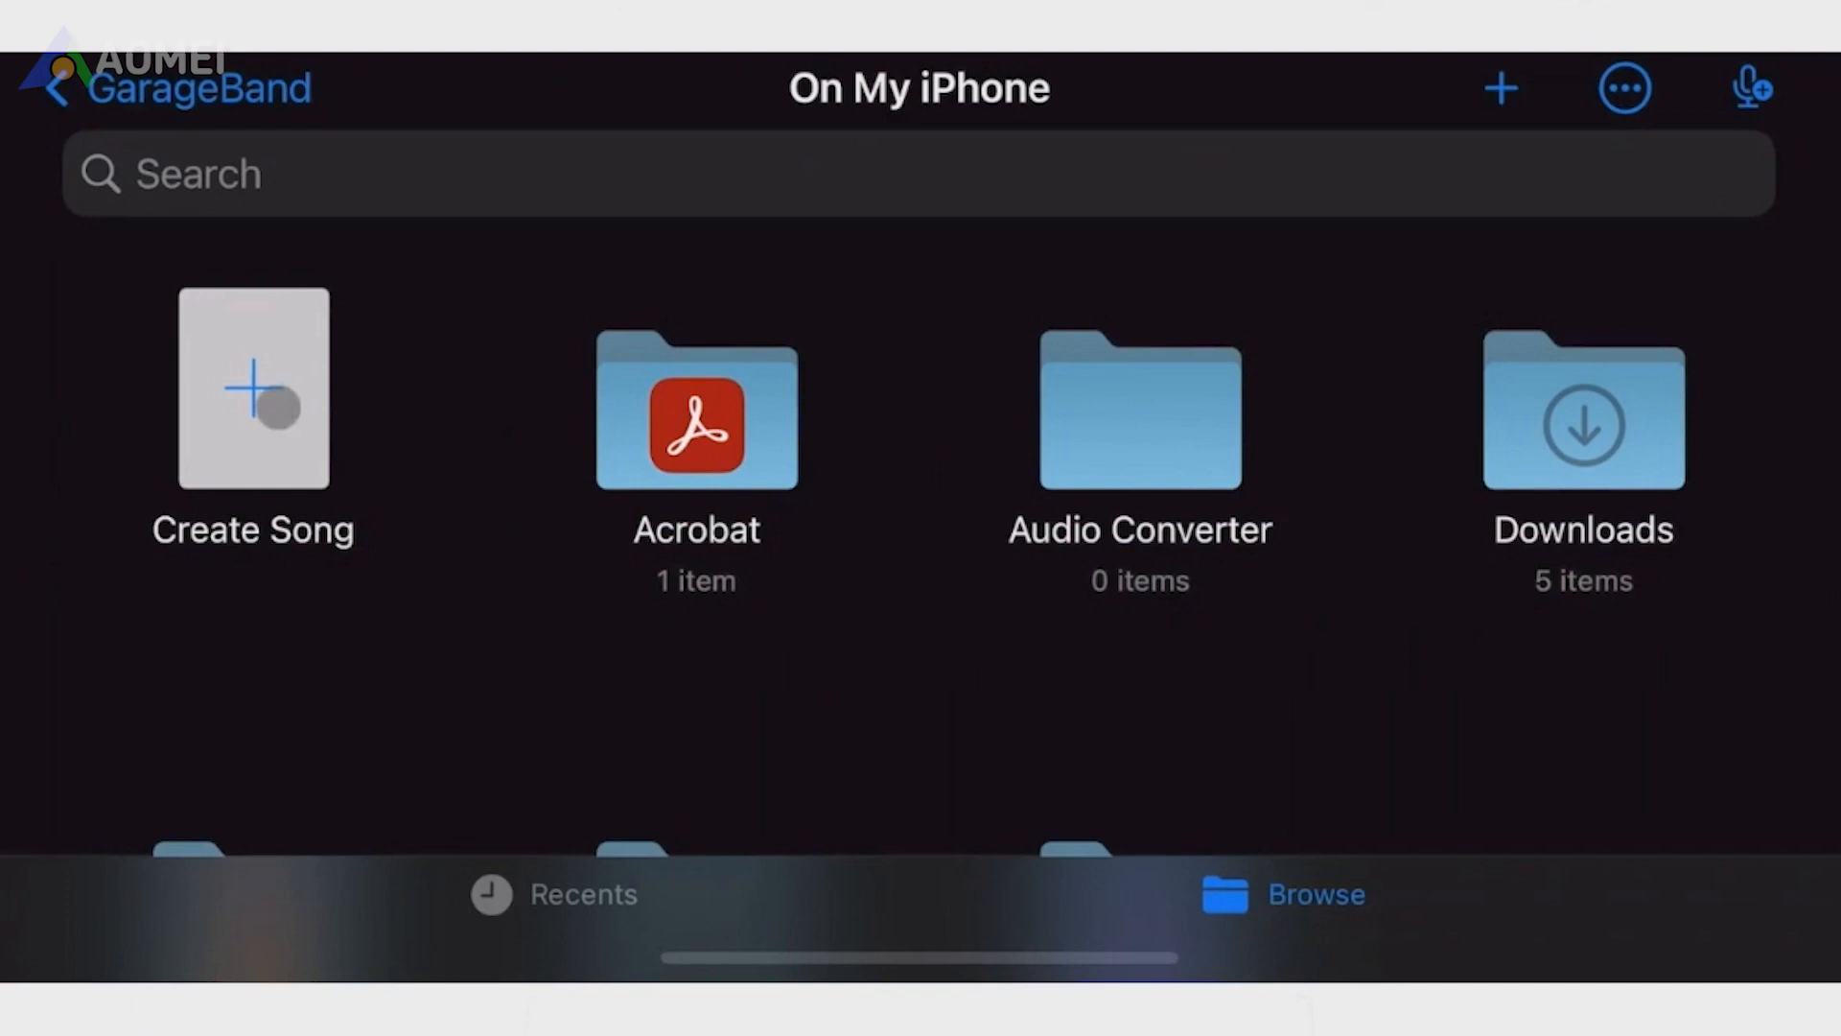
- Create a new GarageBand song with the Audio Recorder's Voice option and show it in the tracks view
click(278, 408)
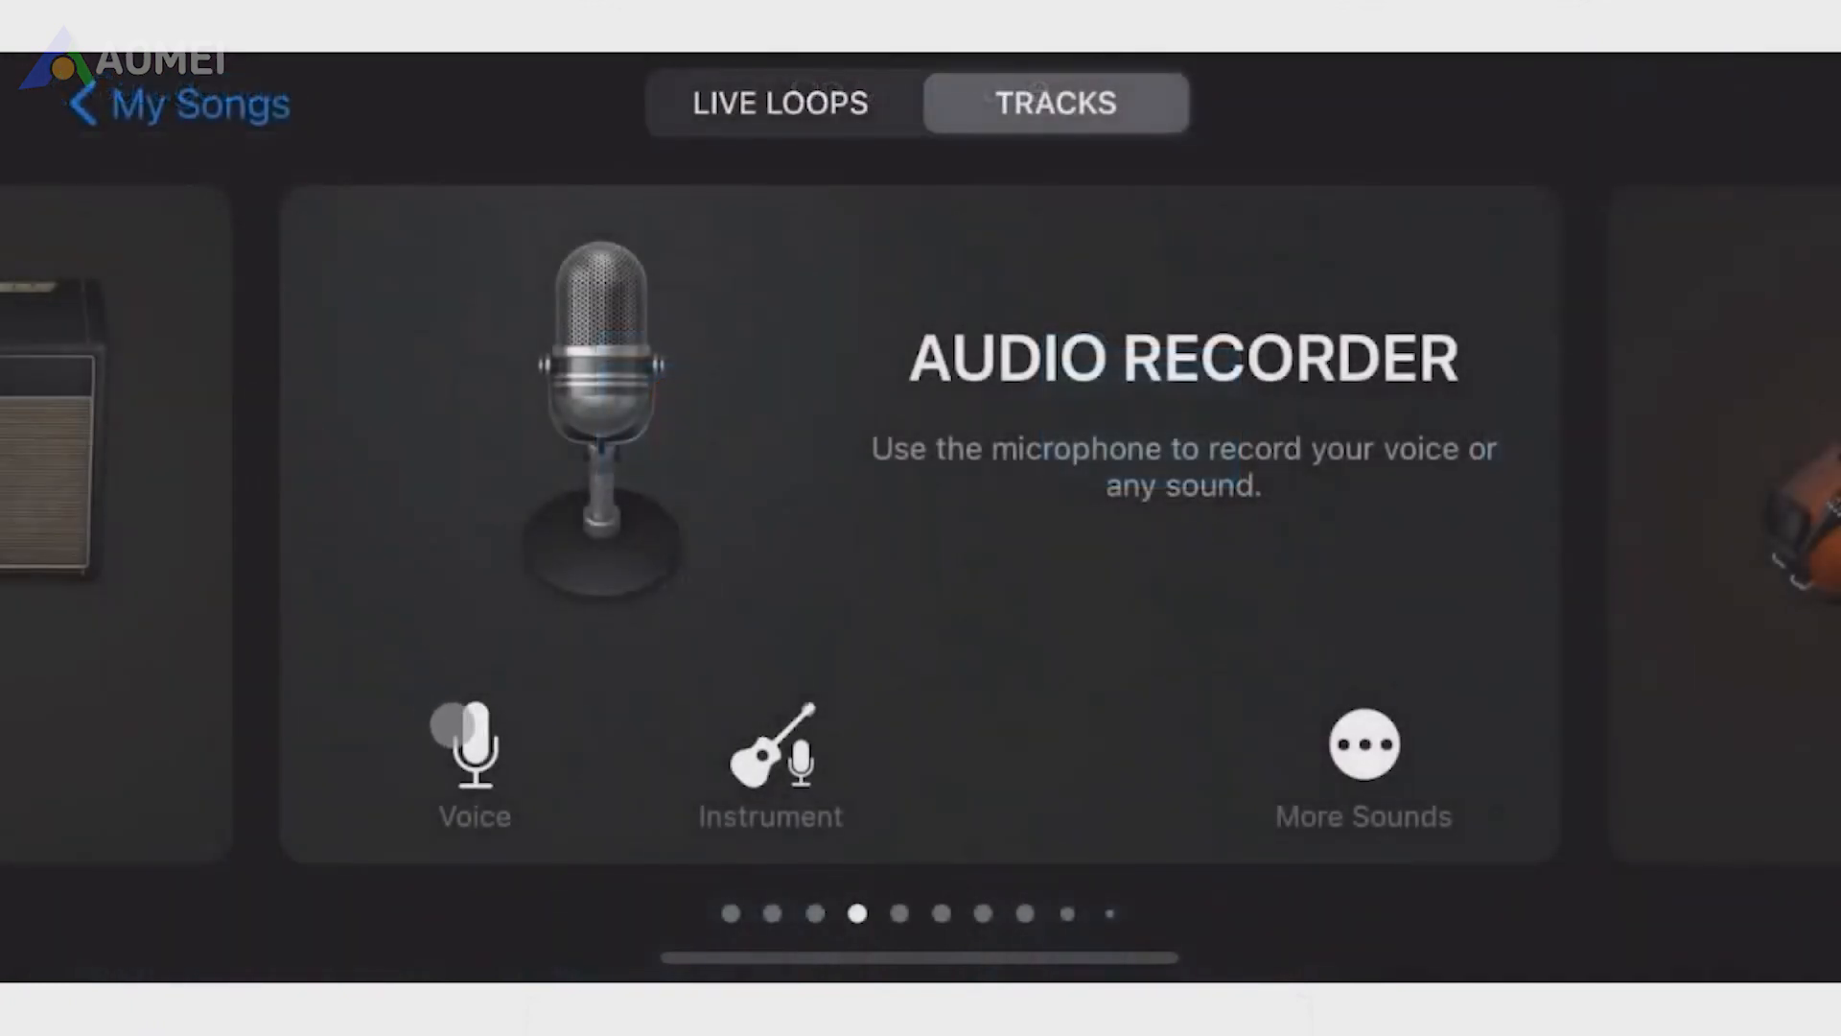
click(455, 729)
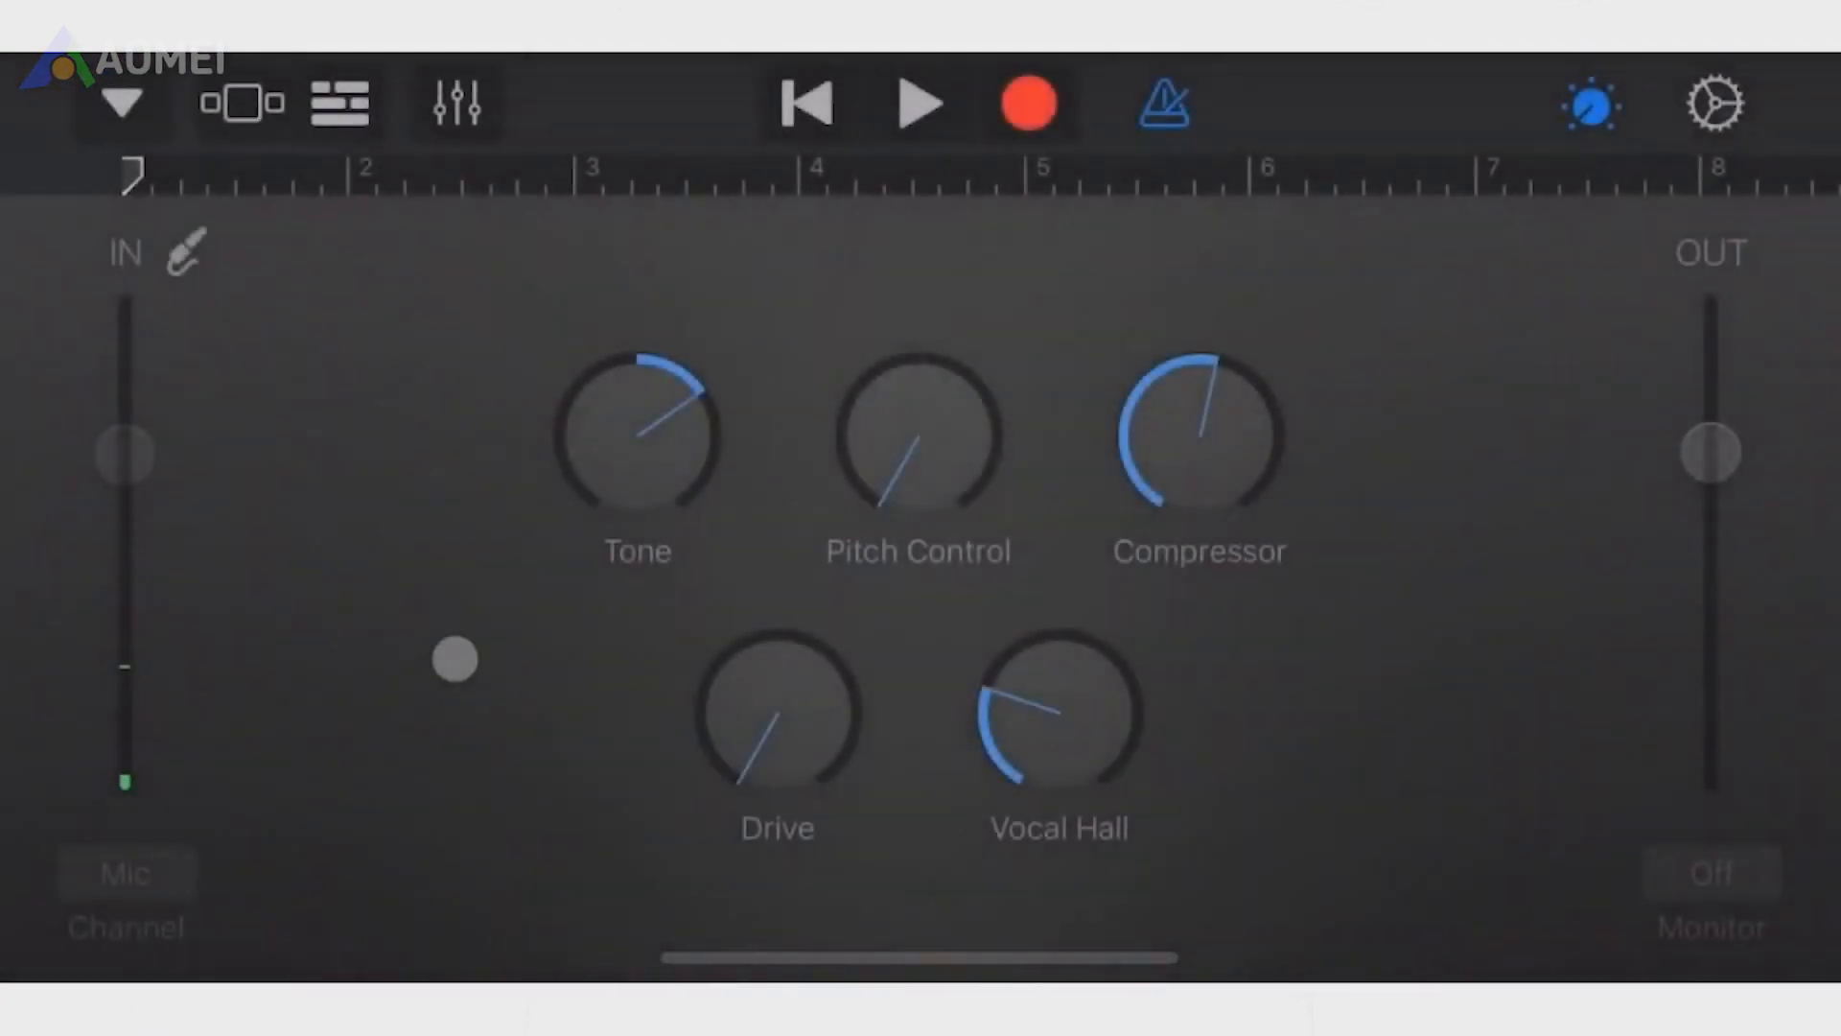
click(340, 102)
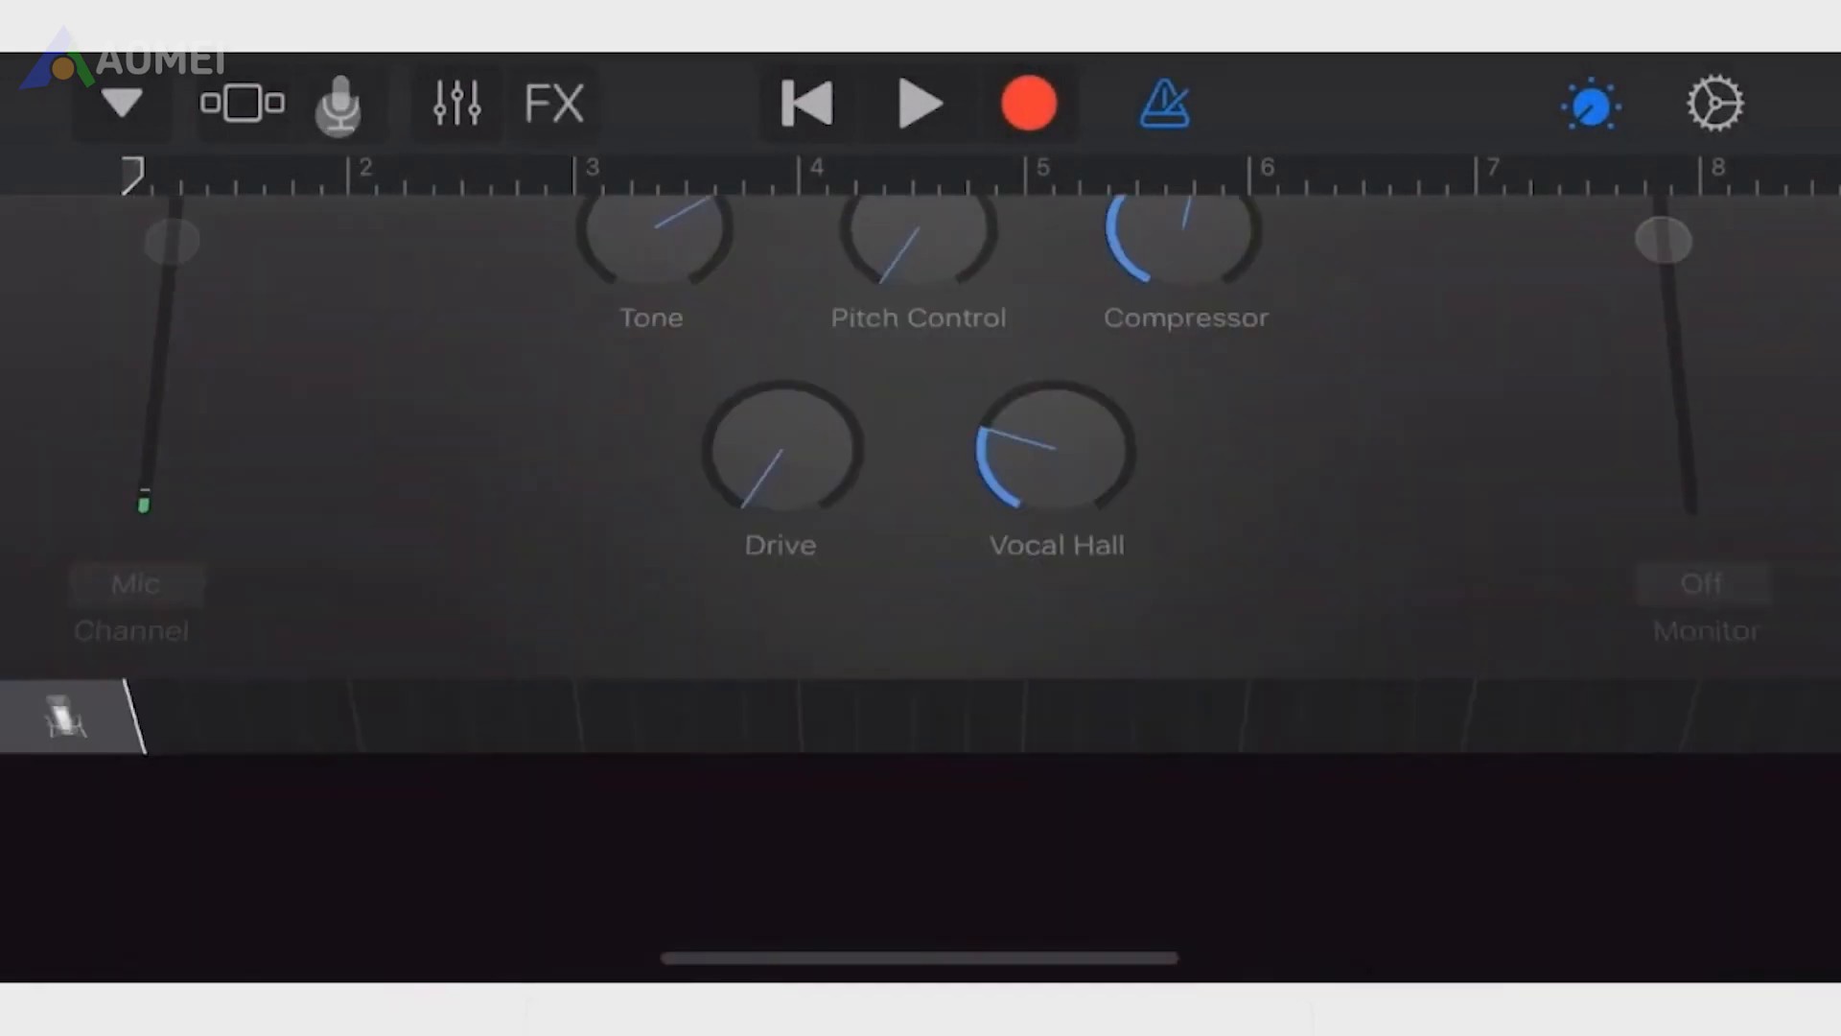
- Import "Megham Karukatha.mp3" from the iPhone's Downloads folder and place it at the start of the audio track
click(1594, 104)
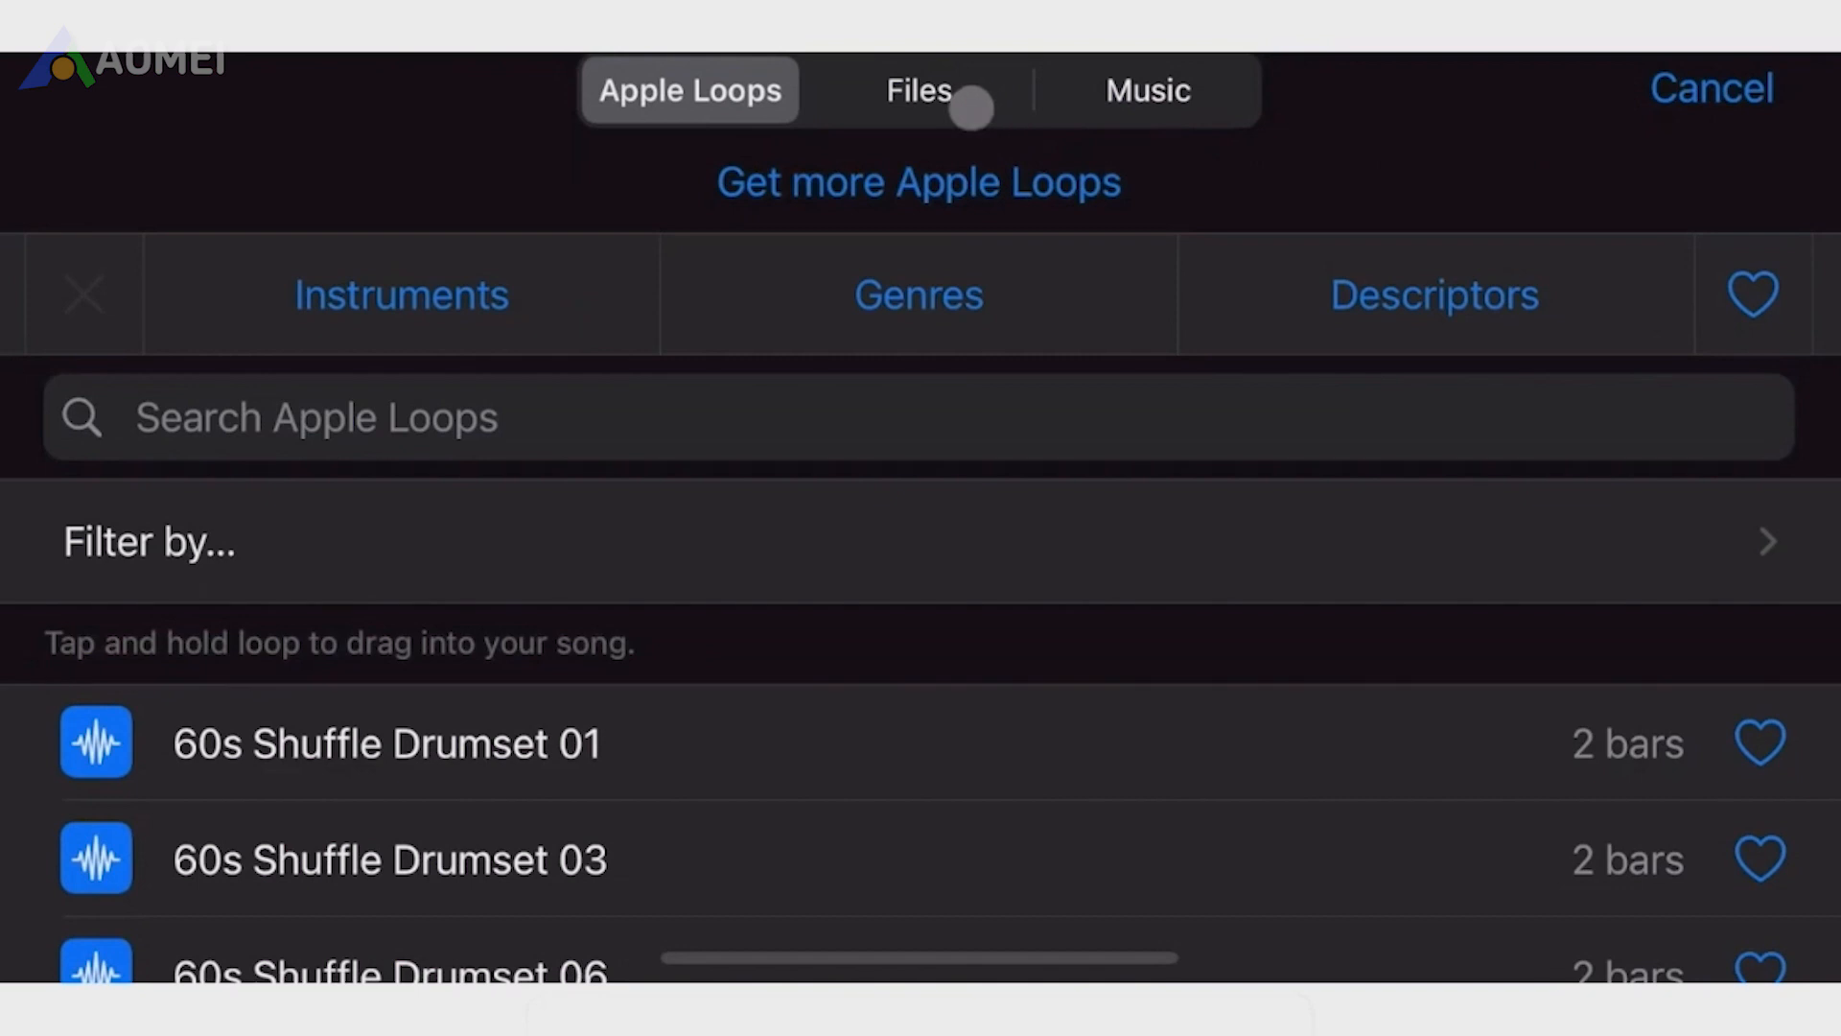
click(970, 102)
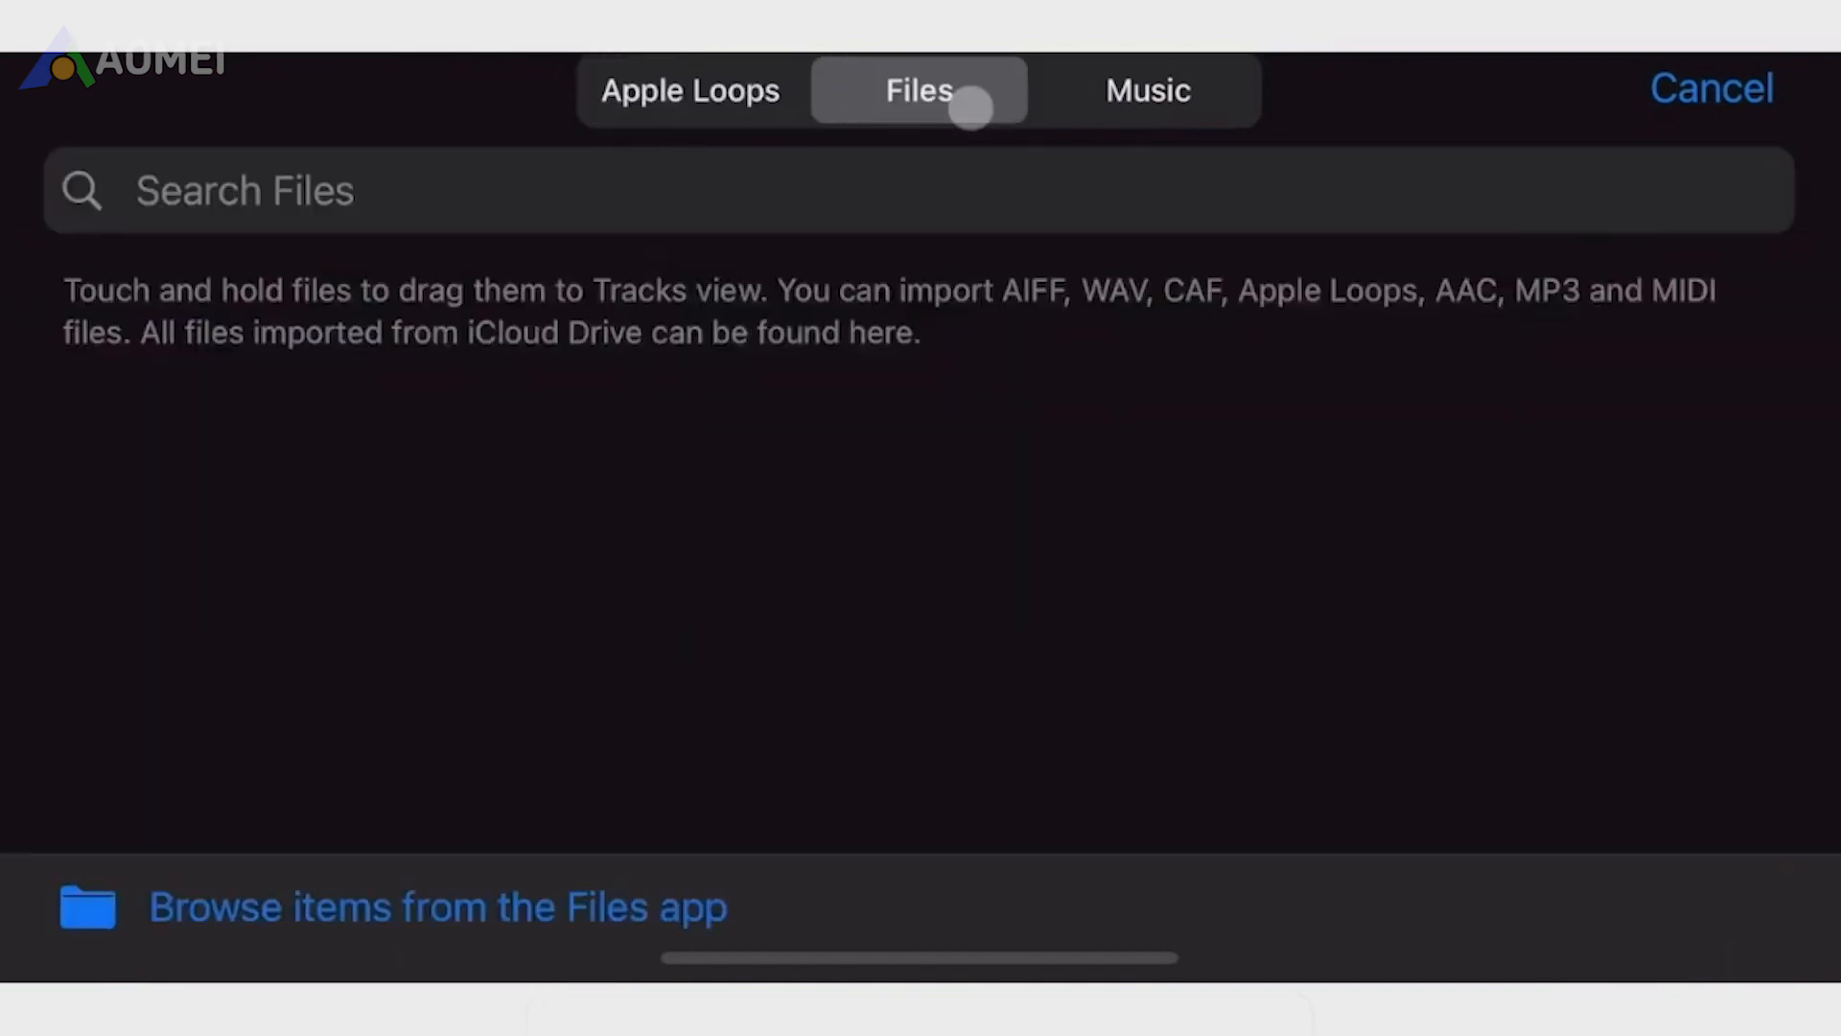
click(567, 868)
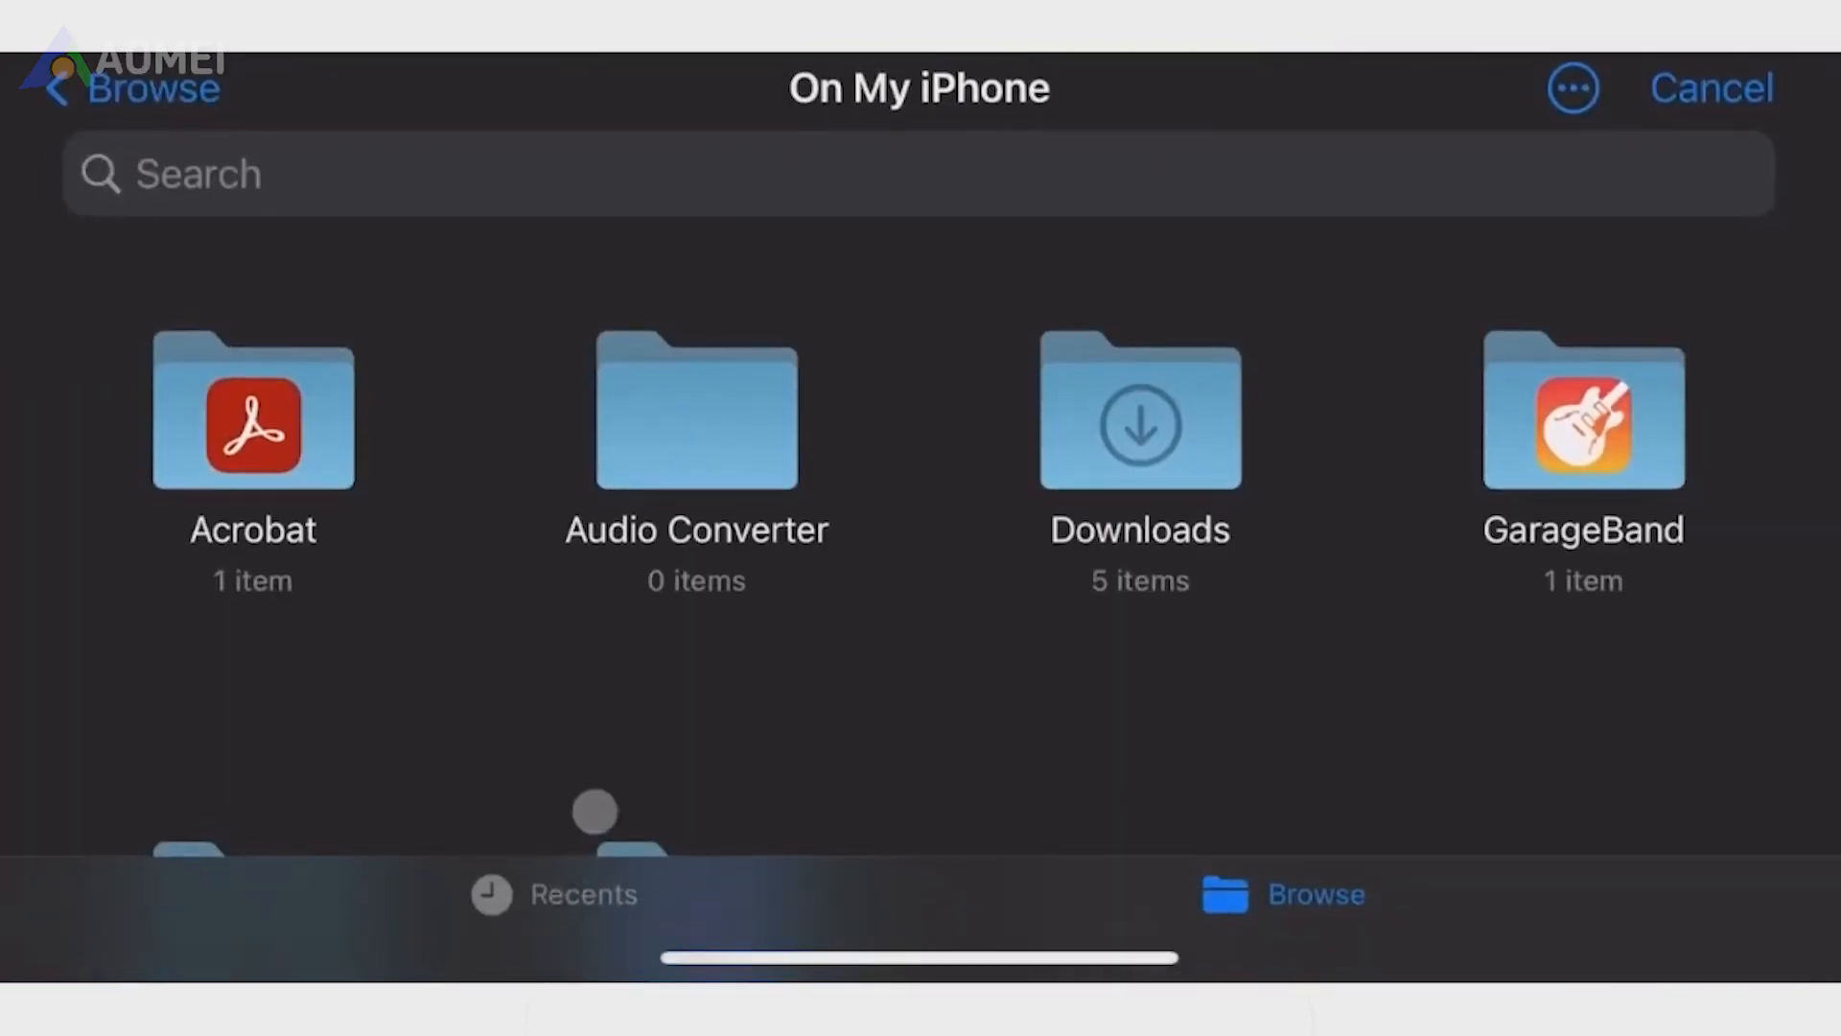
click(1100, 411)
click(617, 382)
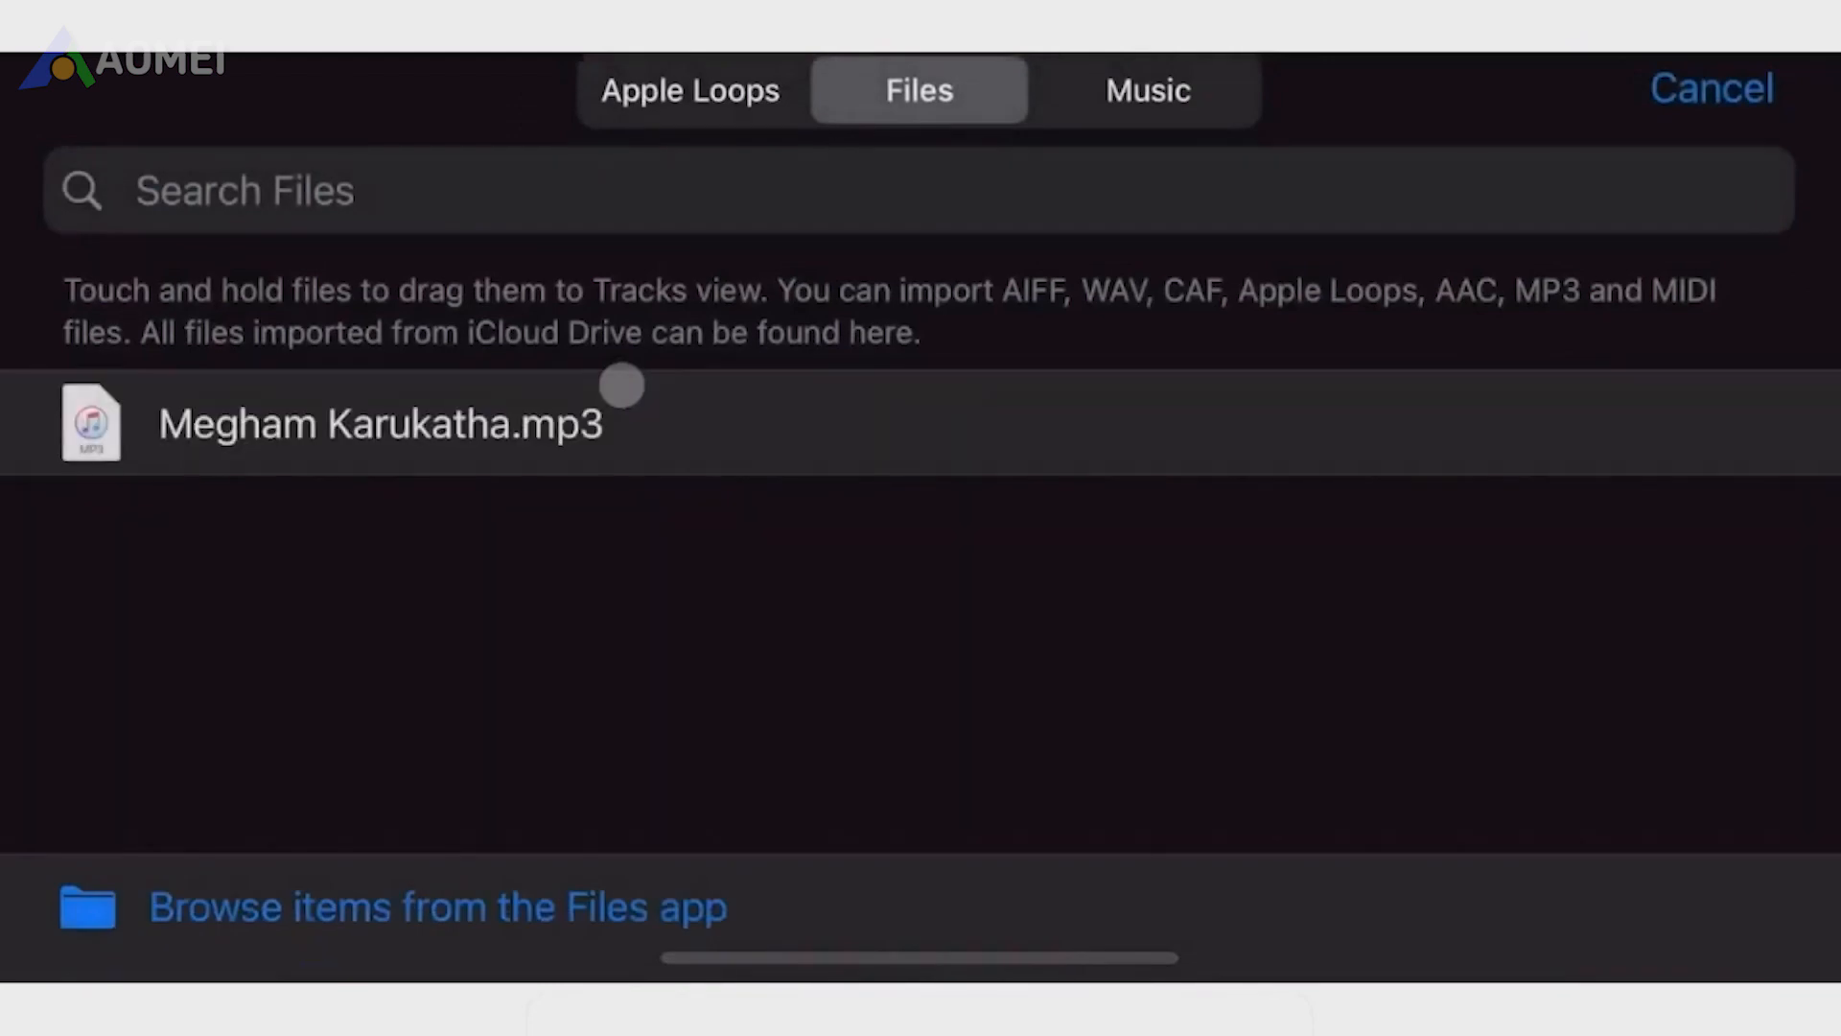
drag(122, 425, 216, 352)
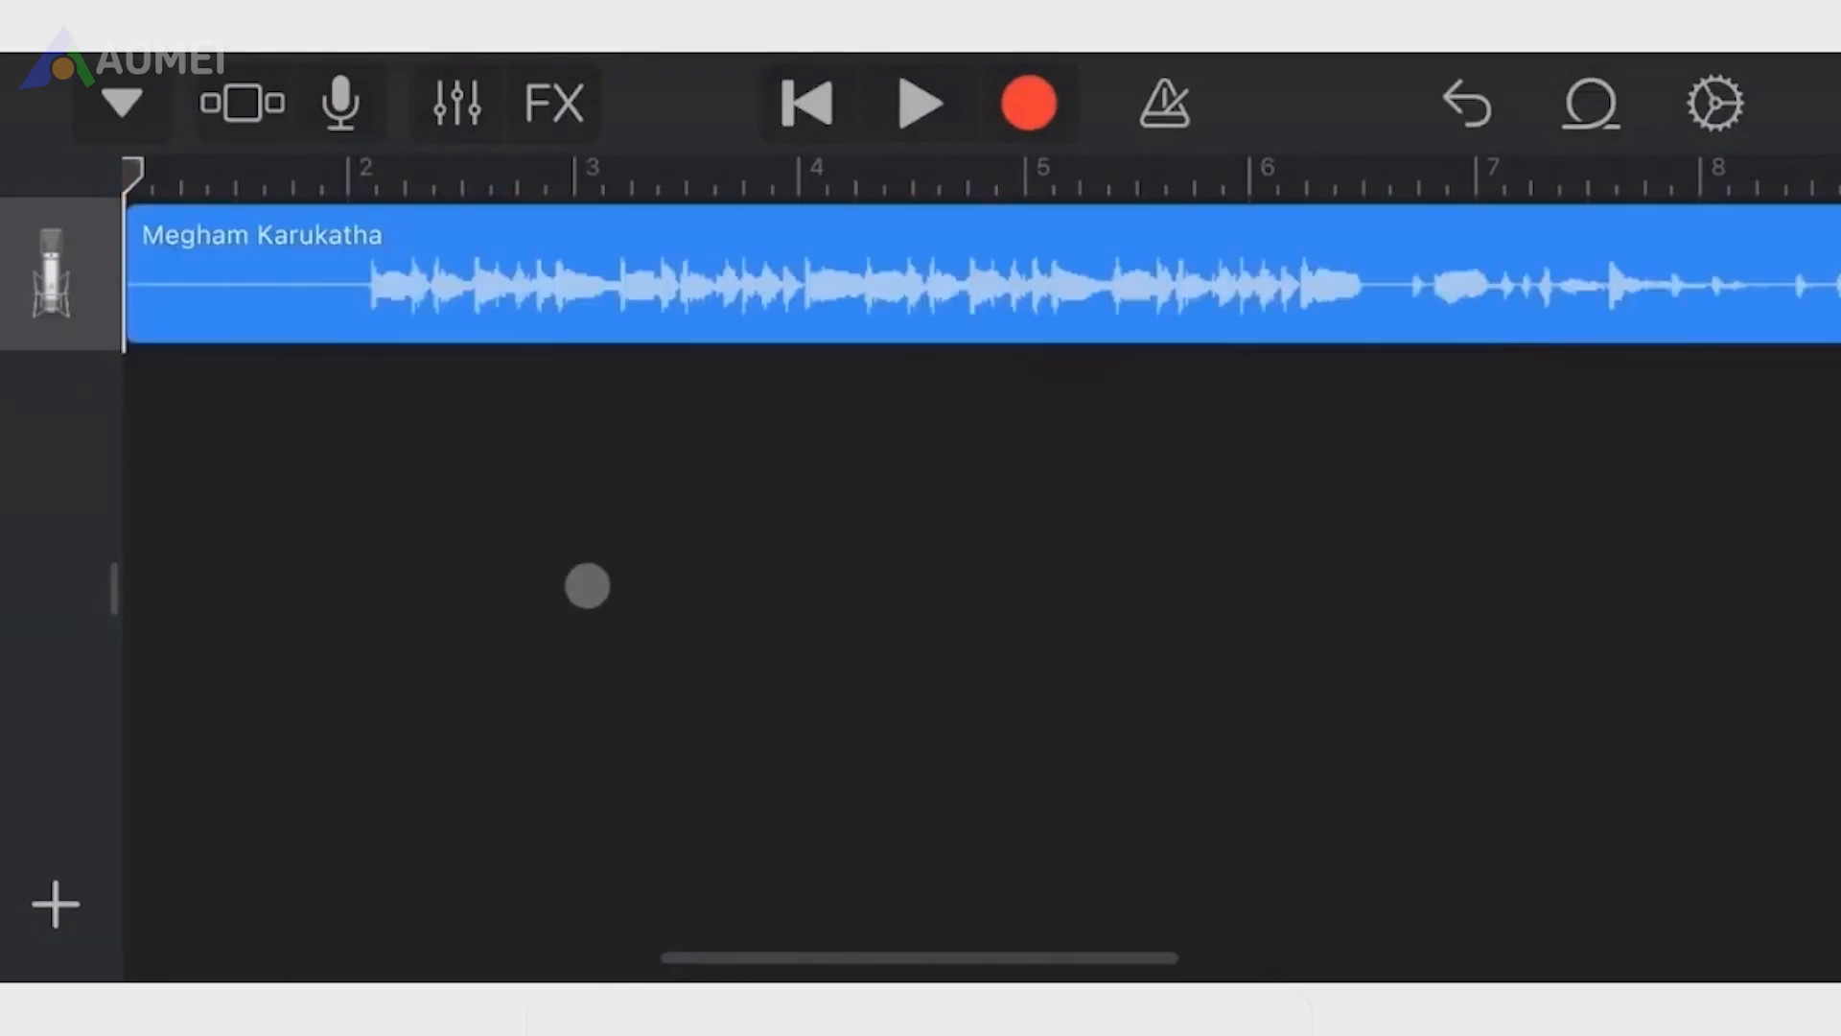
- Play the Megham Karukatha region from the beginning to preview it, and stop playback
scroll(587, 586, down, 6)
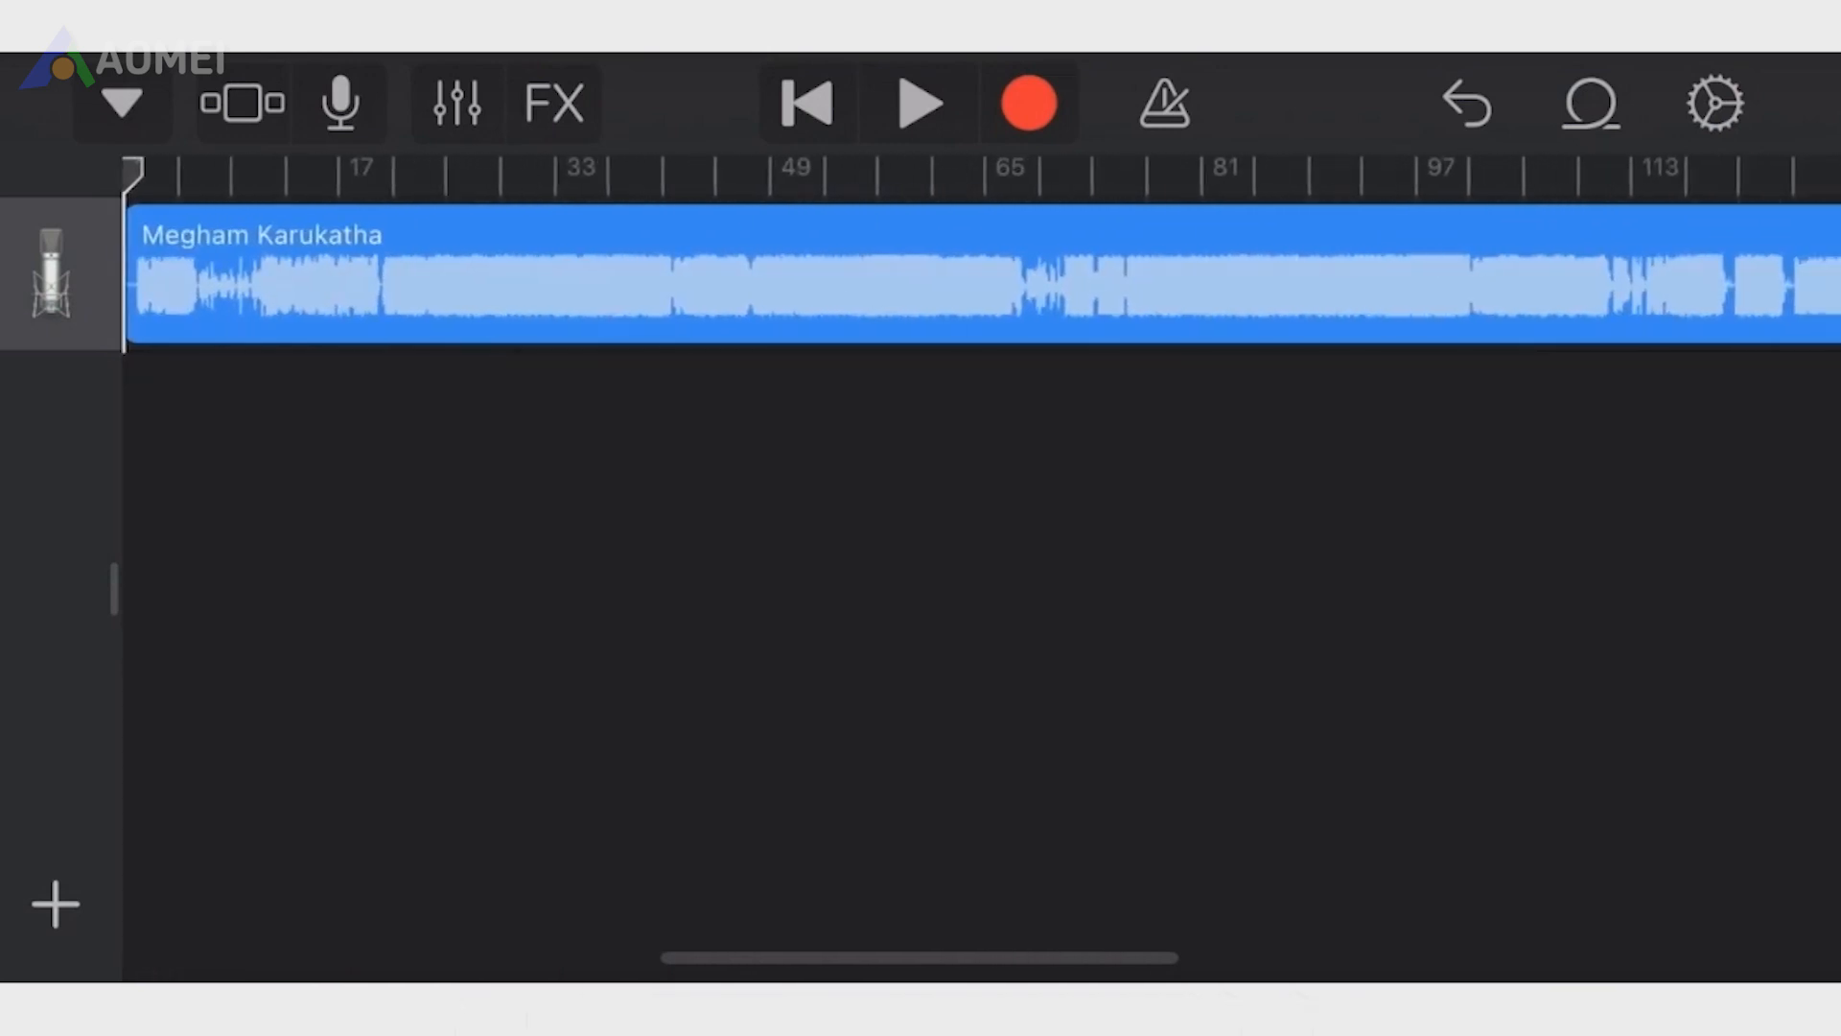
click(790, 89)
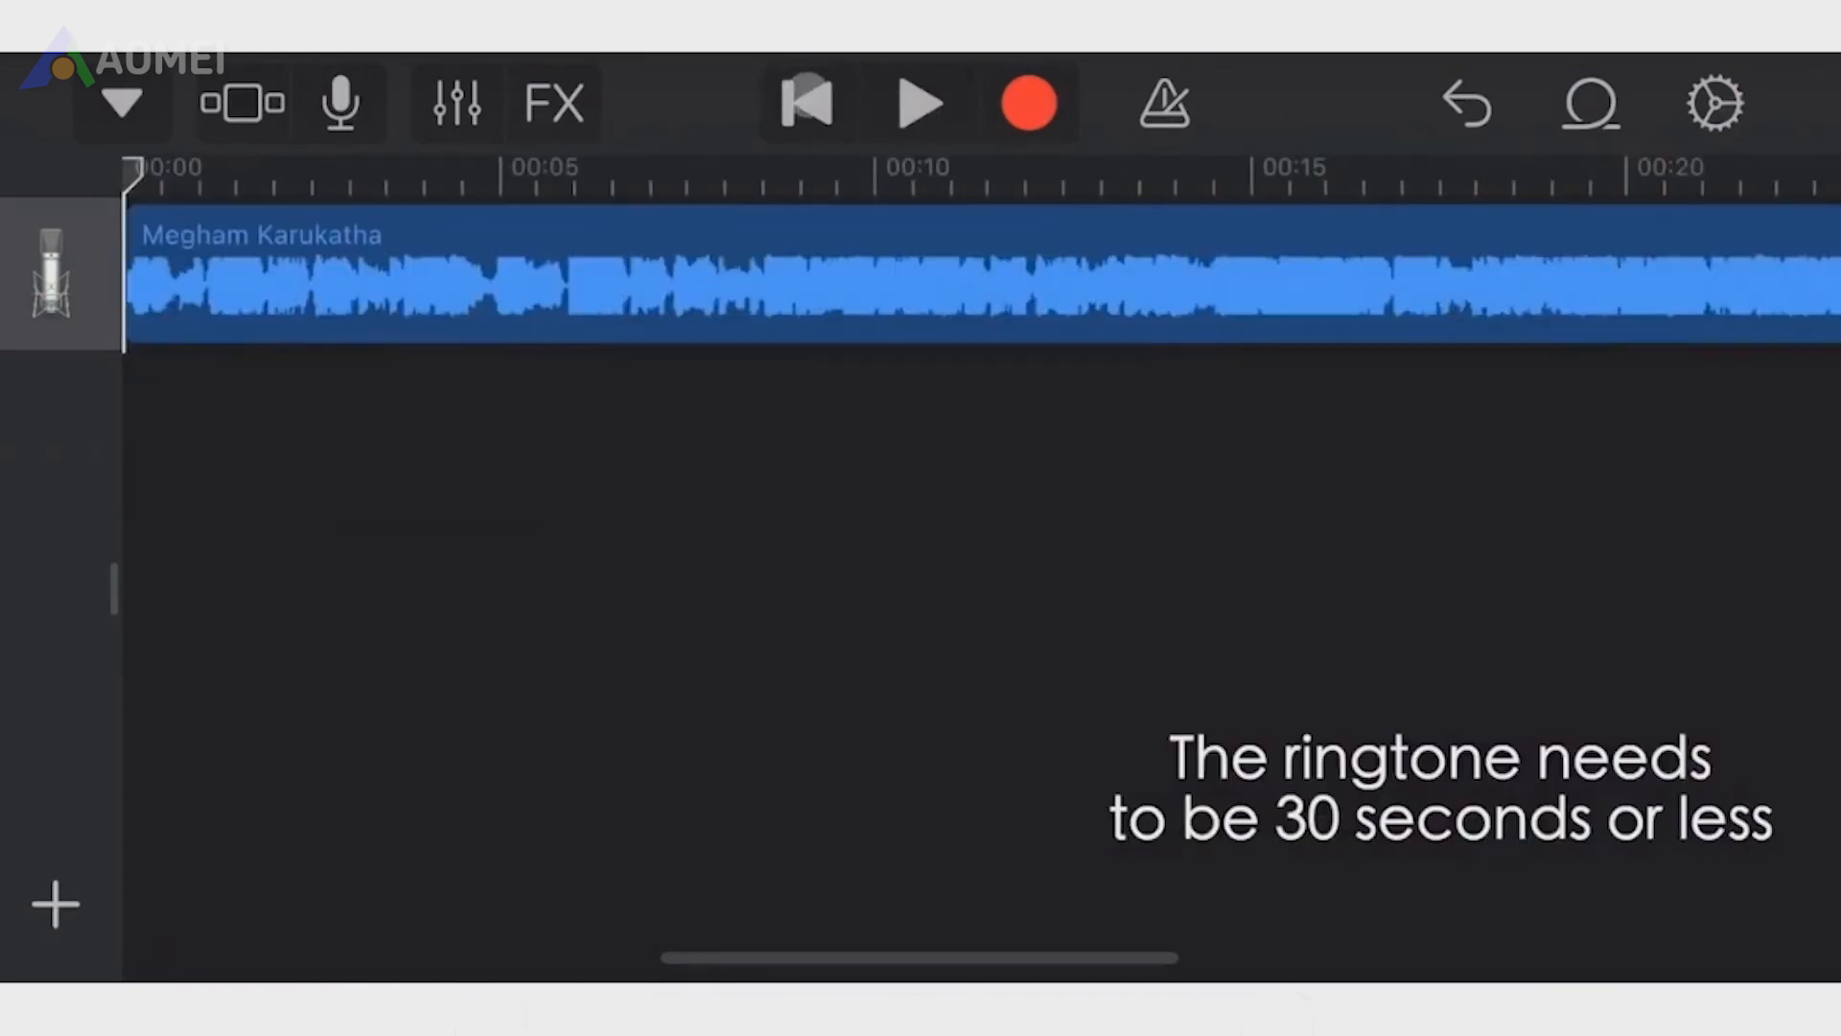
click(888, 102)
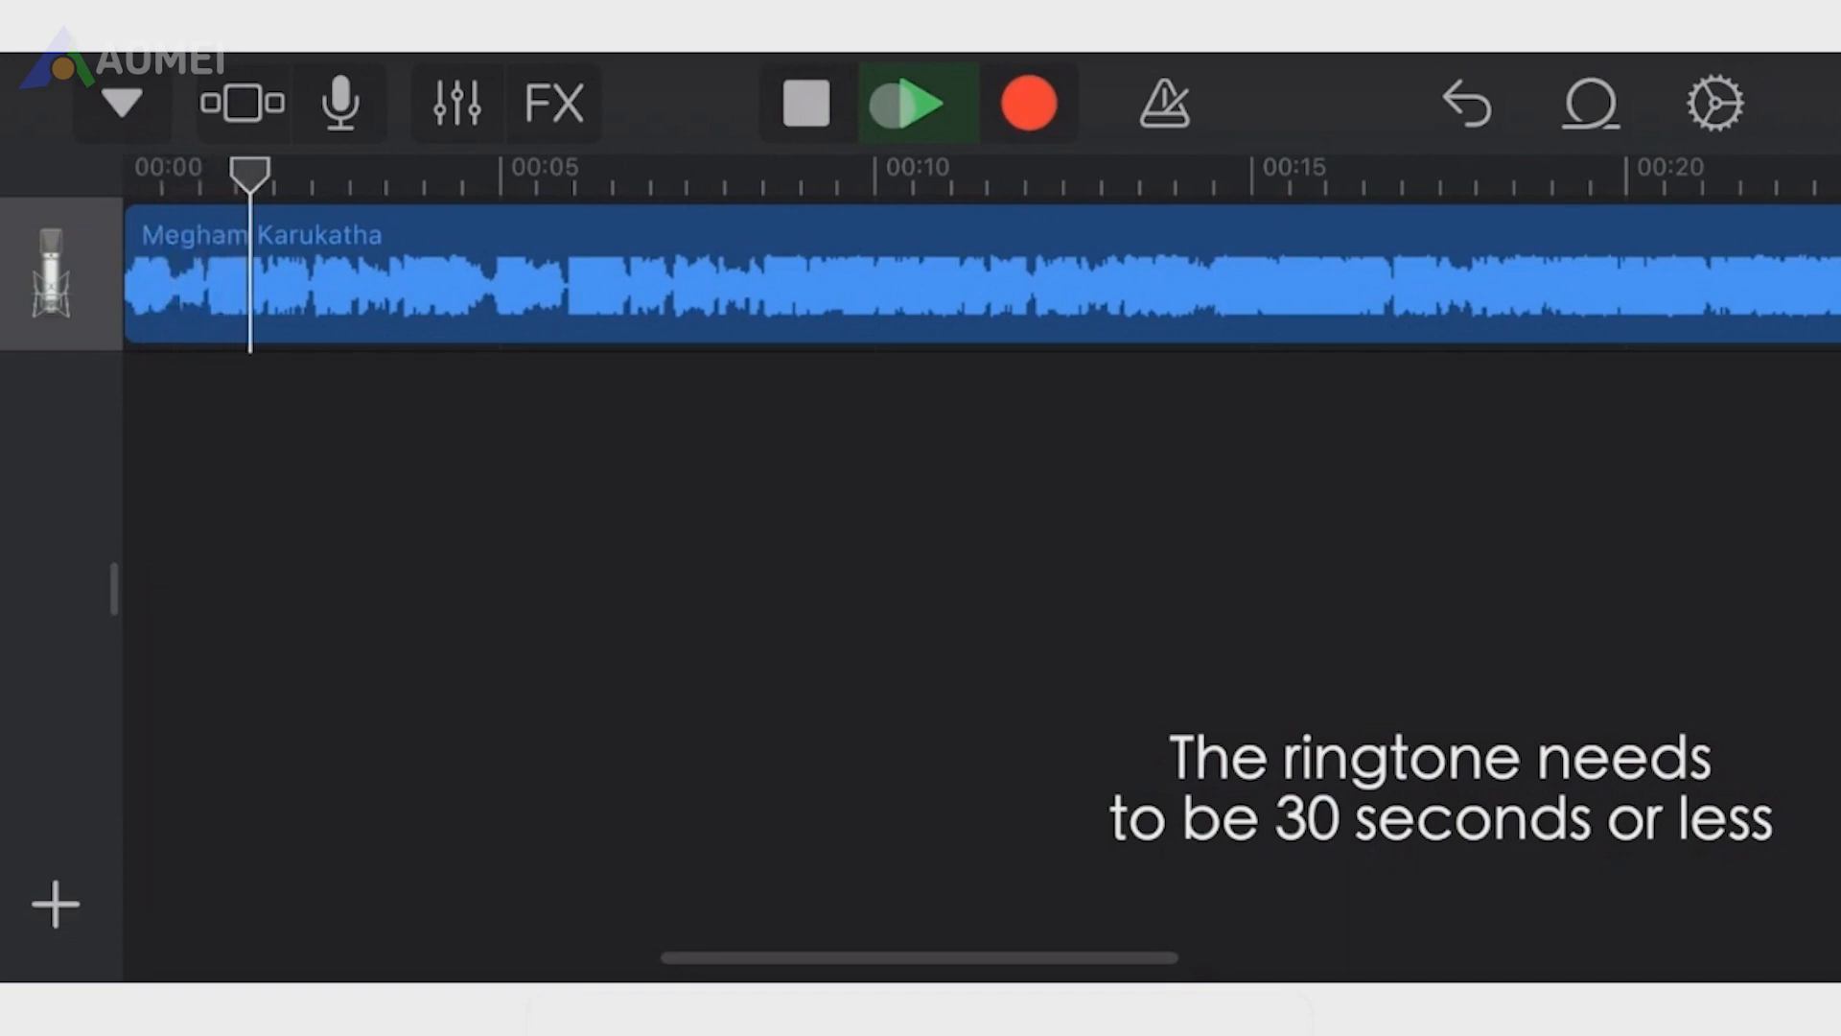
click(805, 102)
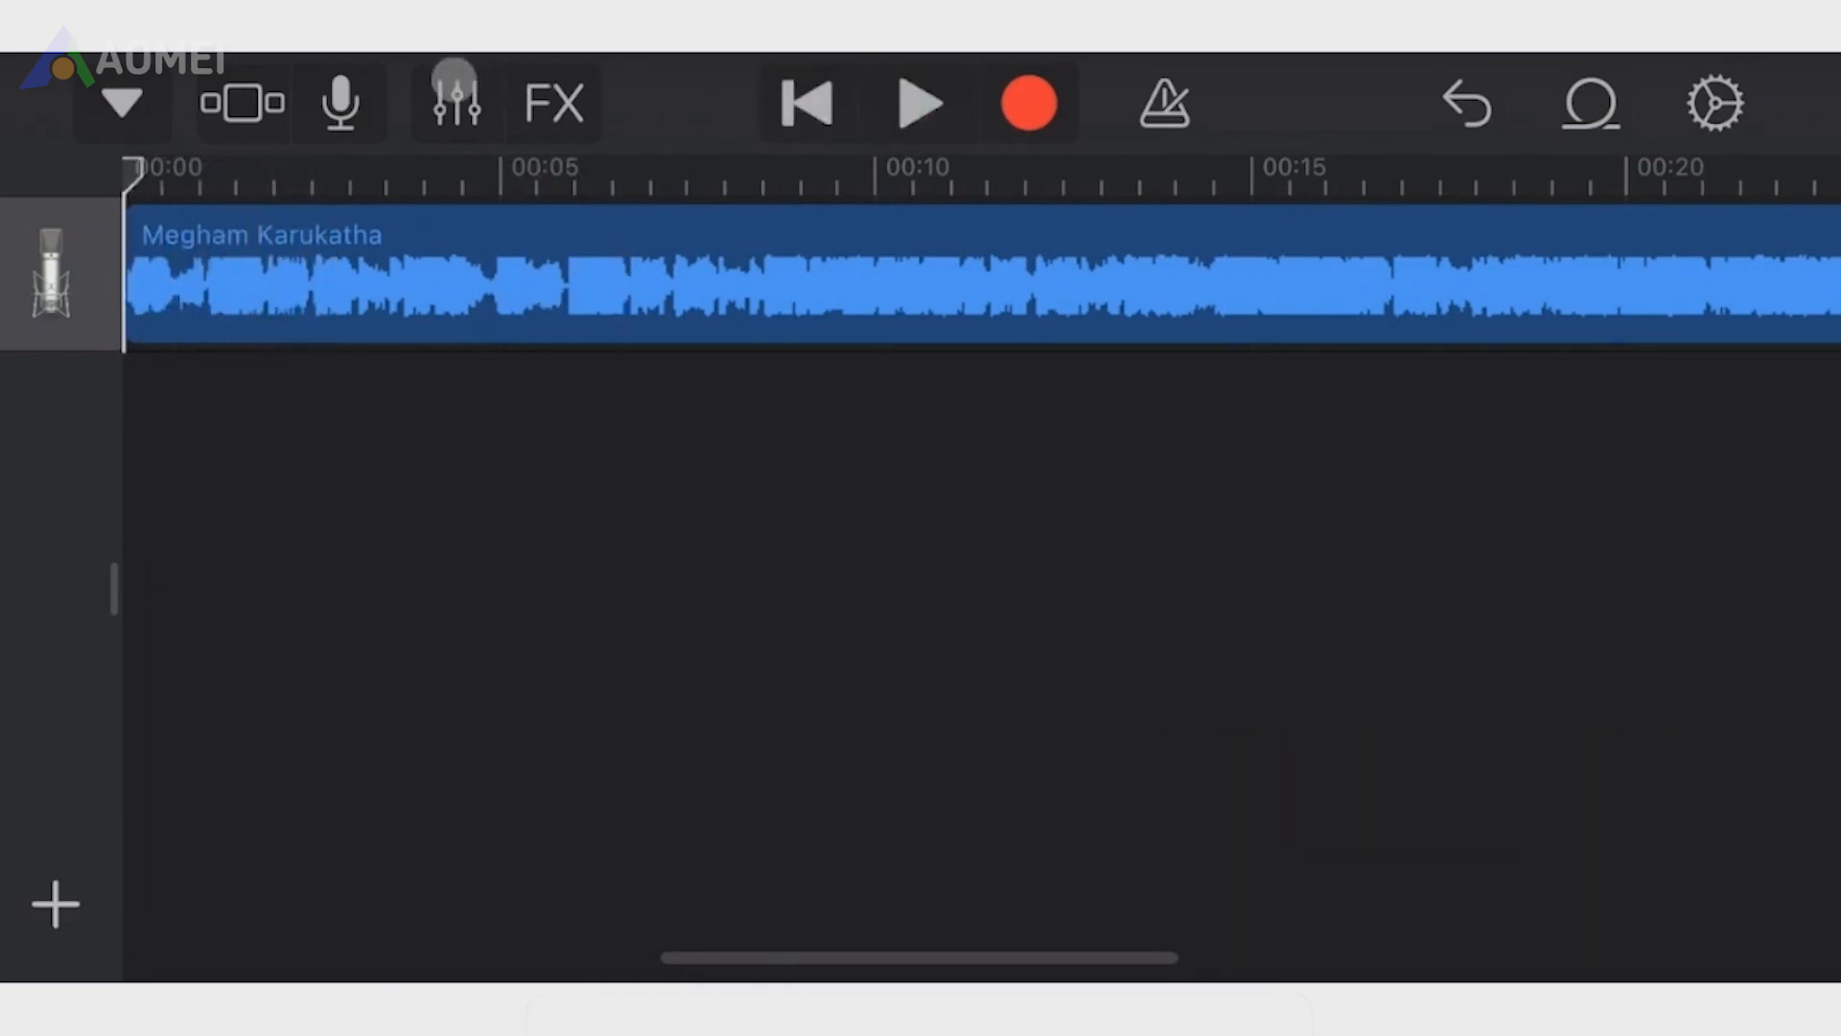
- Save the project to My Songs and share "My Song" in the Ringtone format
click(107, 105)
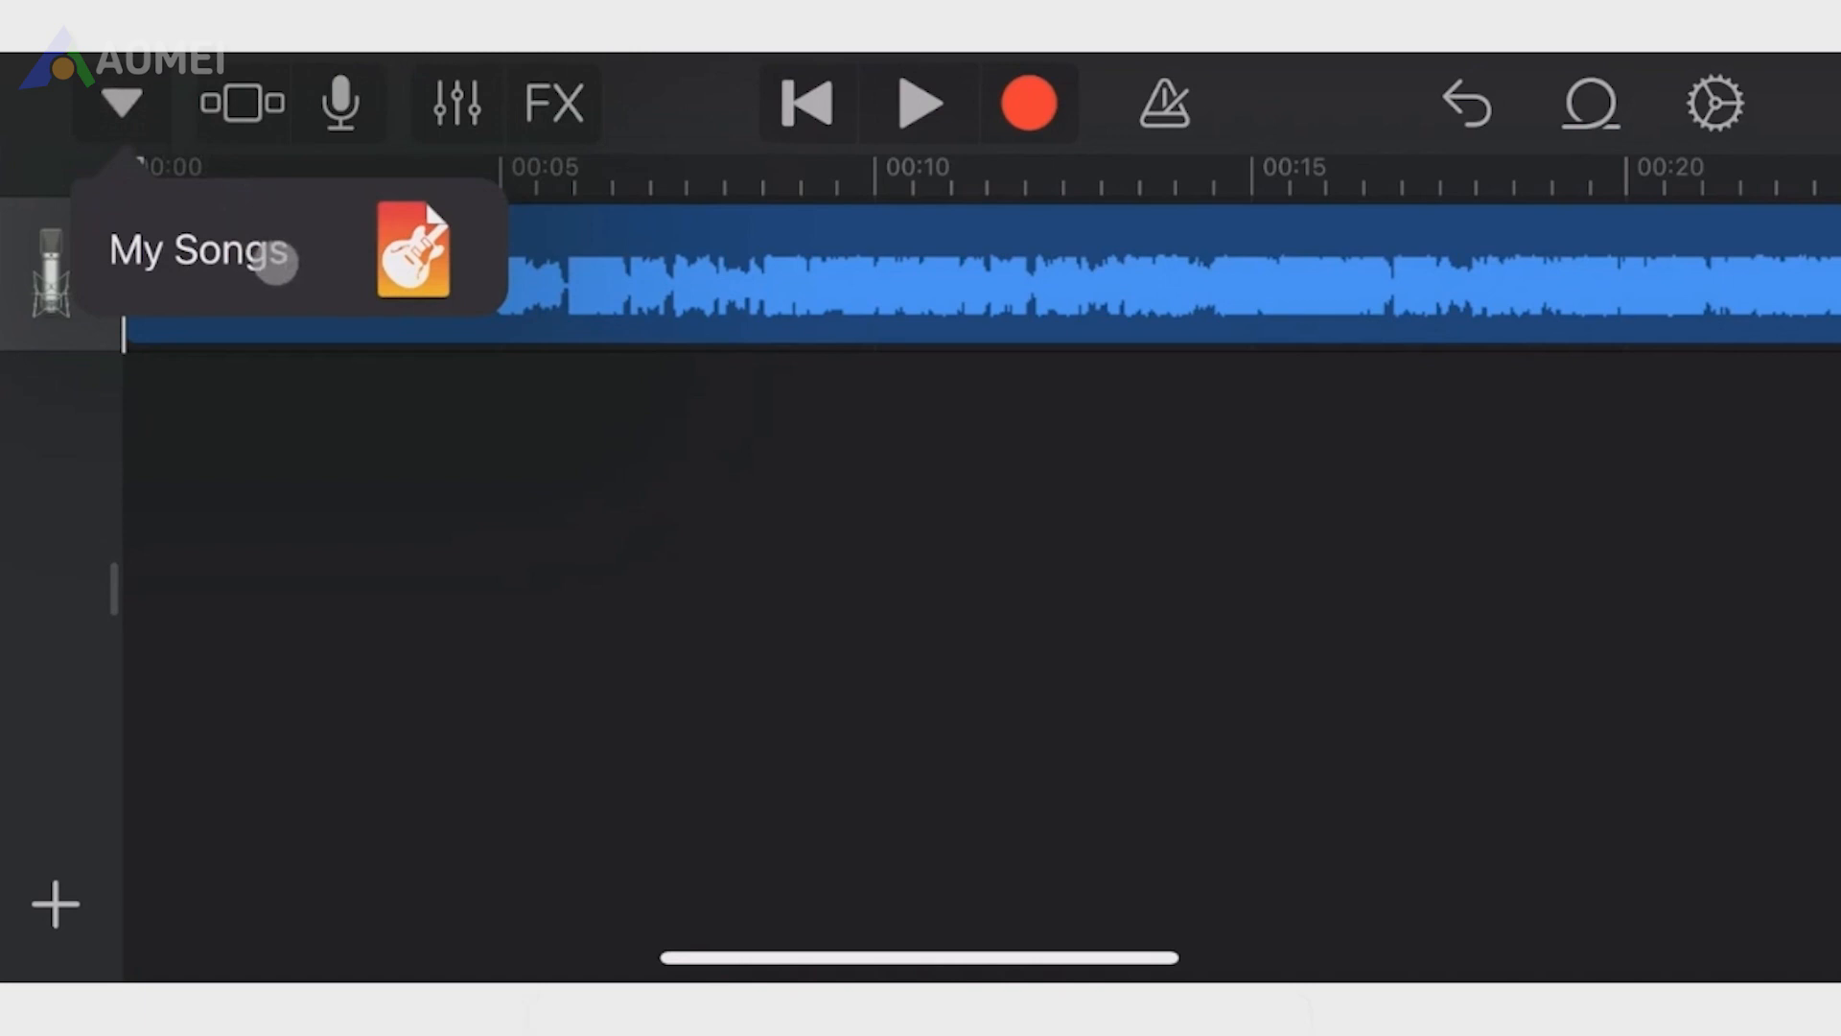
click(276, 259)
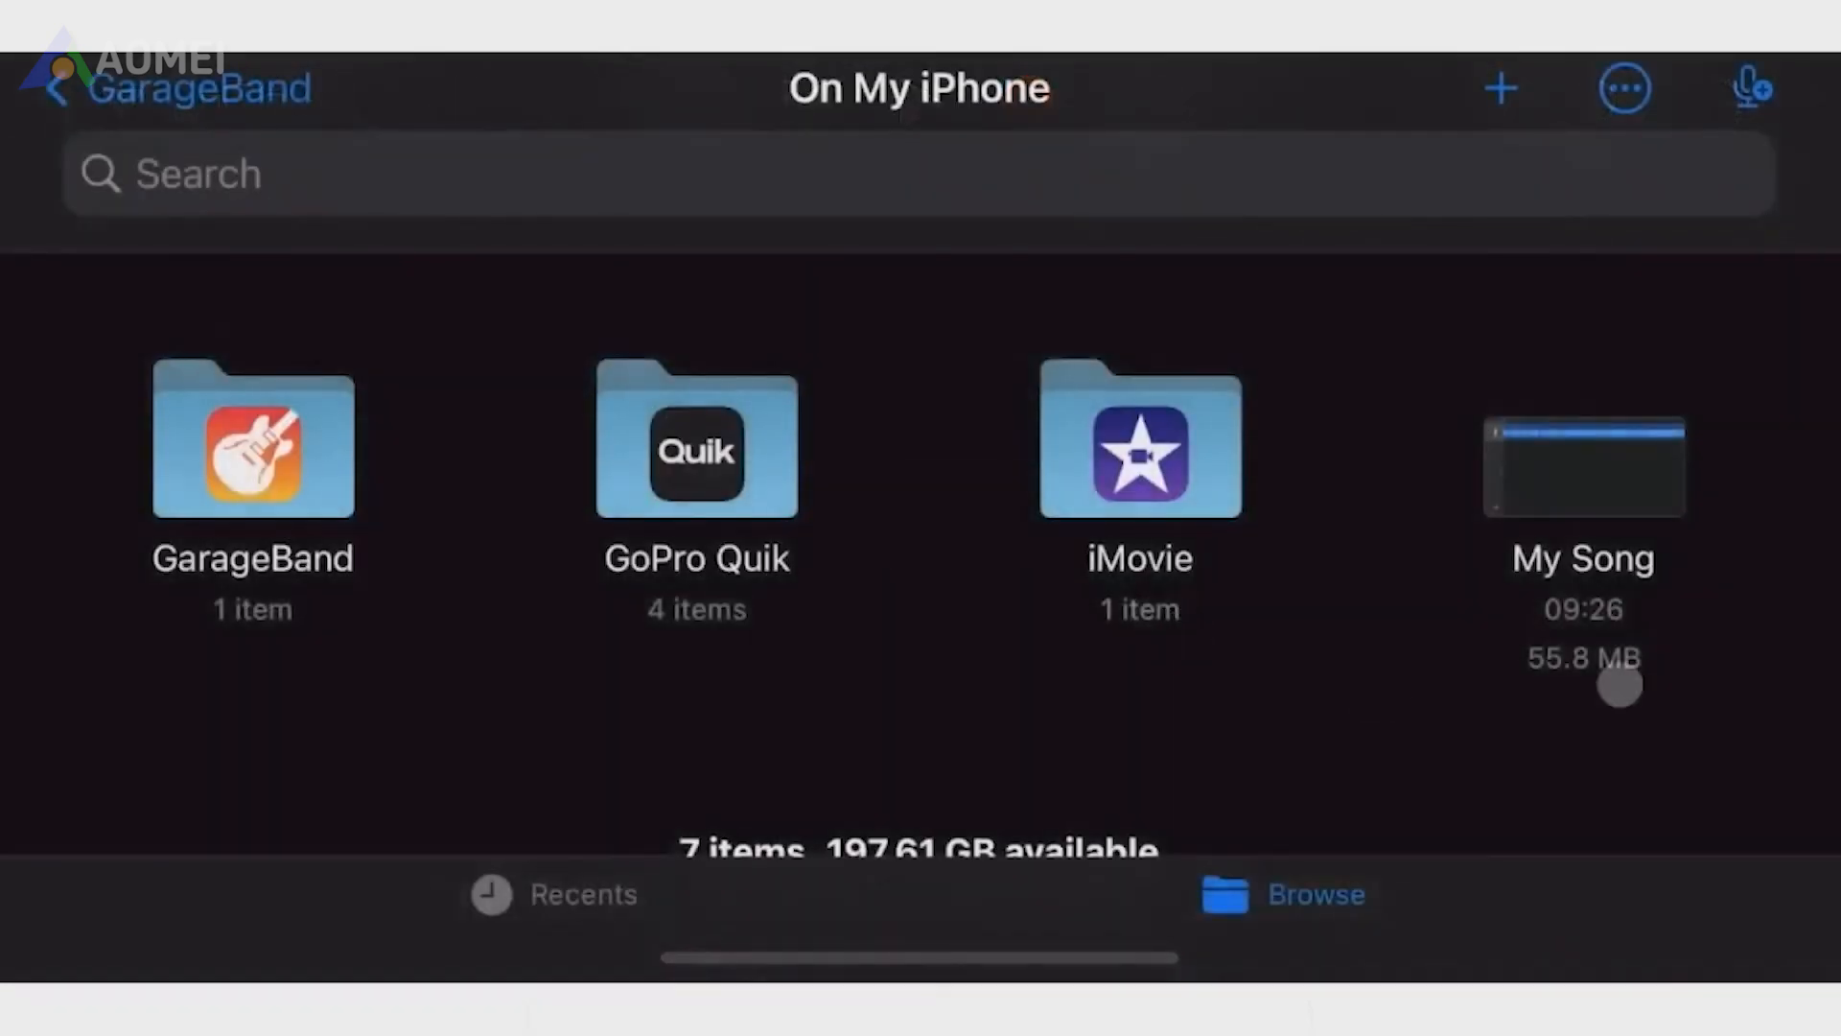
click(1592, 489)
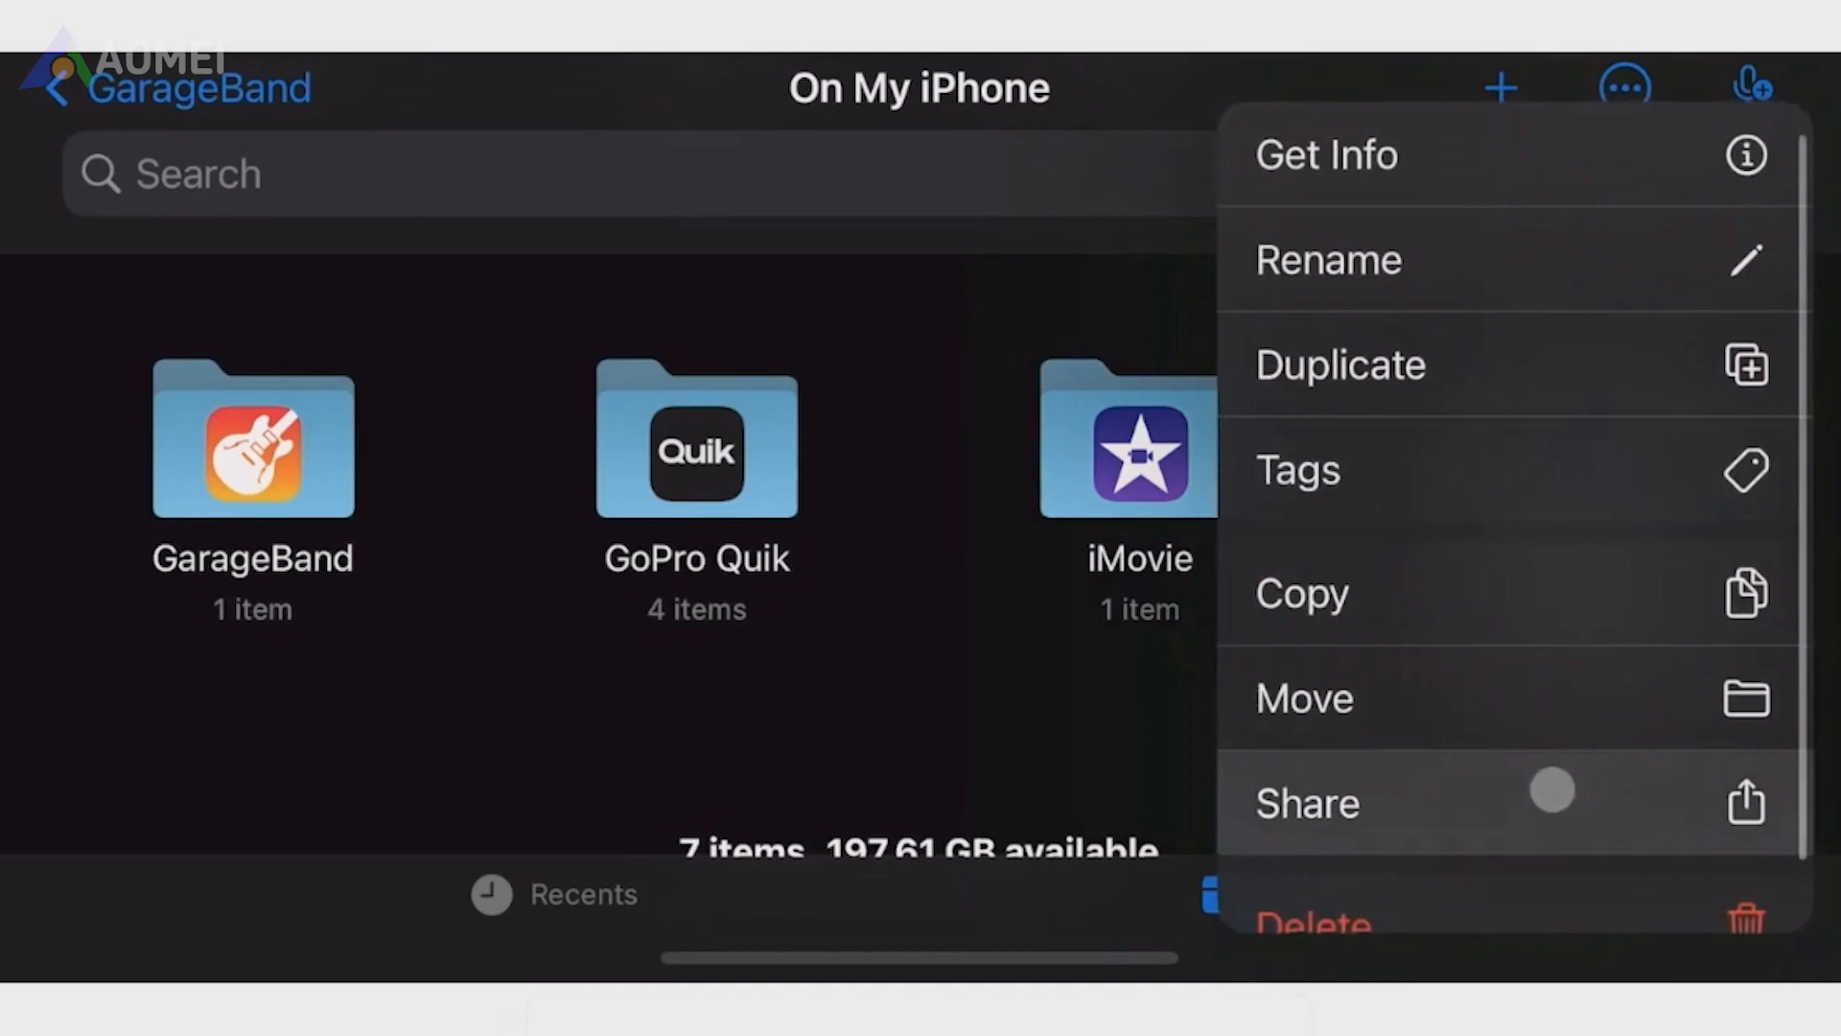
click(1552, 797)
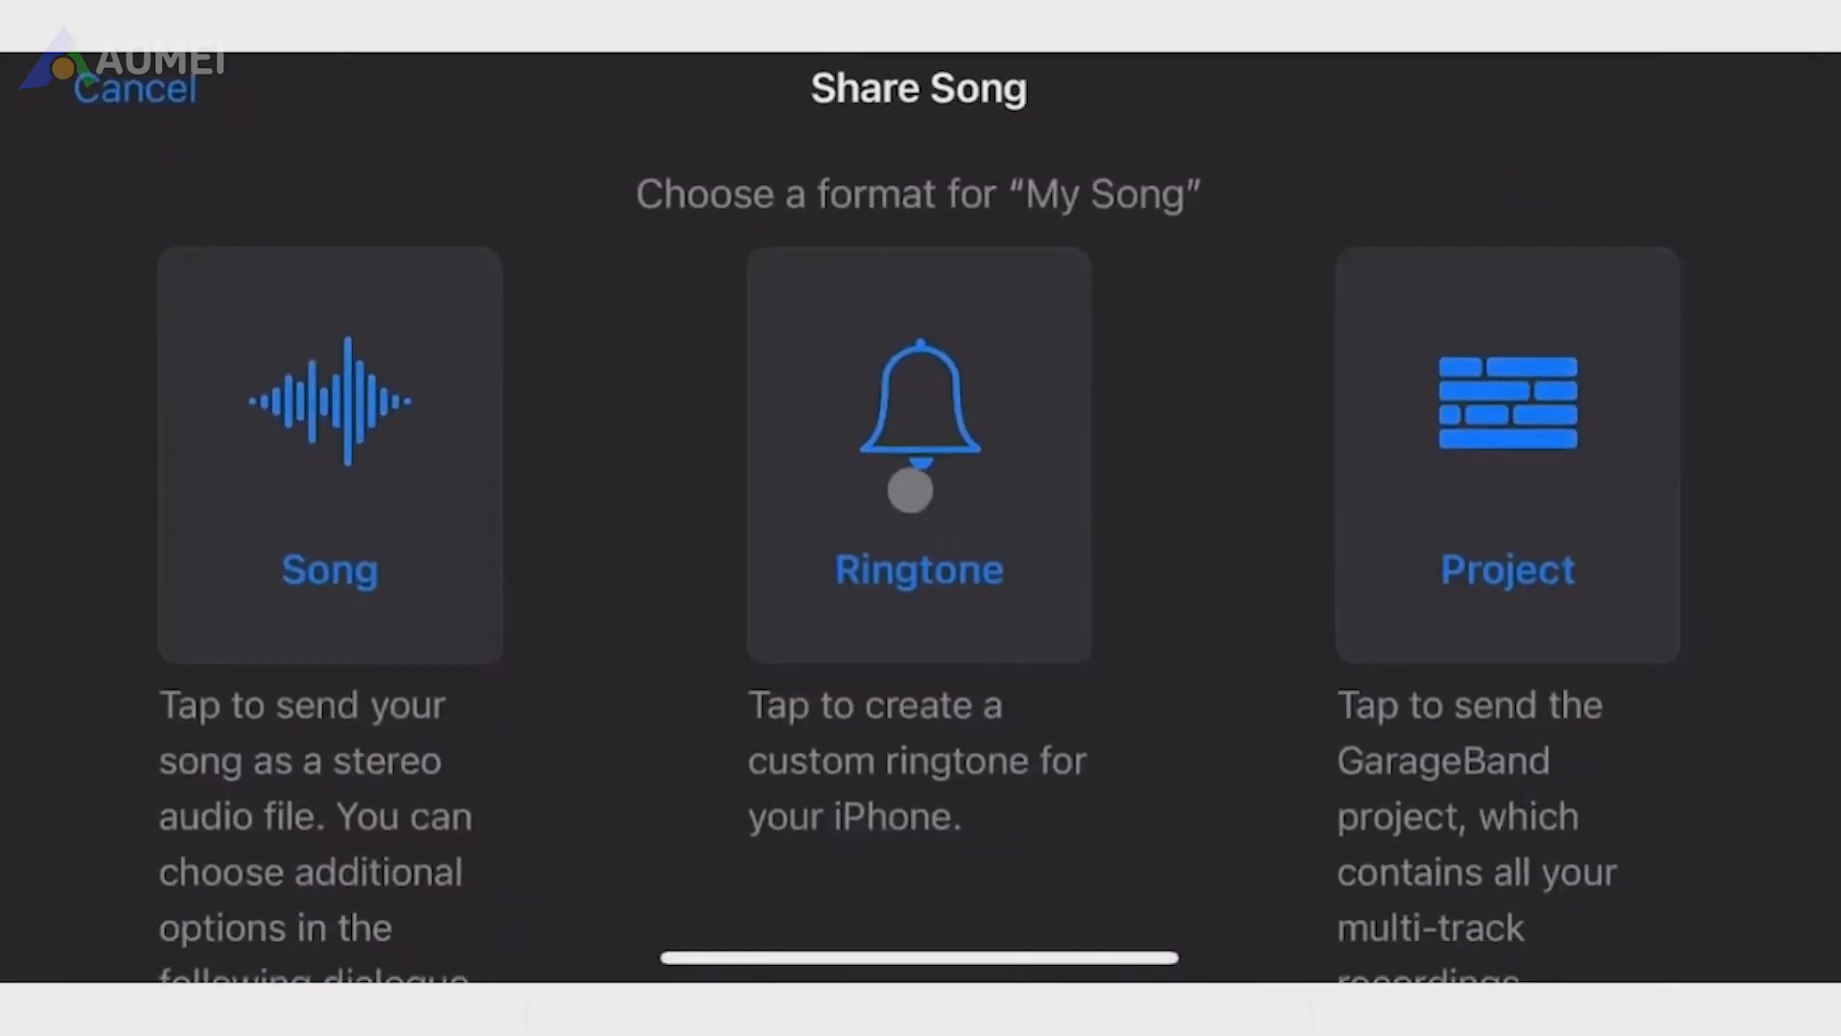
click(910, 489)
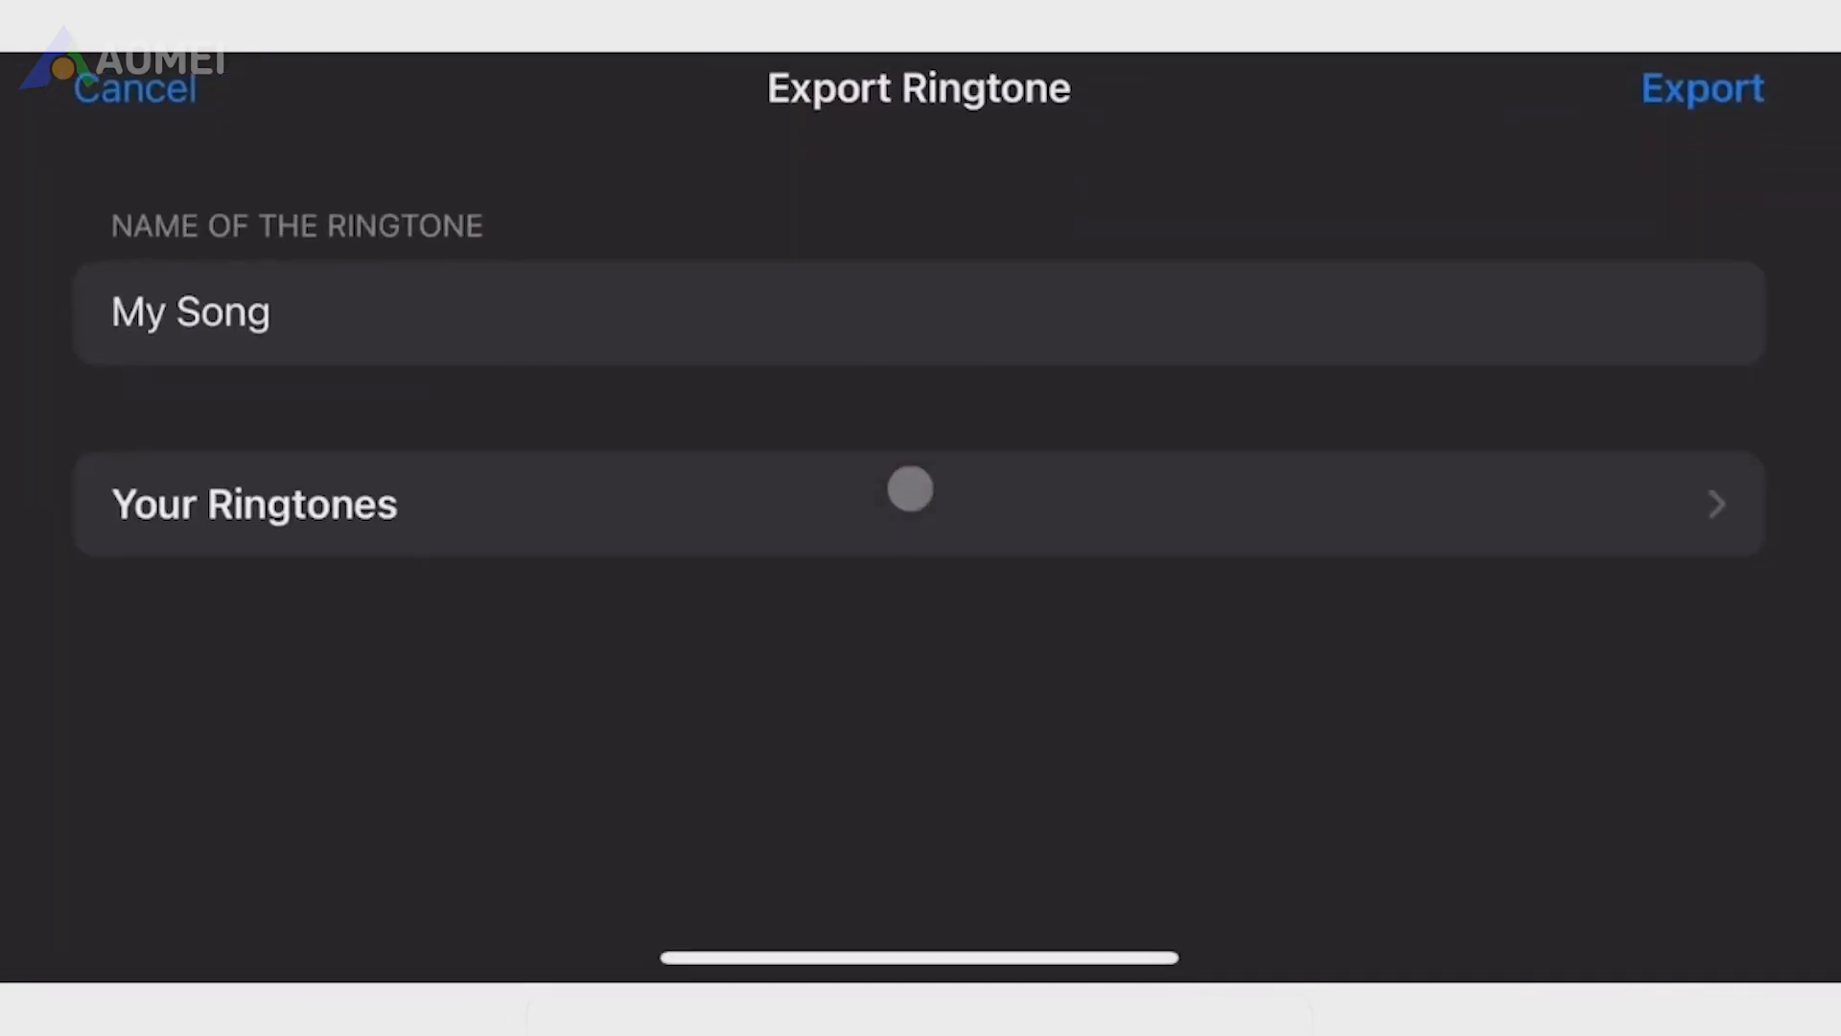
- Name the ringtone "Megham Karukatha", export it and close the export notice
click(830, 316)
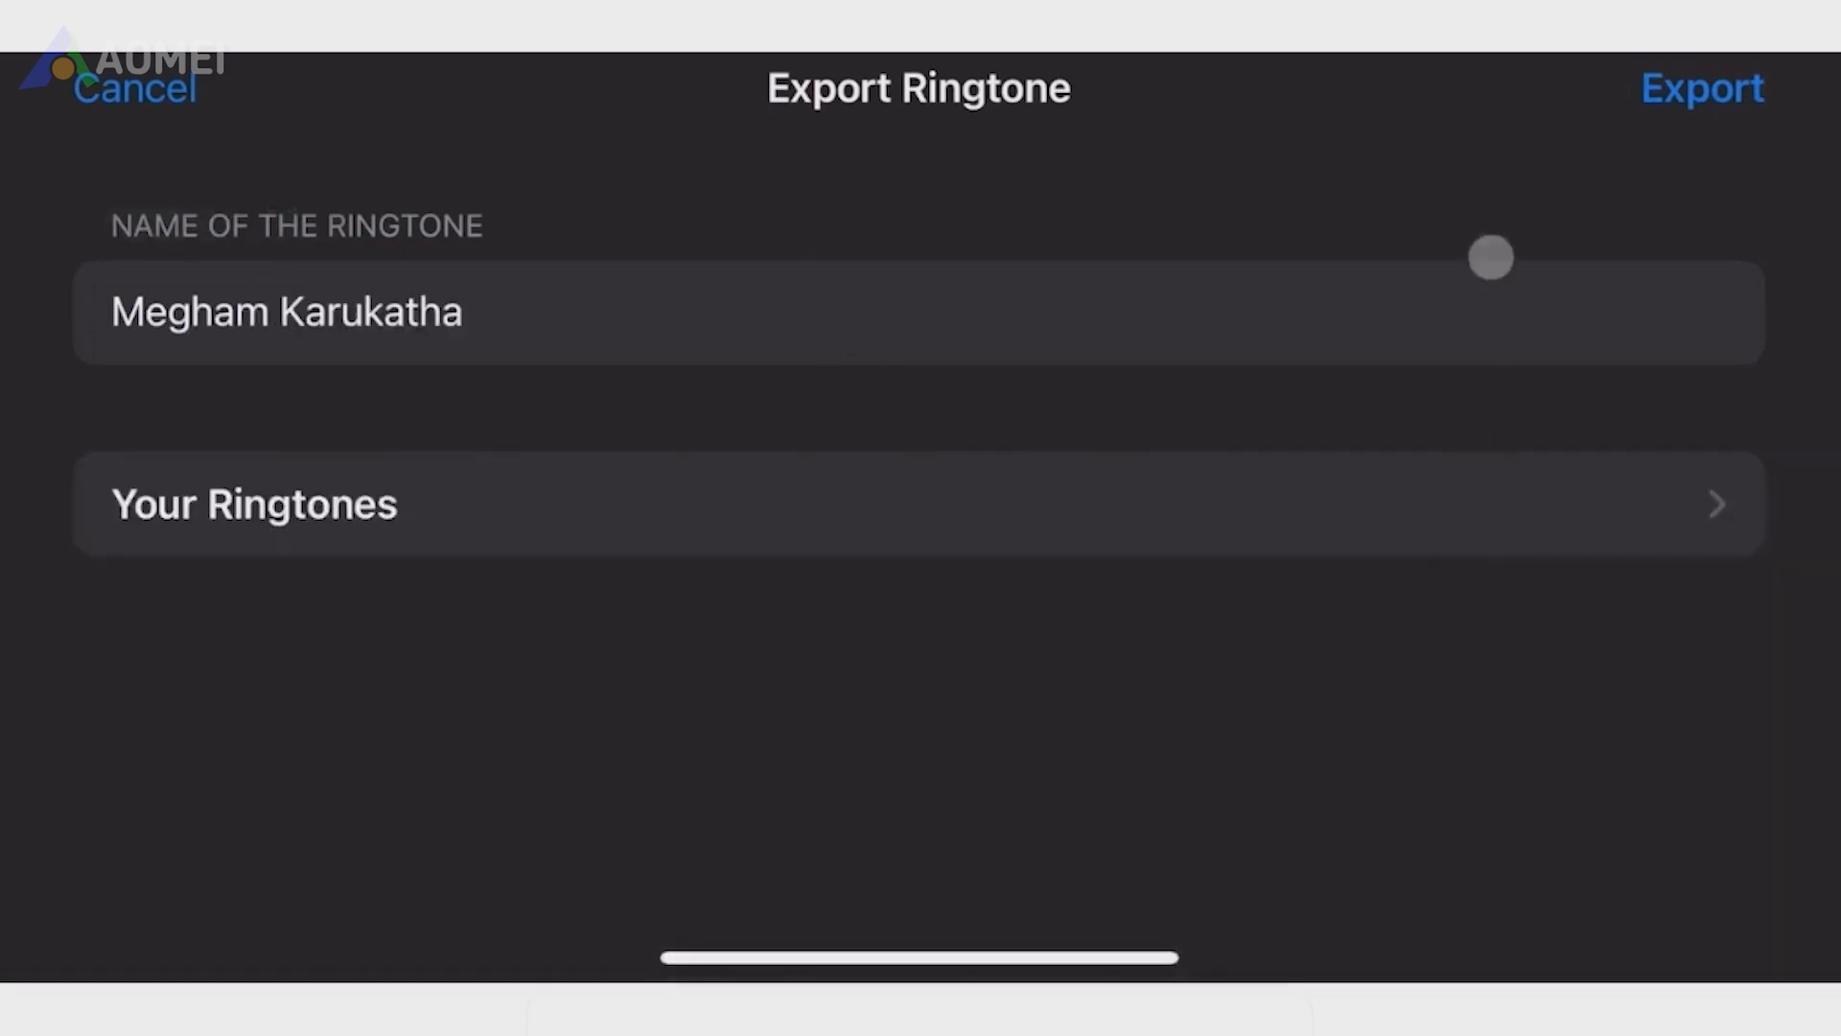
click(1717, 93)
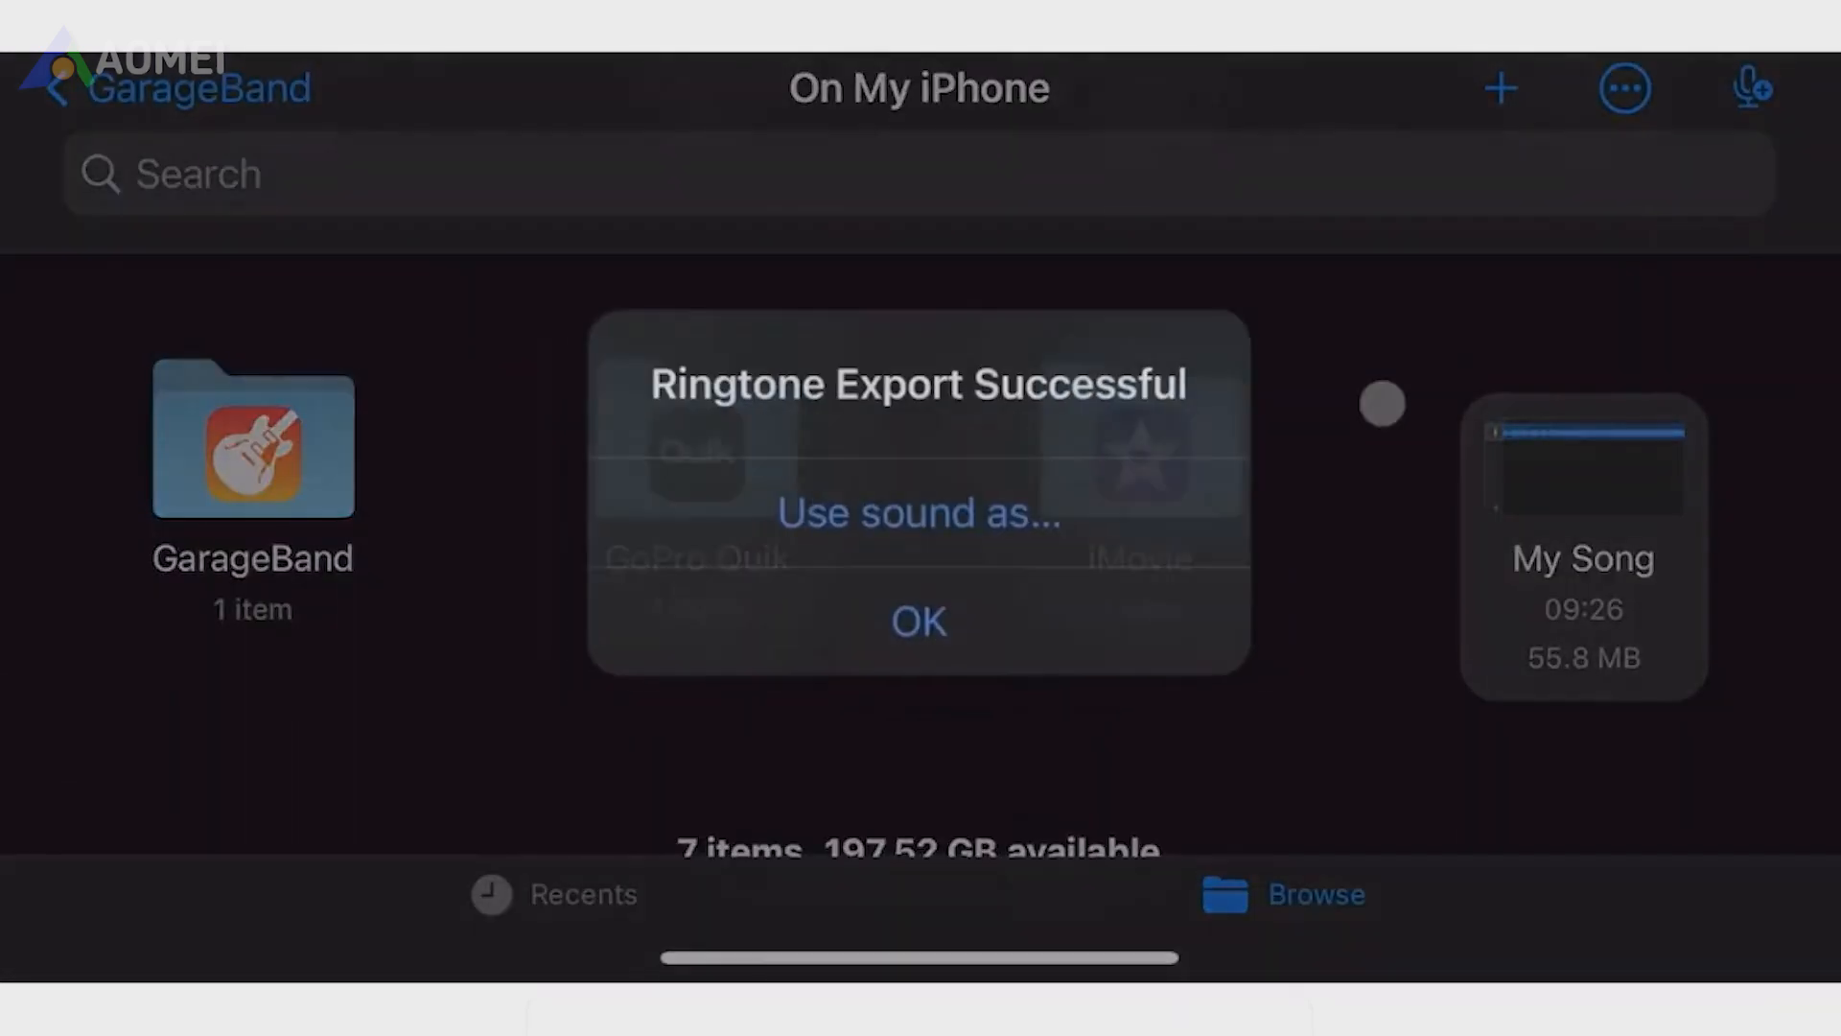
click(1173, 608)
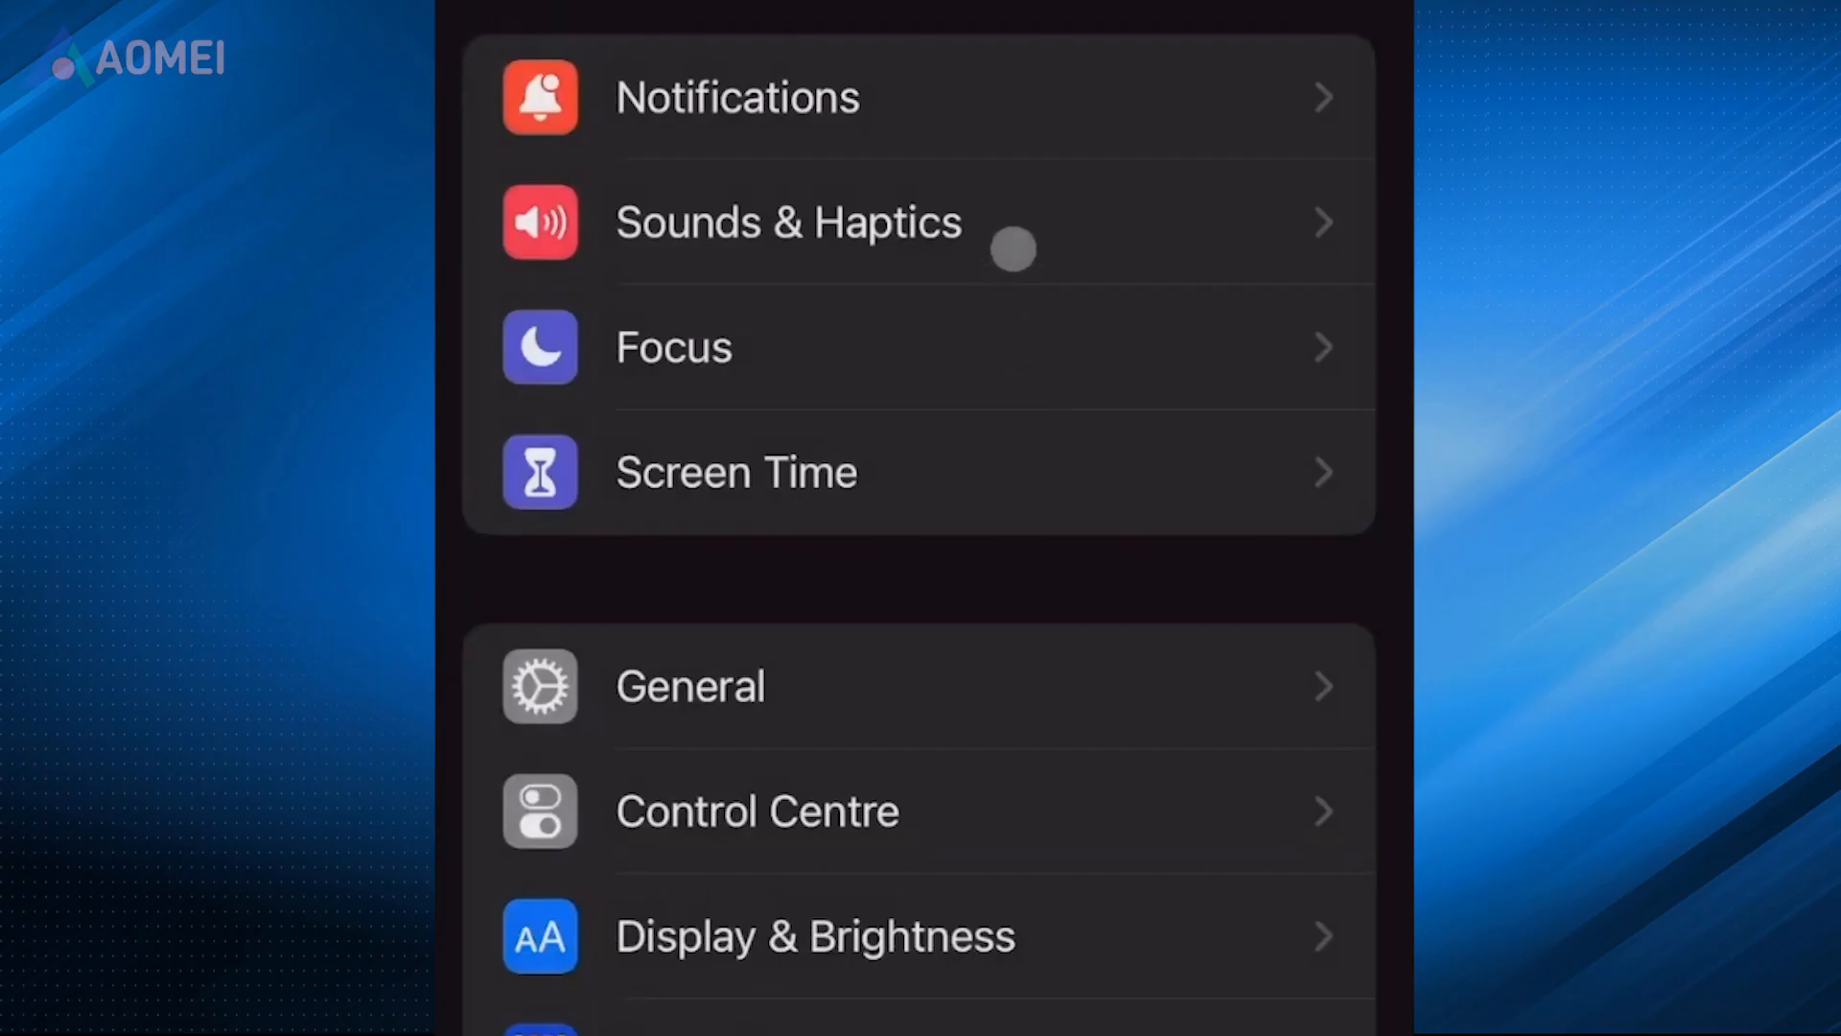
- In the iPhone's Settings, choose "Megham Karukatha" as the ringtone under Sounds & Haptics
click(1013, 249)
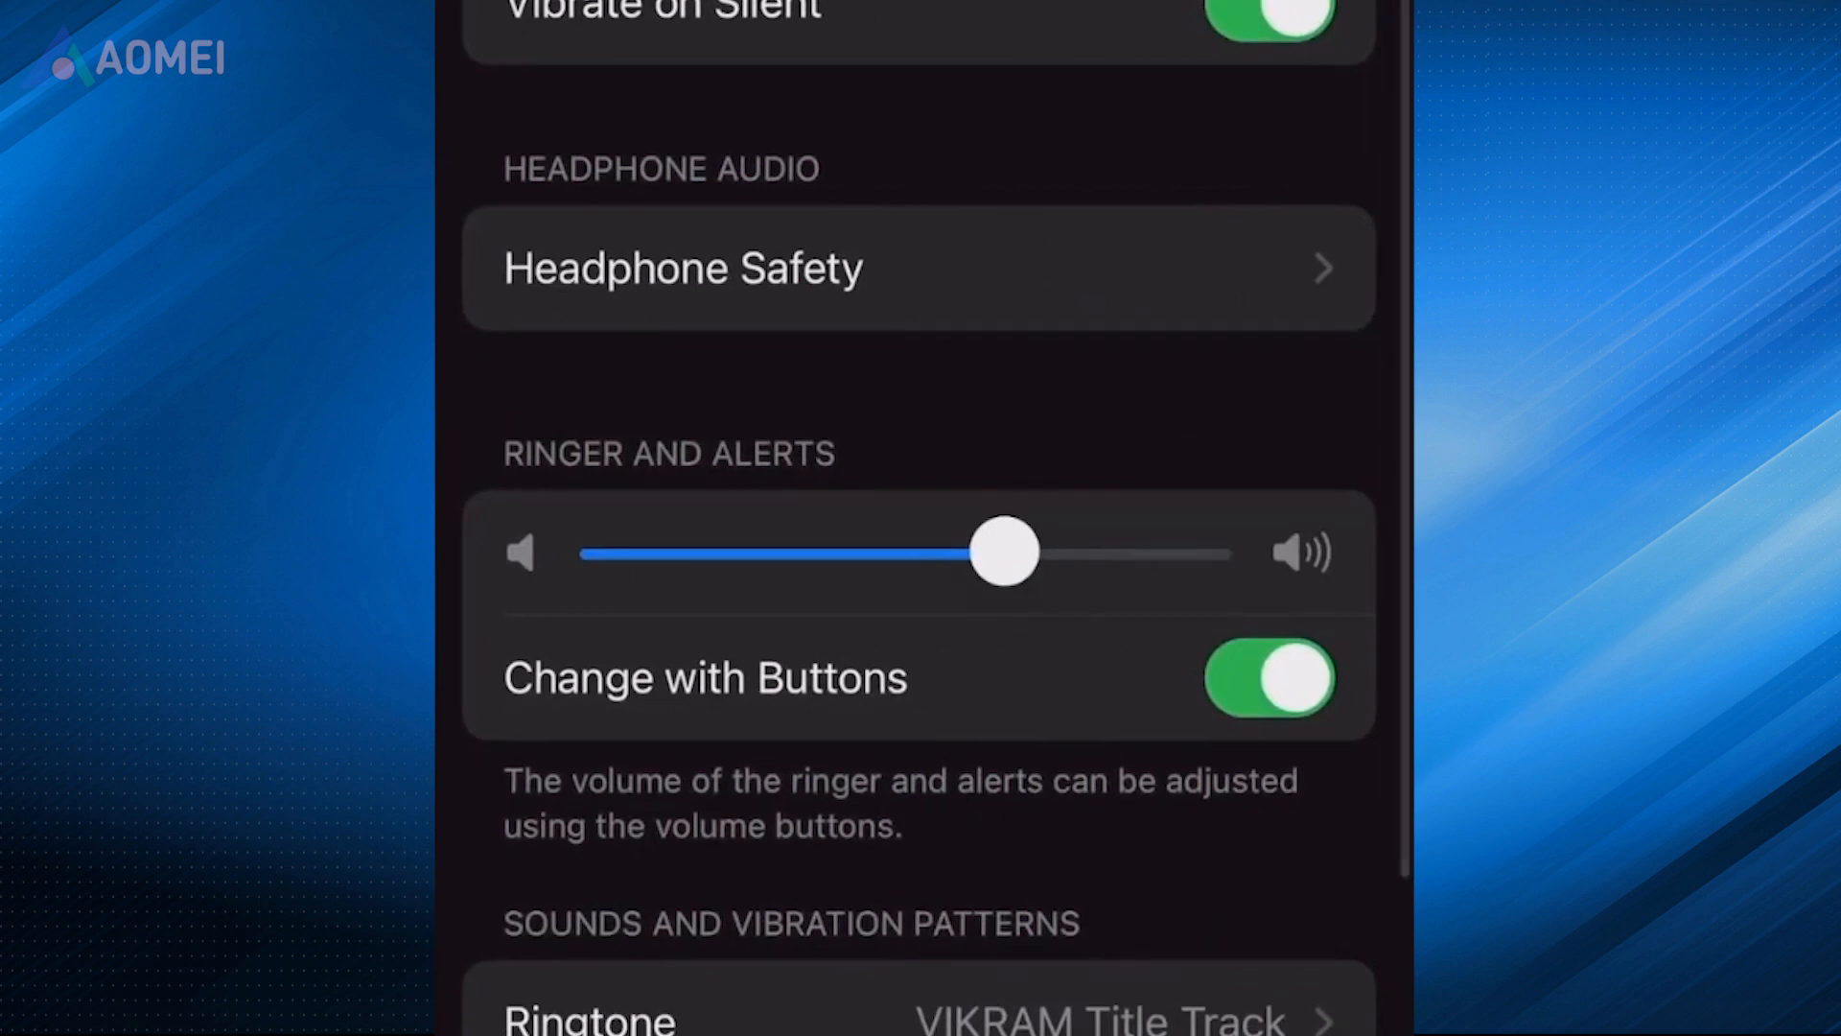
click(1143, 1024)
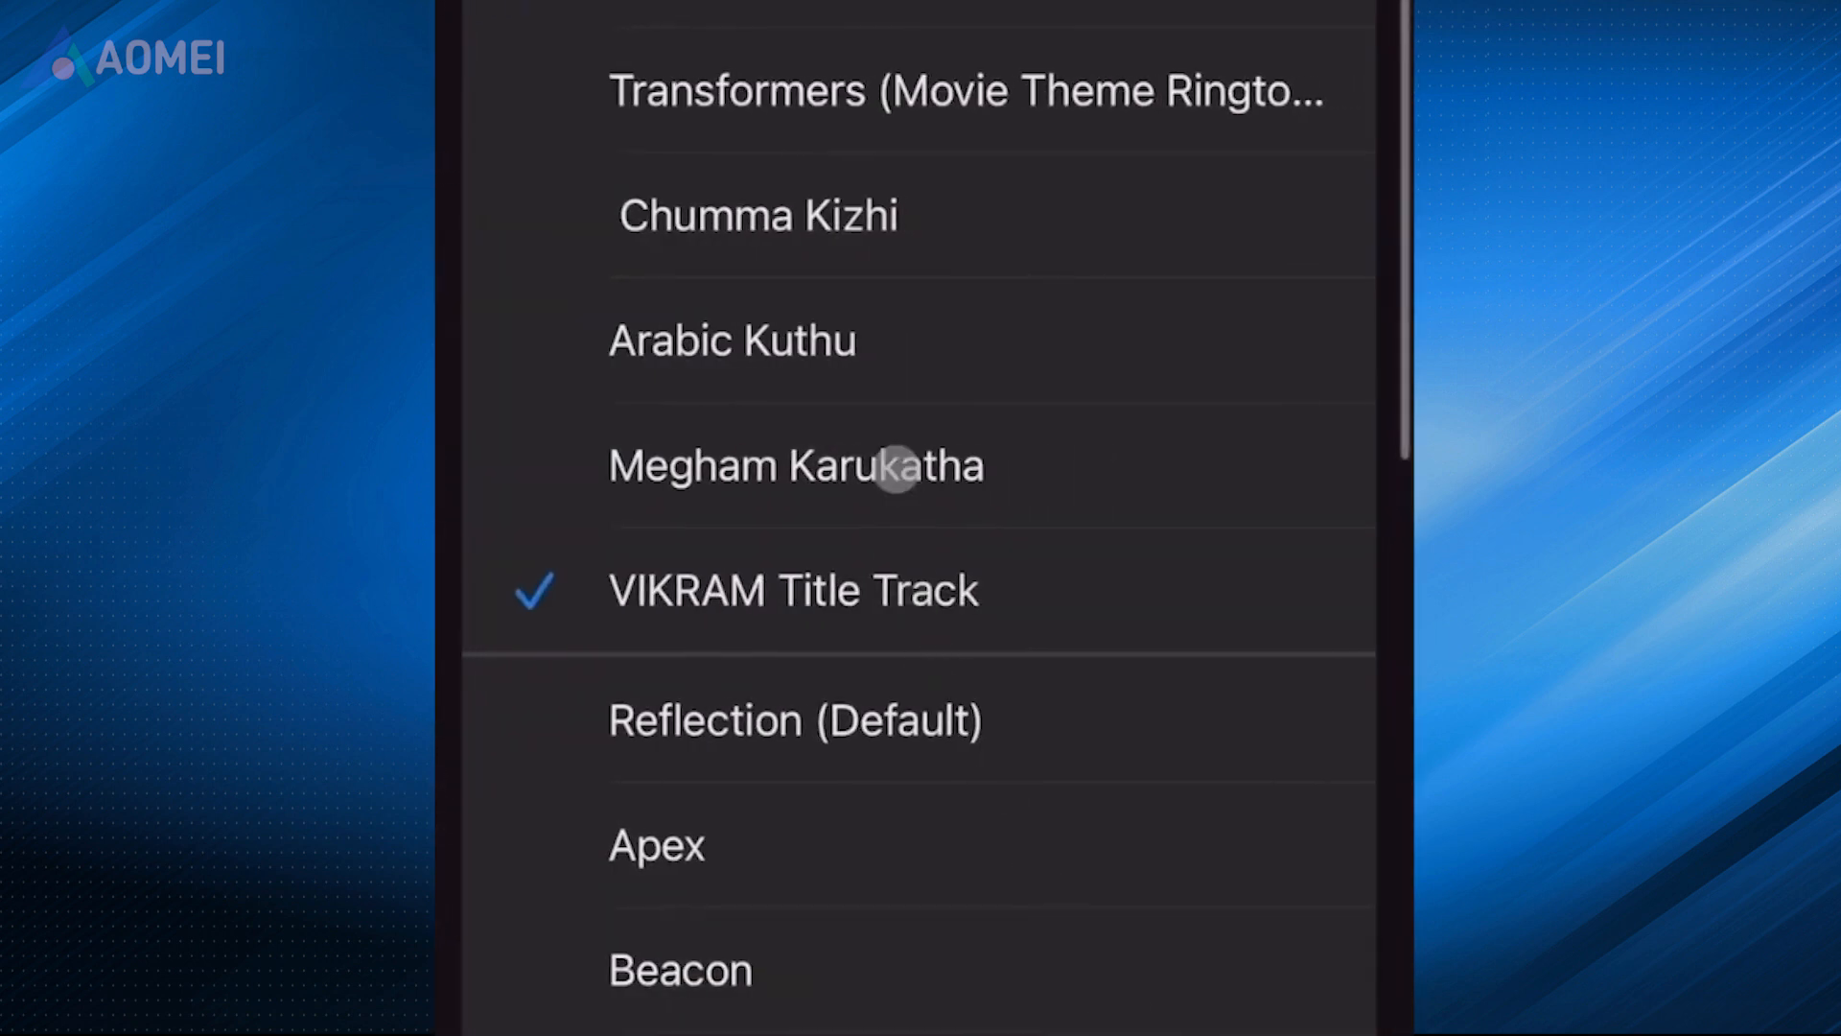
click(1052, 485)
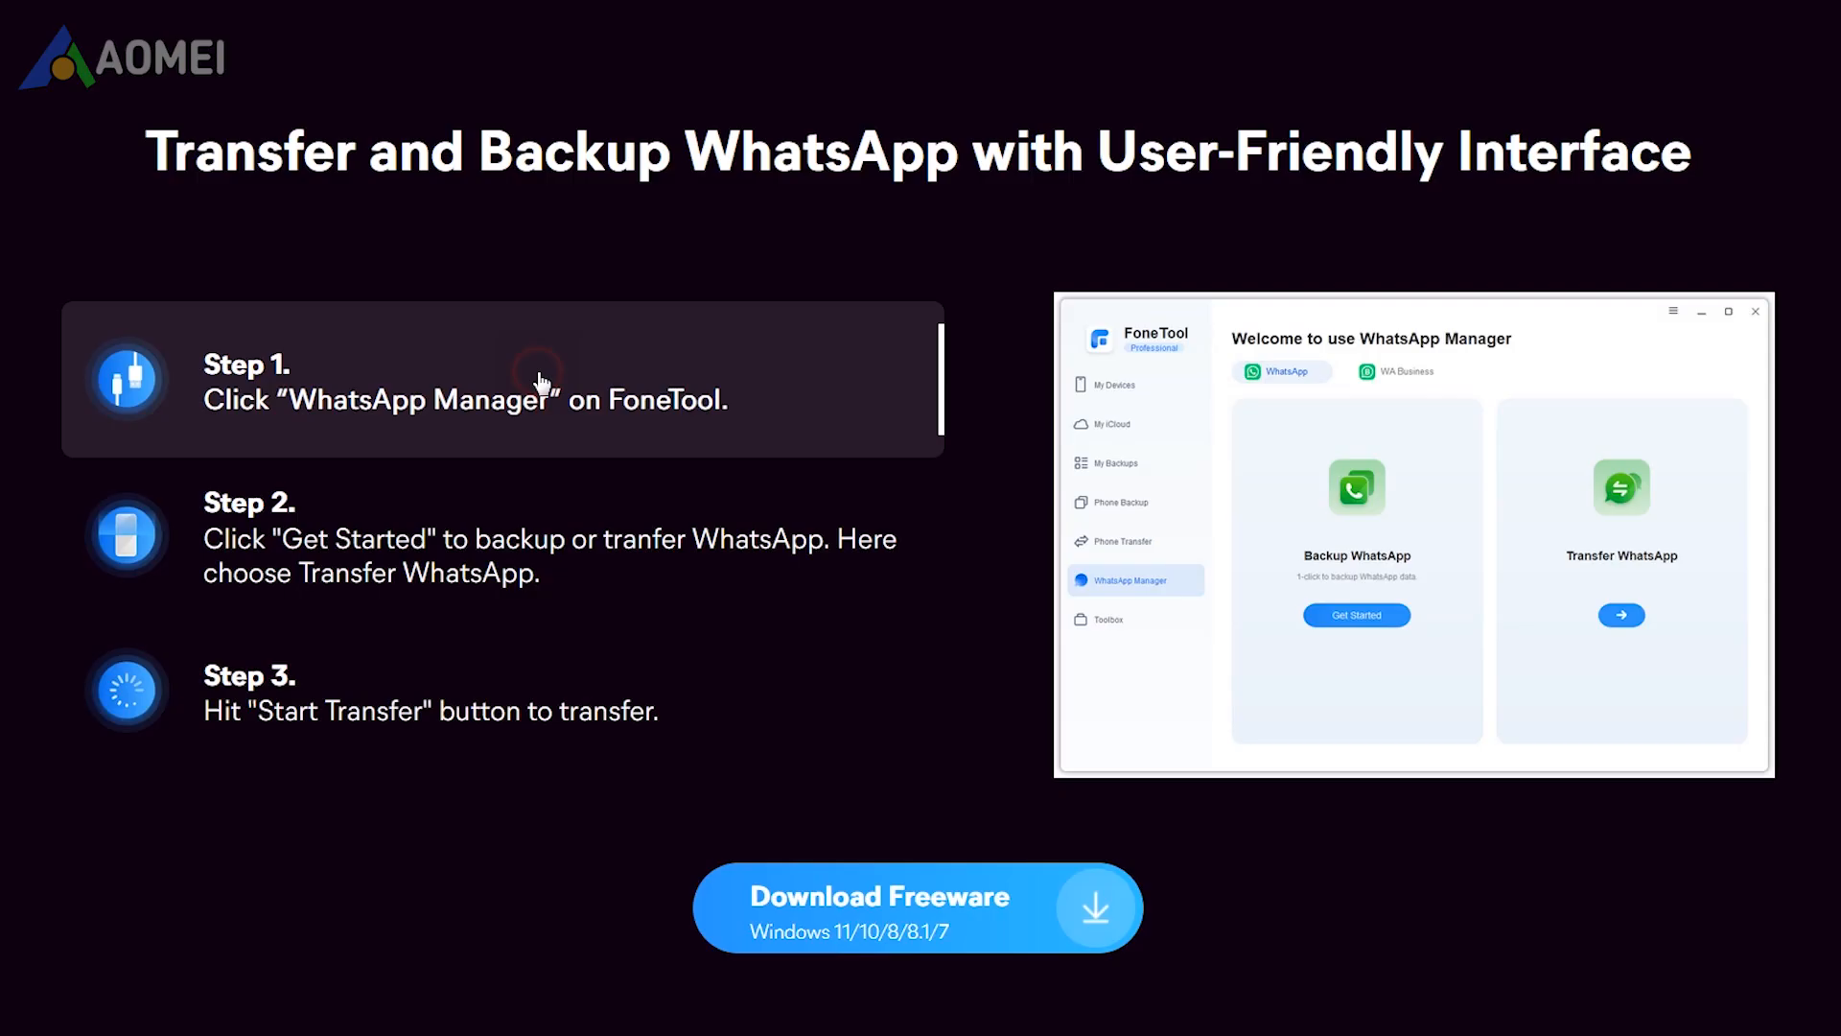